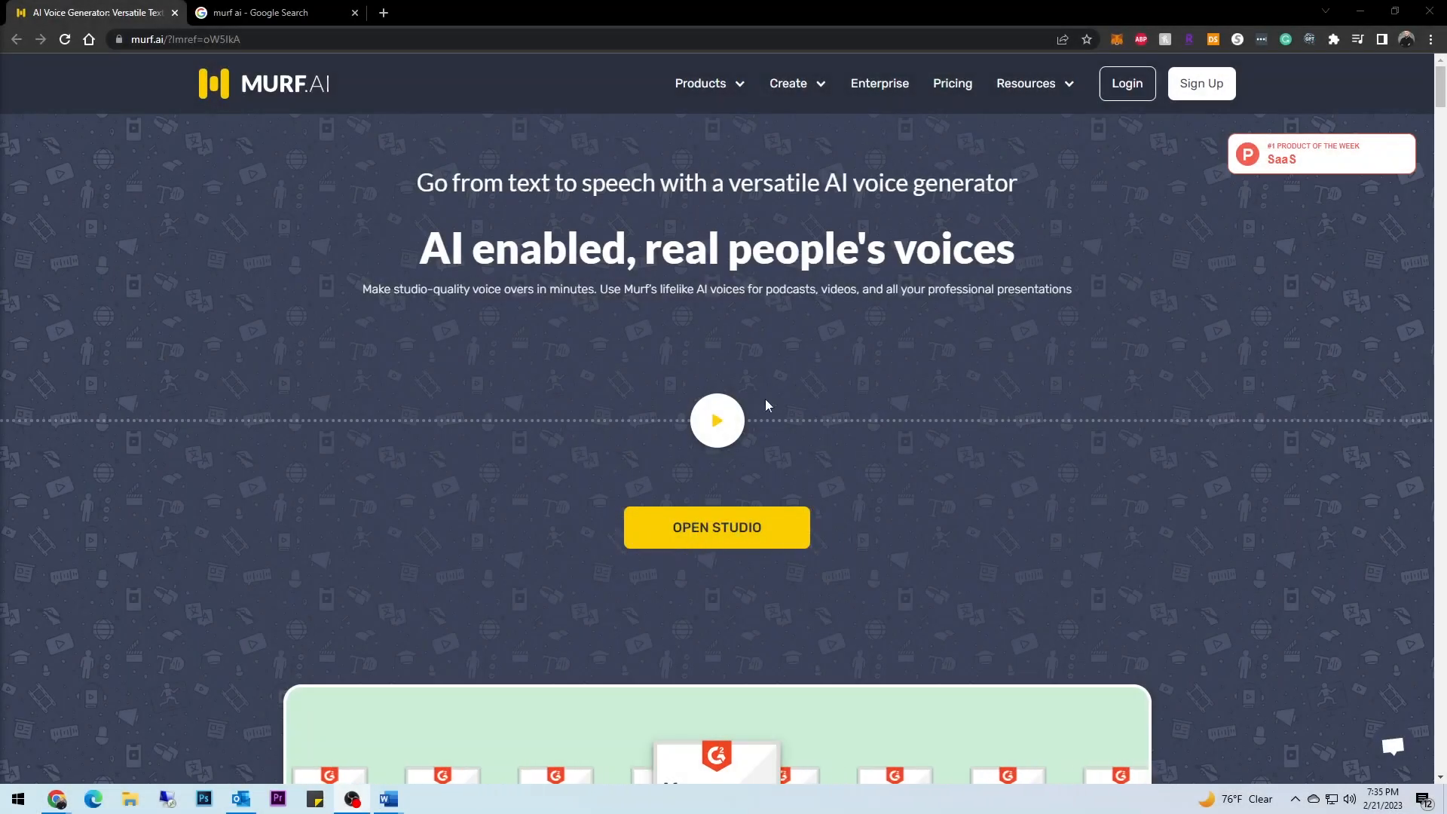
Step: Sign up for a new Murf account with an e-mail address and a pasted password
left_click(1202, 94)
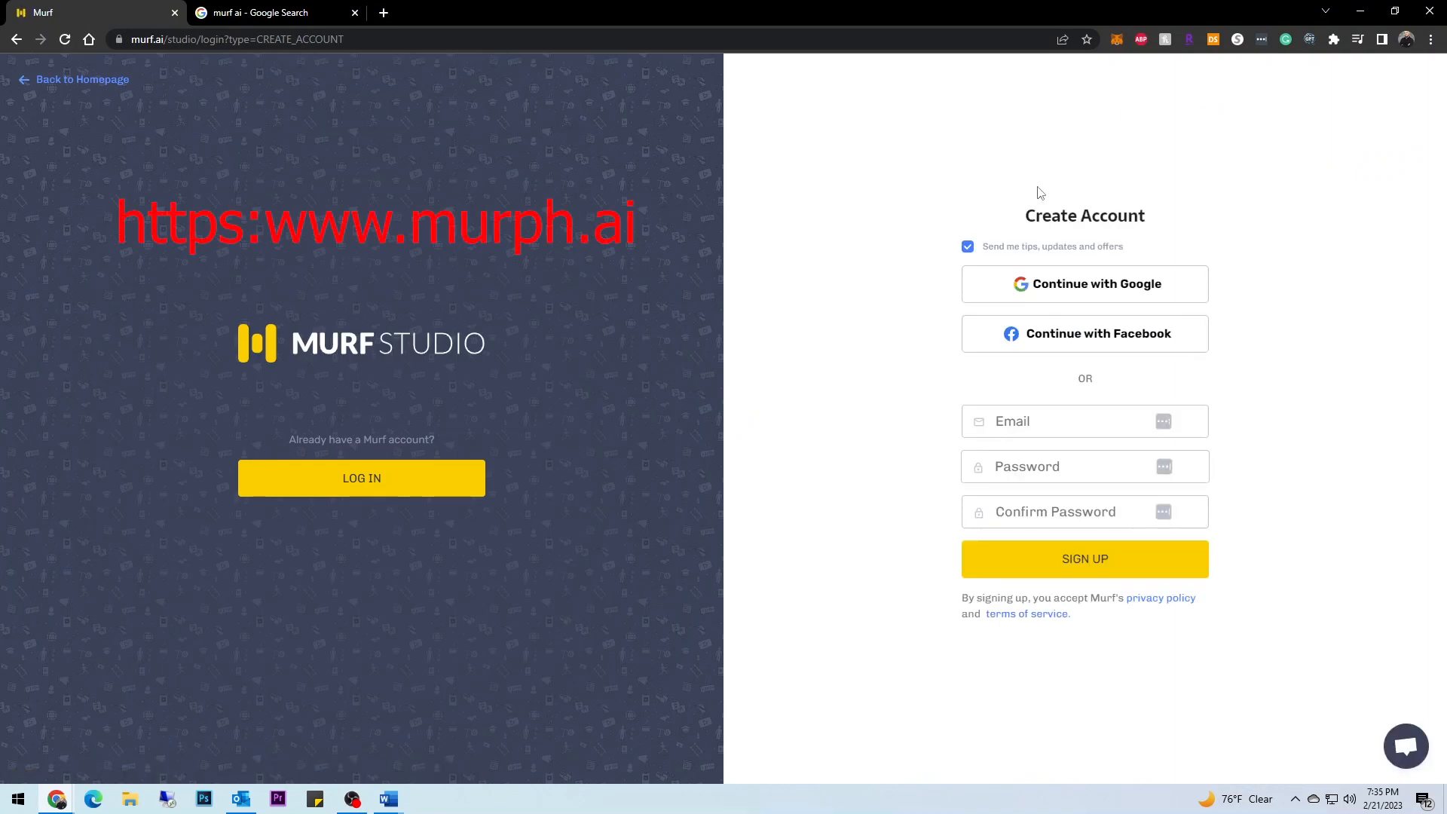
left_click(1025, 420)
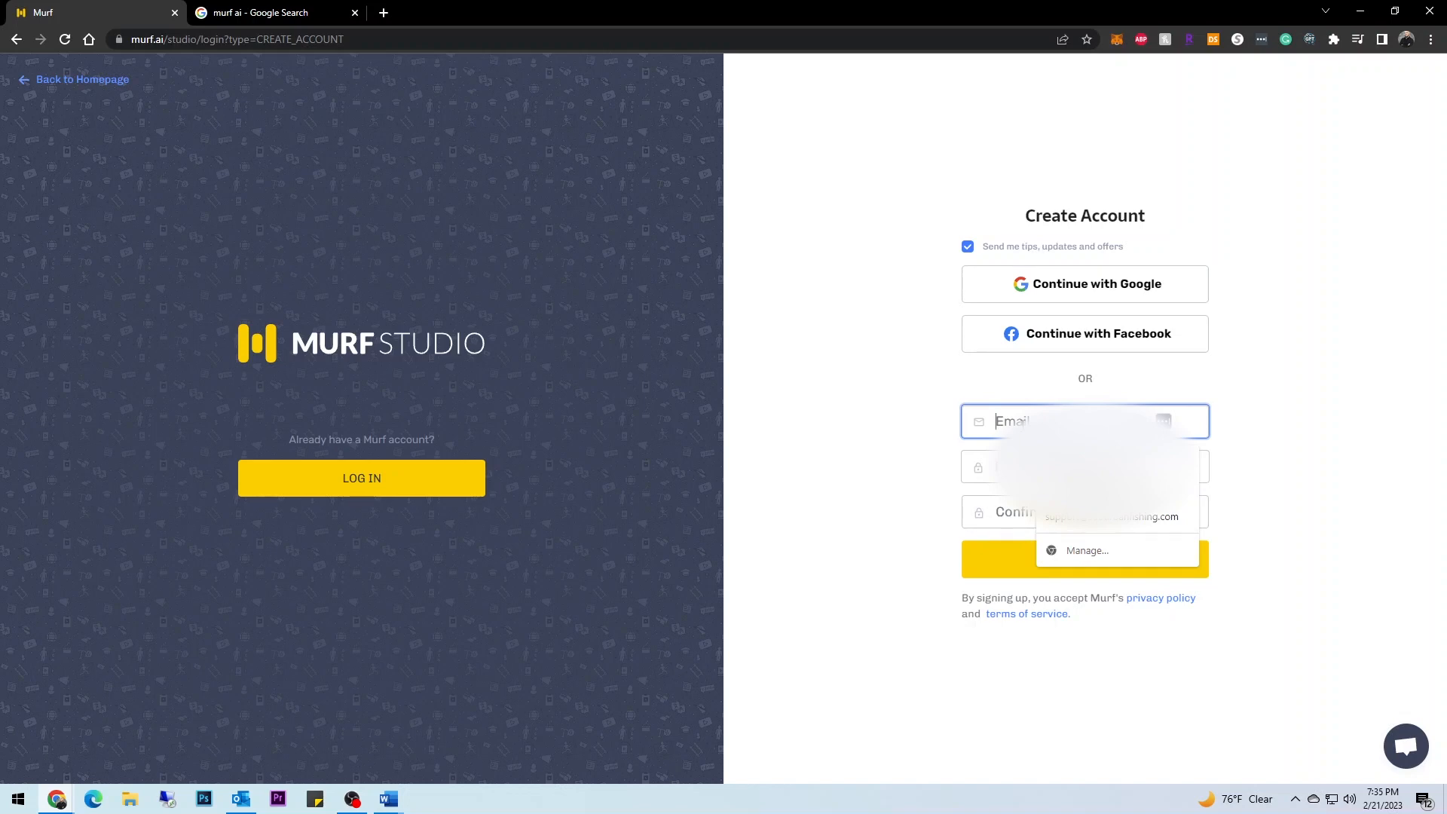
type("ajr130")
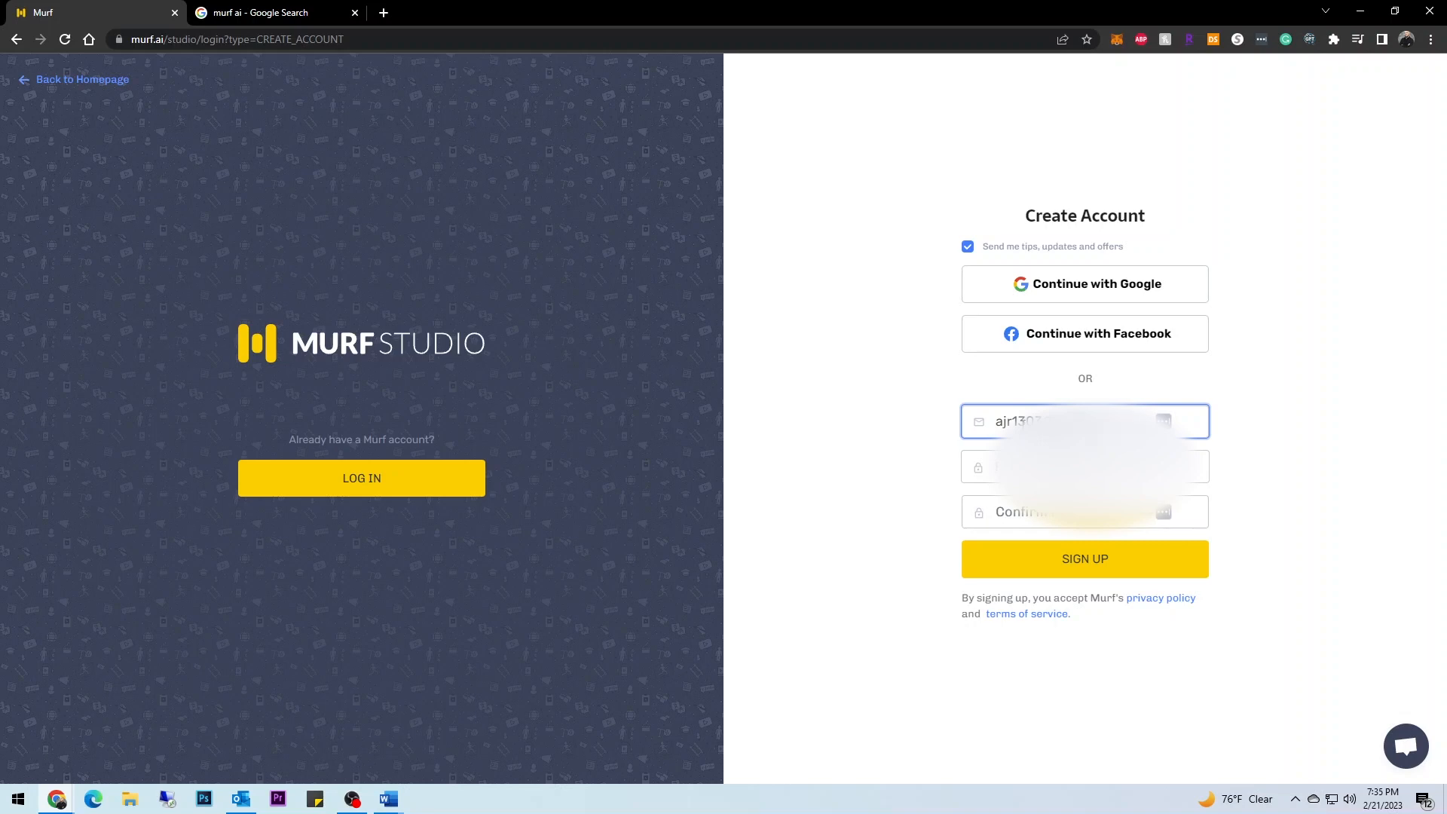
left_click(1263, 409)
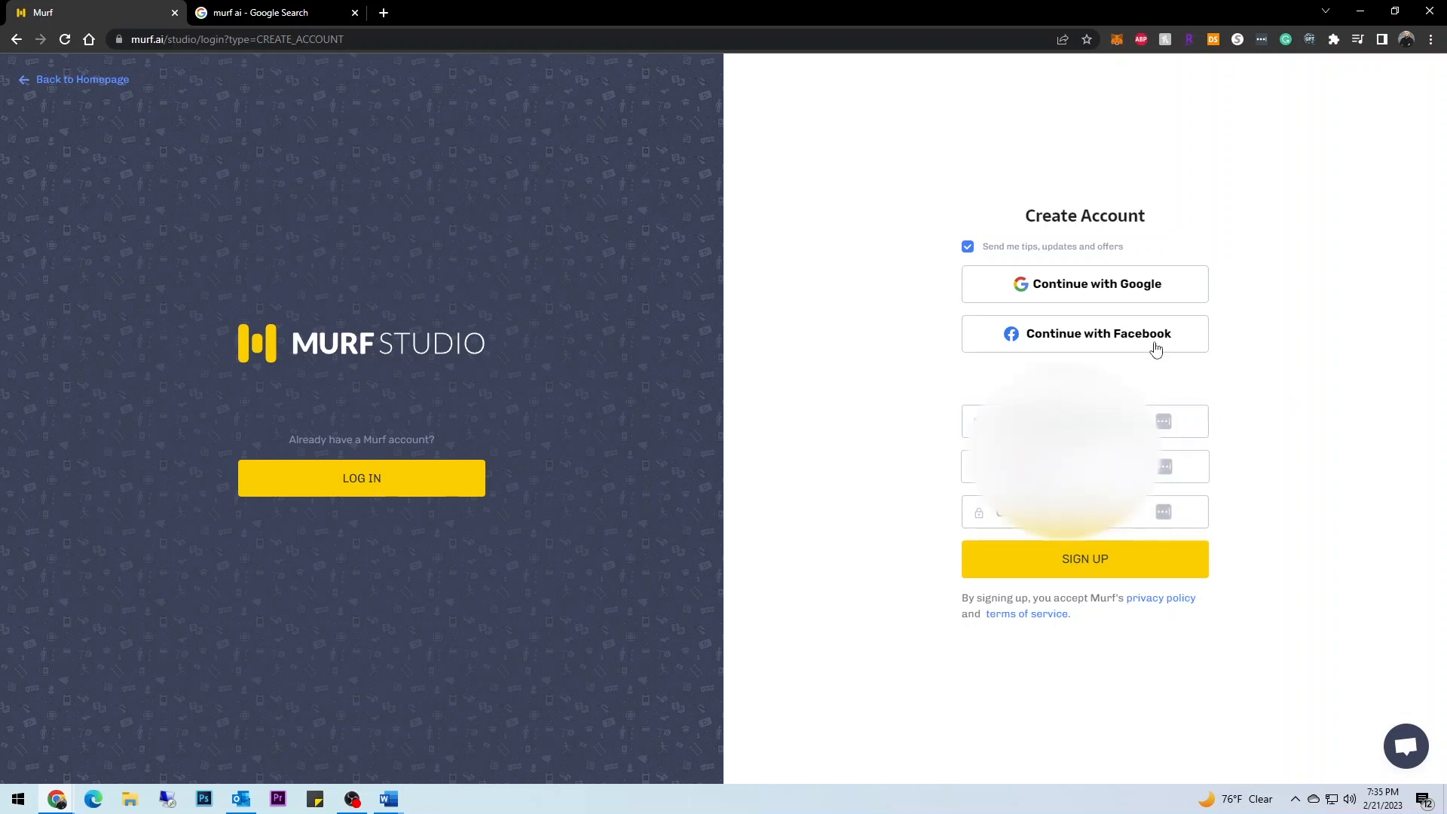
left_click(1064, 467)
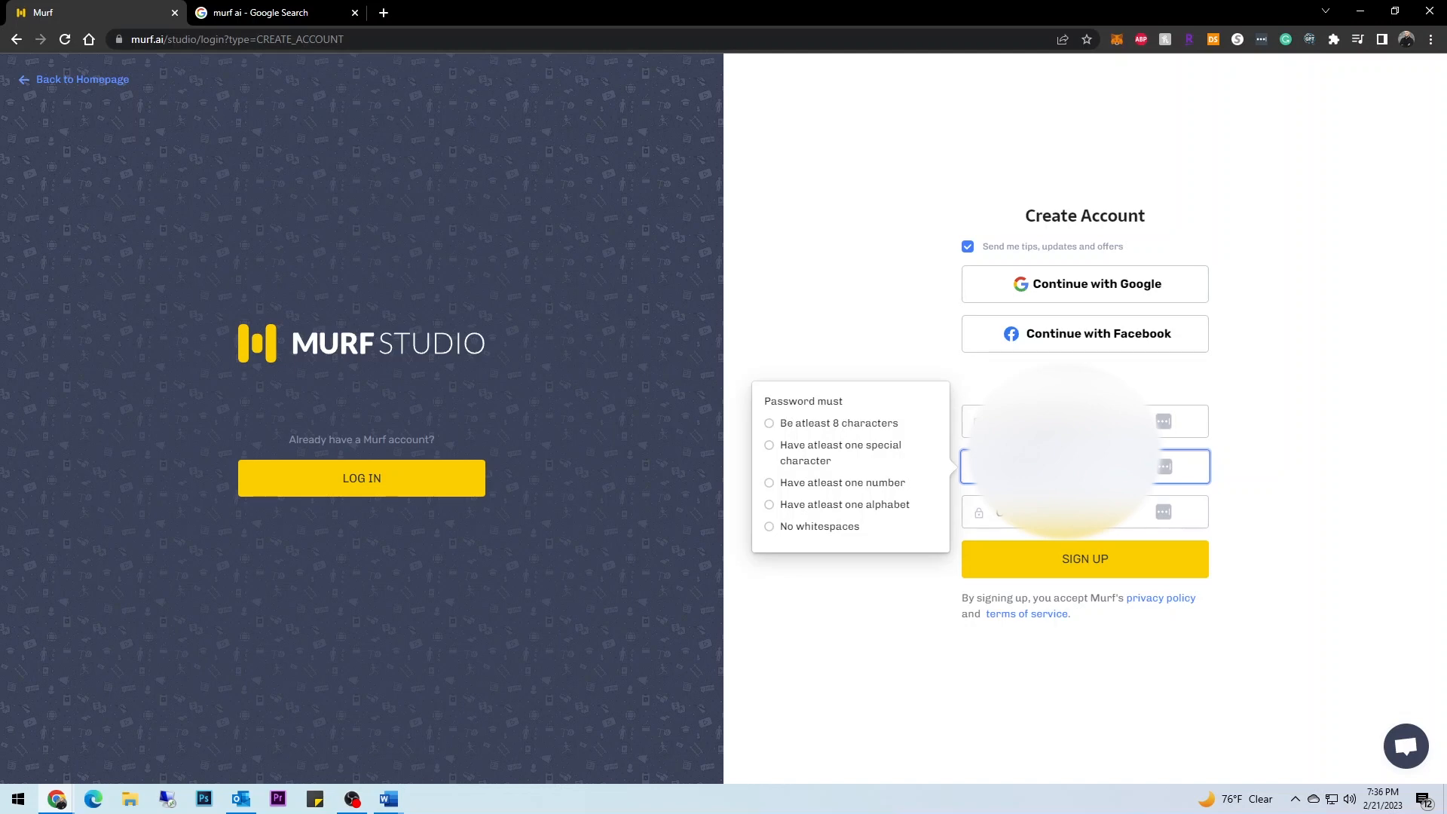
key("ctrl+v")
left_click(1085, 562)
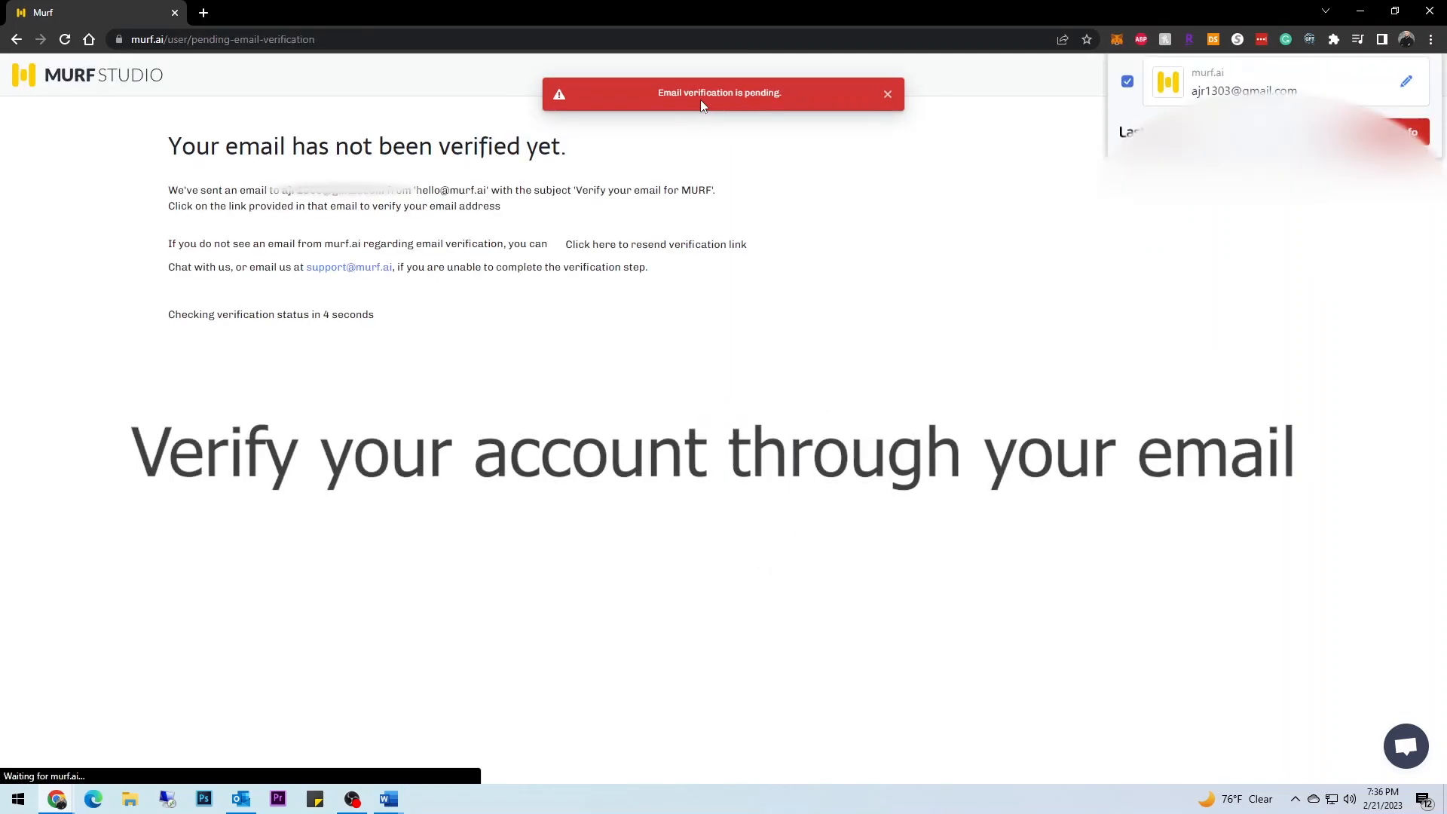
Step: Save the new login in LastPass and reload the page after verifying the email
left_click(1398, 243)
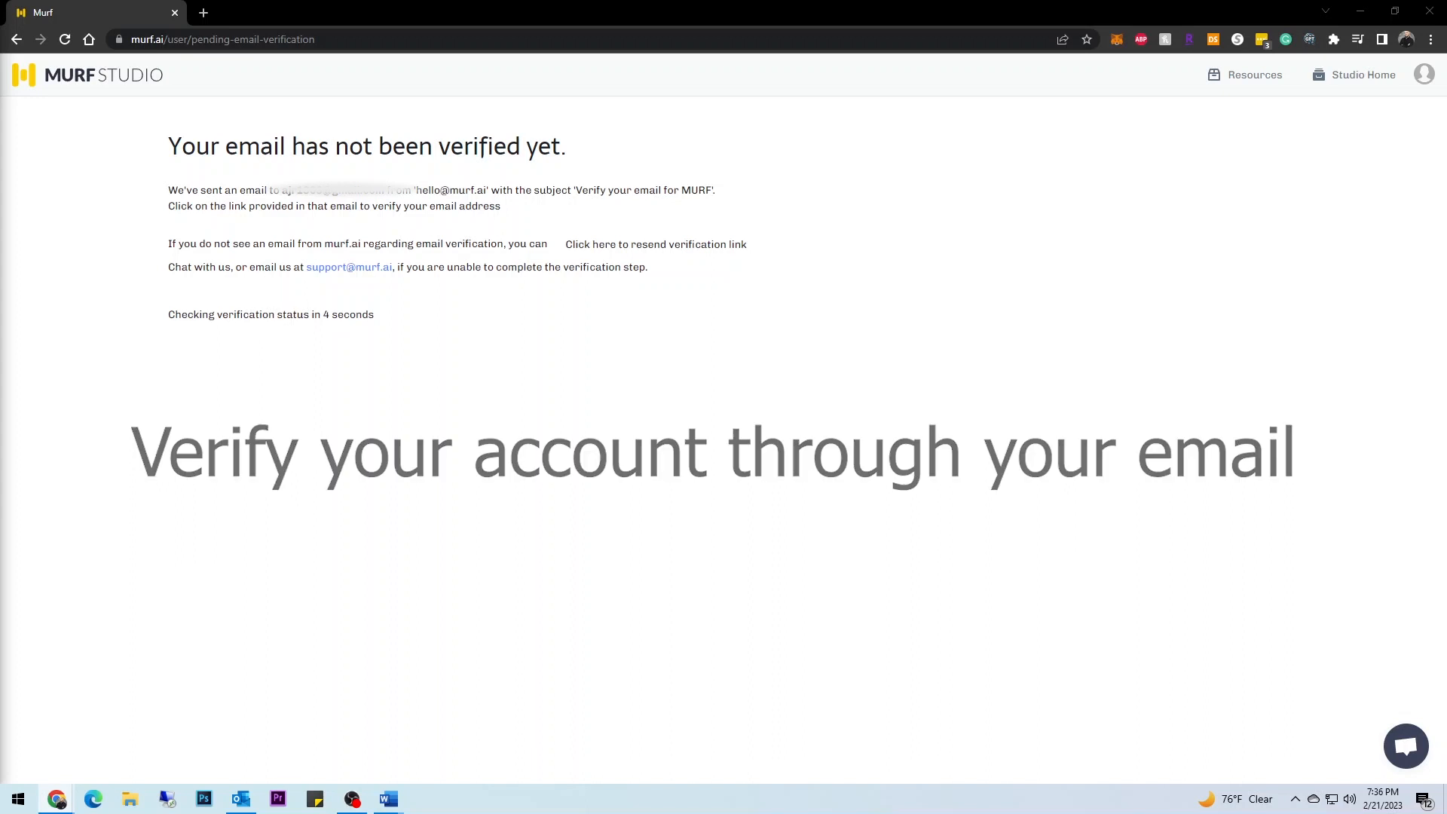
left_click(66, 40)
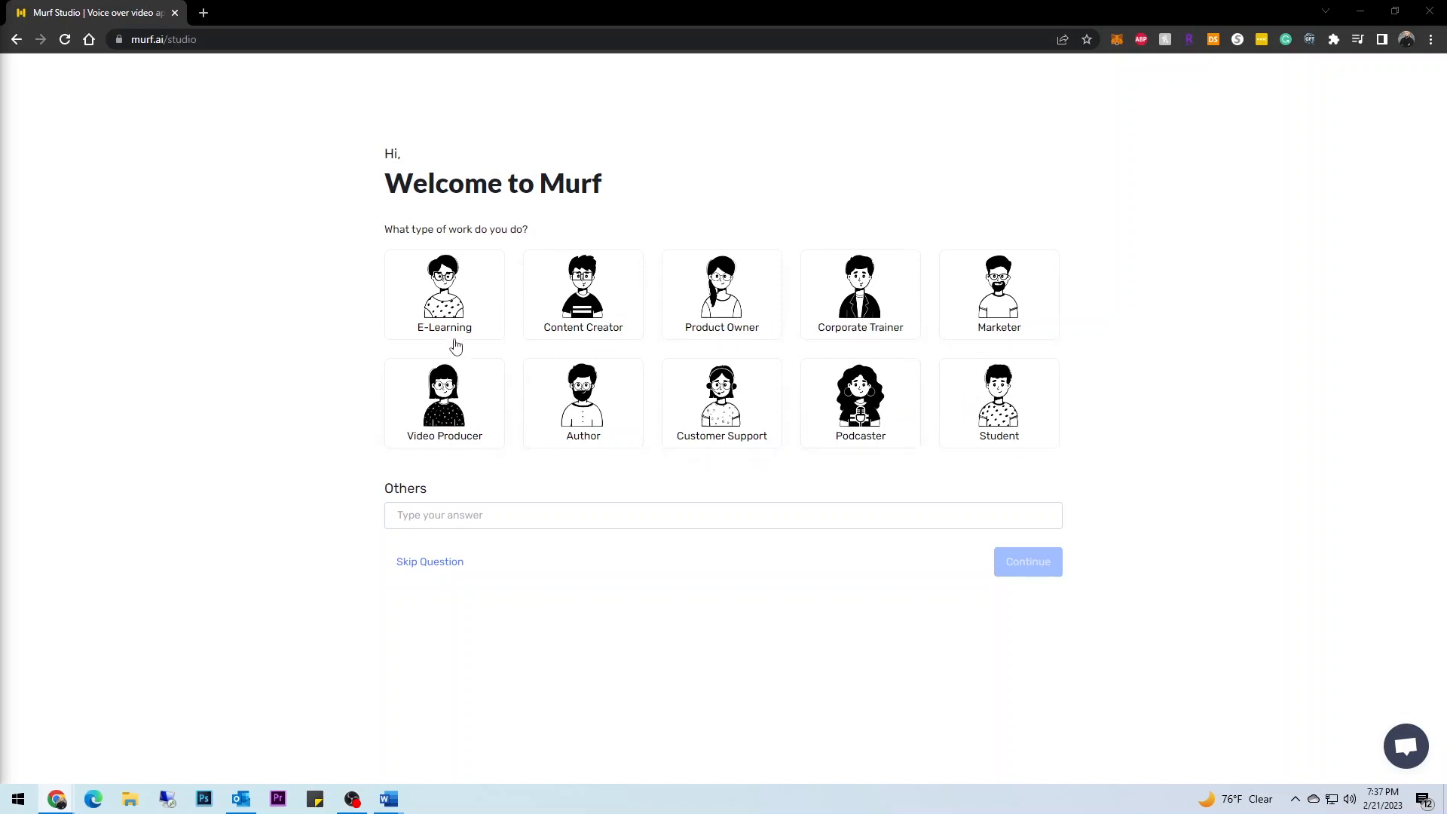
Step: Answer the work-type survey with Content Creator and continue into My First Awesome Project
left_click(597, 338)
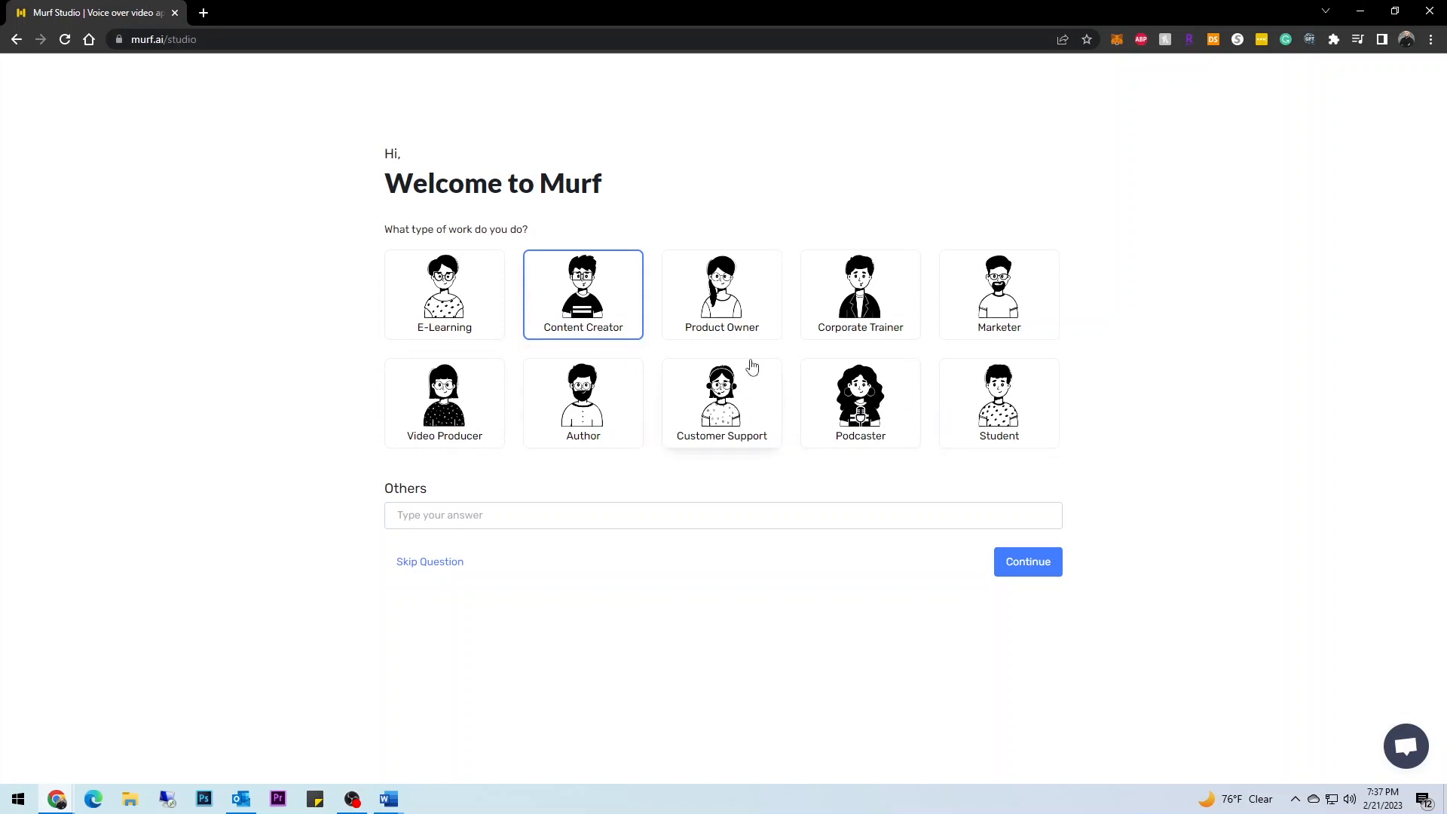
left_click(829, 331)
left_click(604, 315)
left_click(1030, 567)
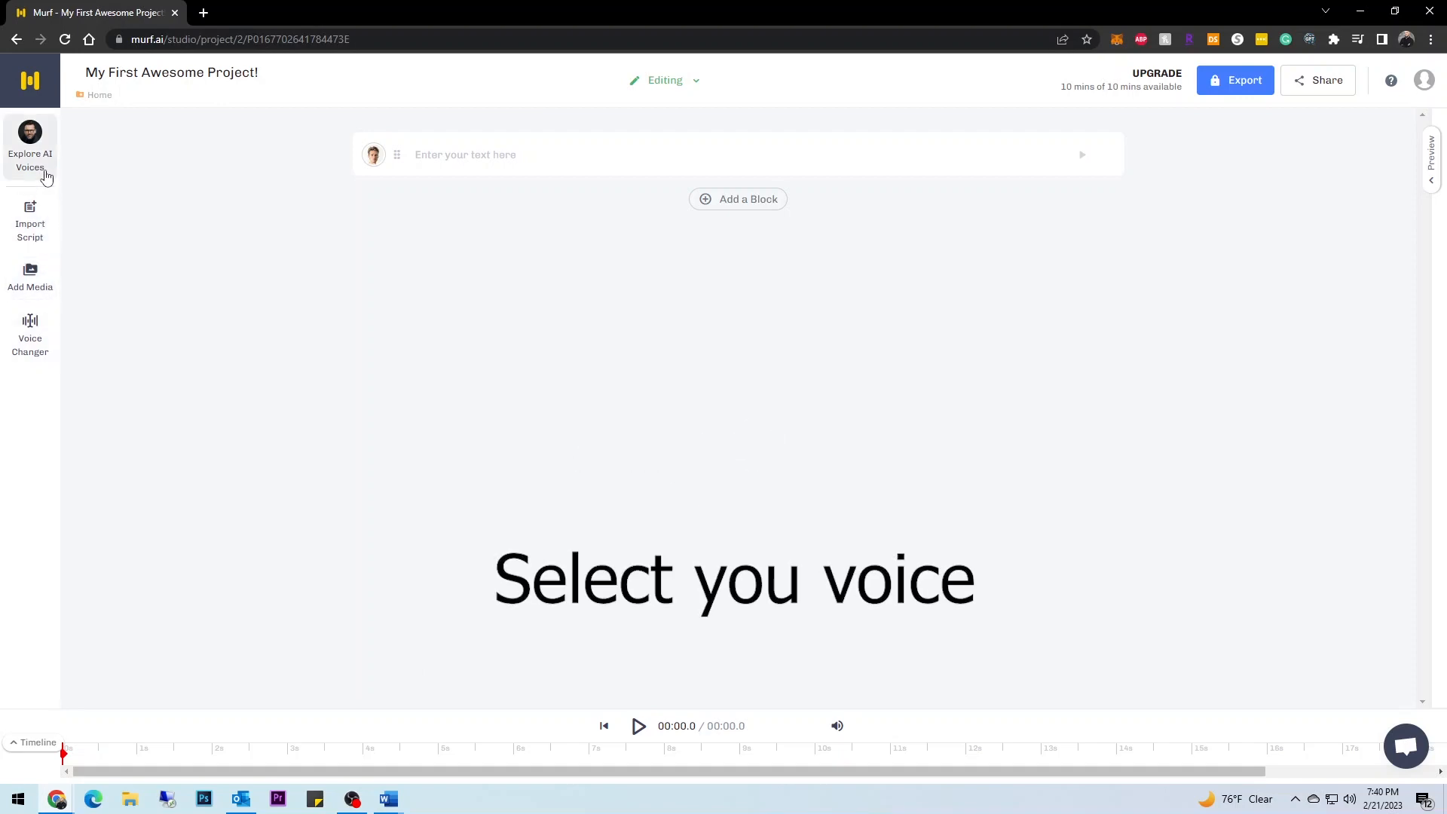
Step: Open the AI voice library and preview Nate's voice sample twice
left_click(46, 175)
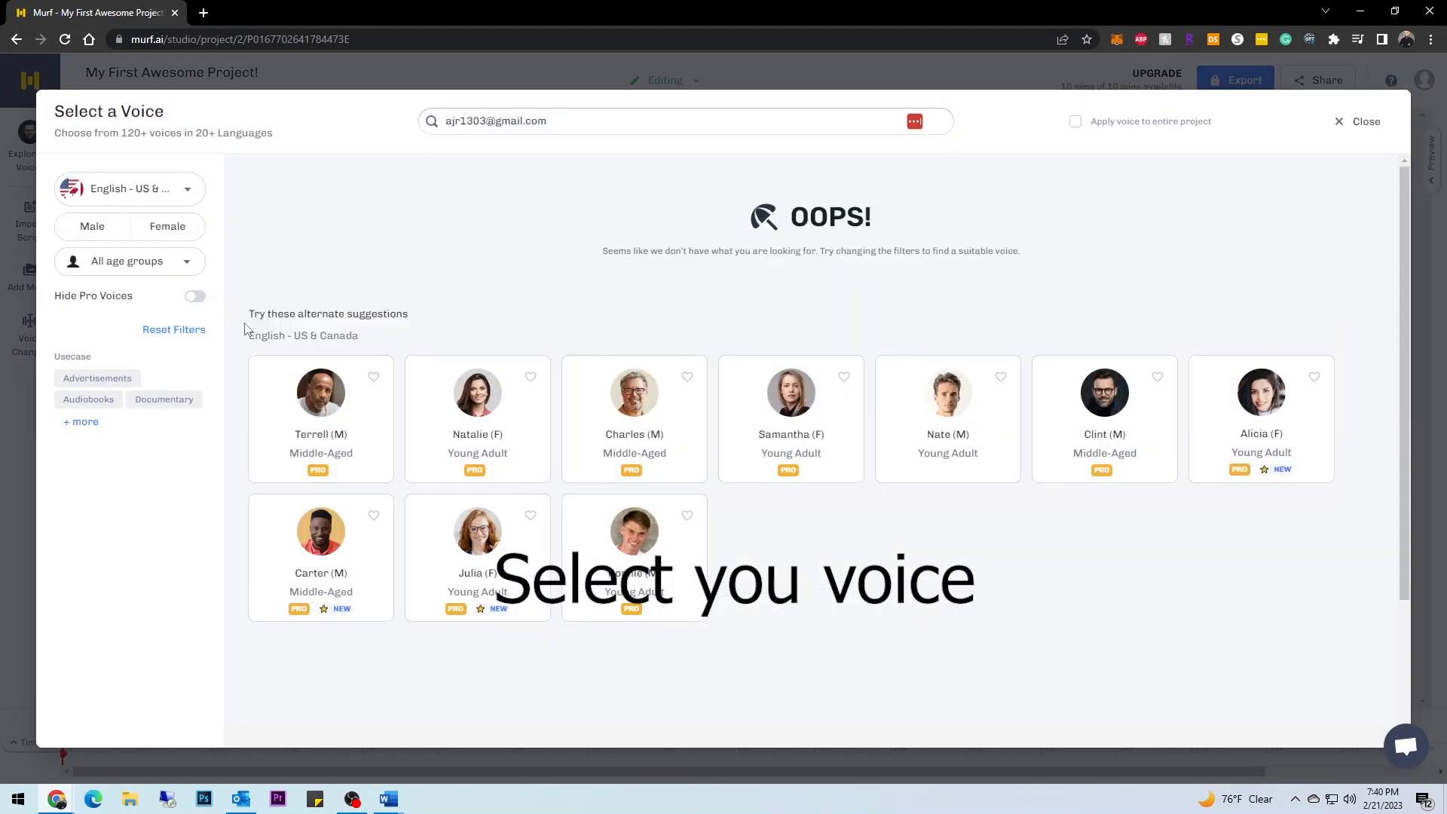
mouse_move(301, 373)
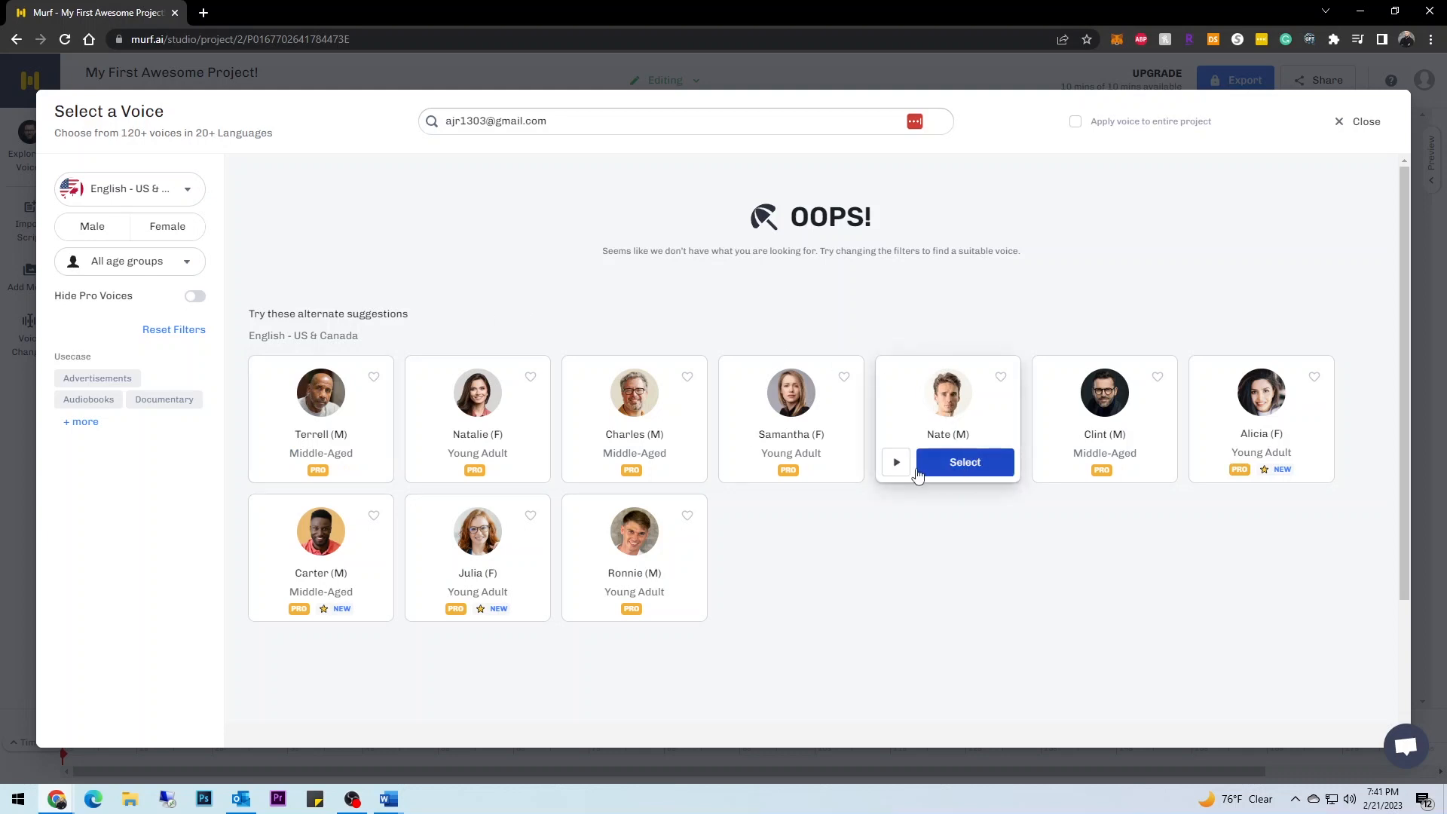
left_click(900, 465)
left_click(900, 471)
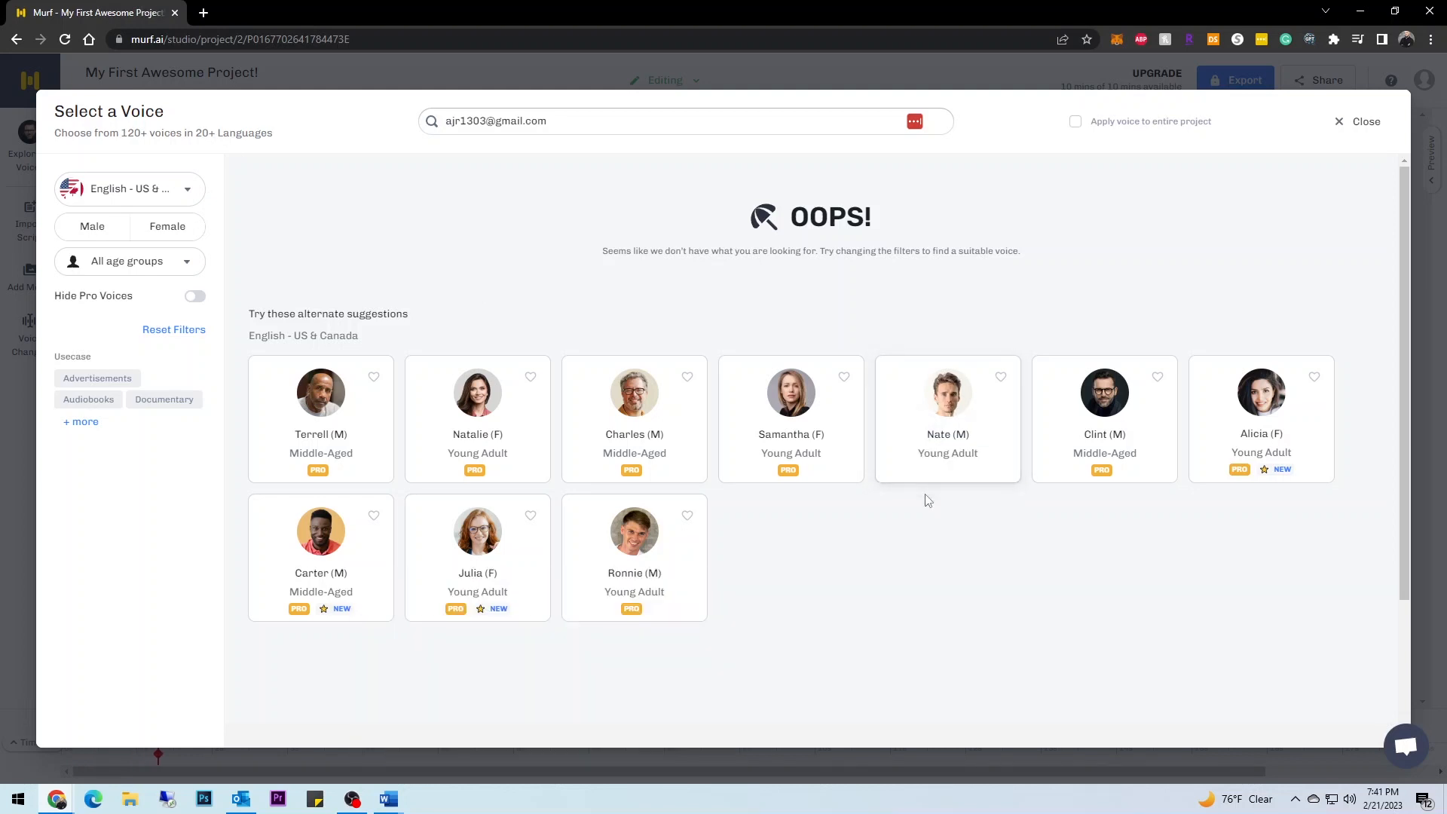
left_click(897, 467)
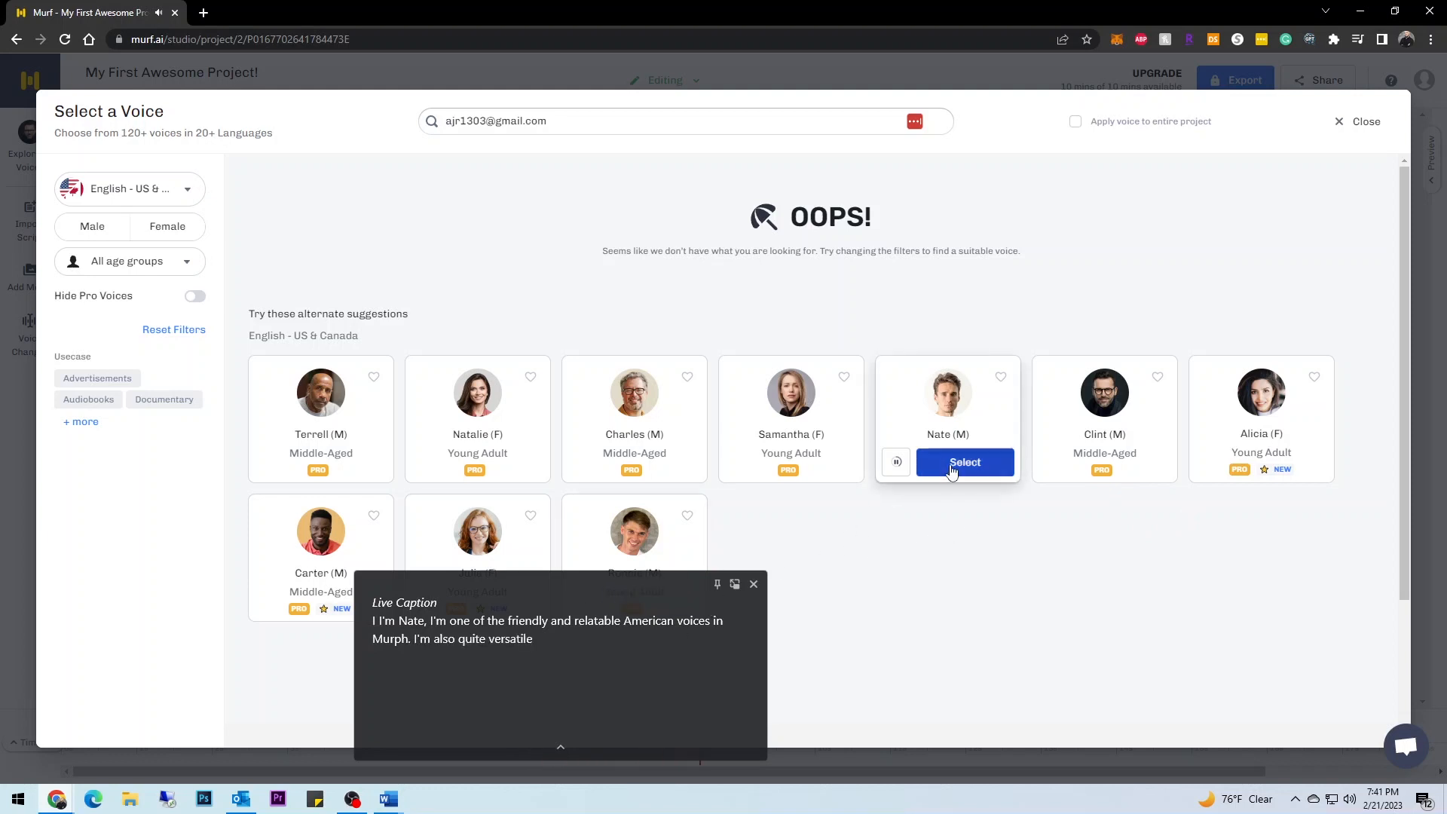
left_click(897, 463)
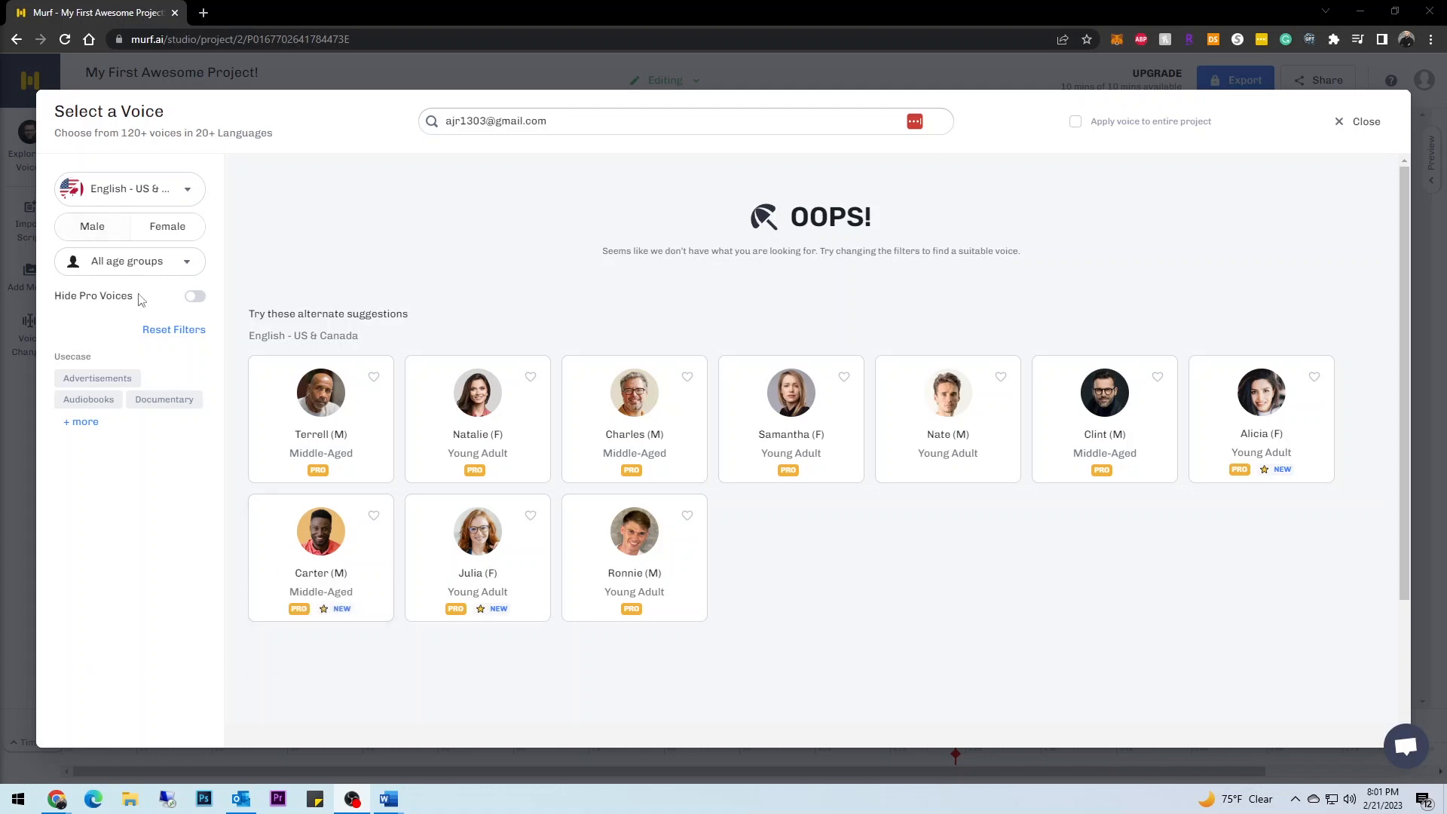
Step: Keep English - US & Canada, try the Female and Male filters, and select Nate
left_click(153, 194)
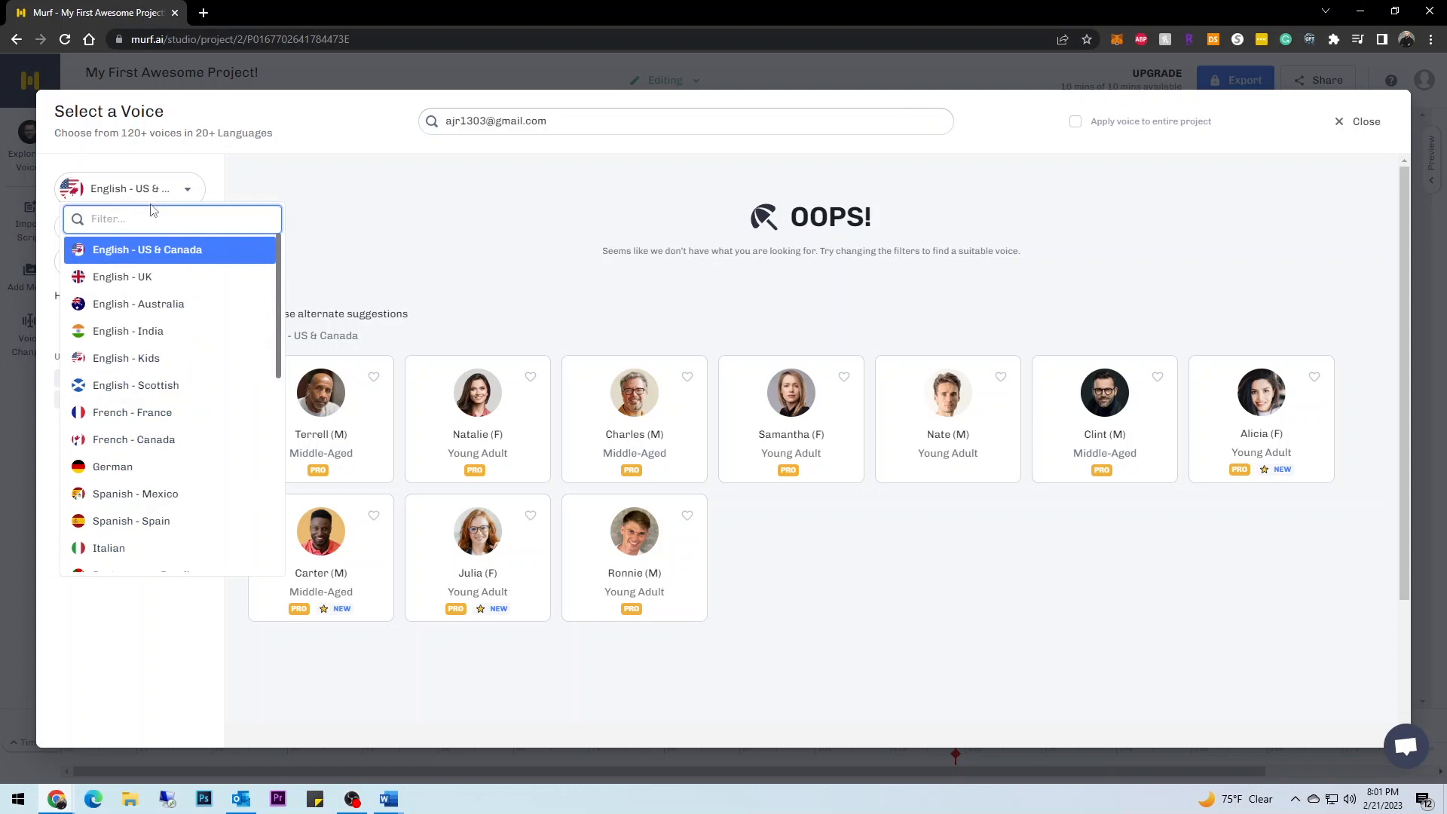
left_click(162, 258)
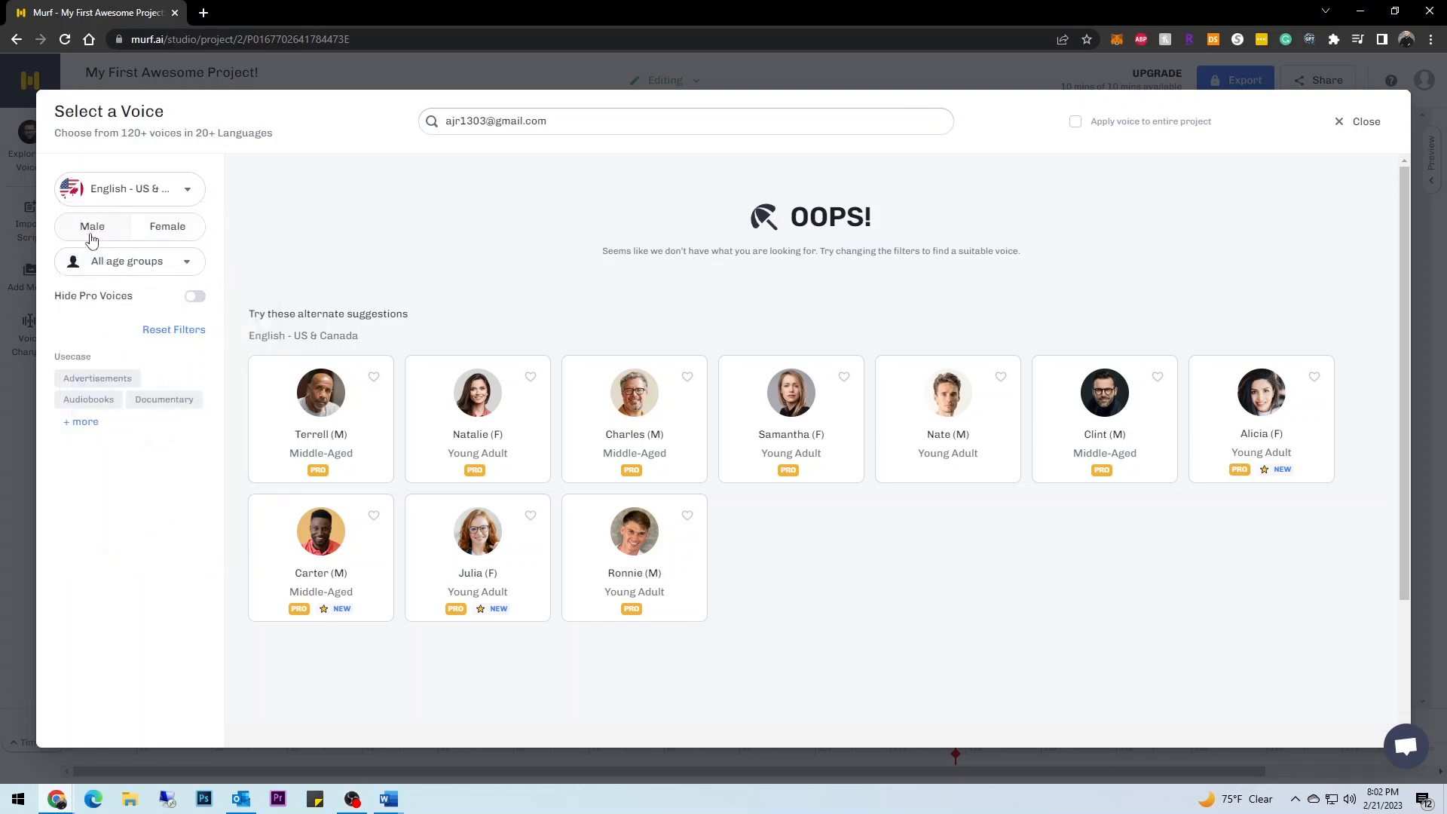
left_click(181, 241)
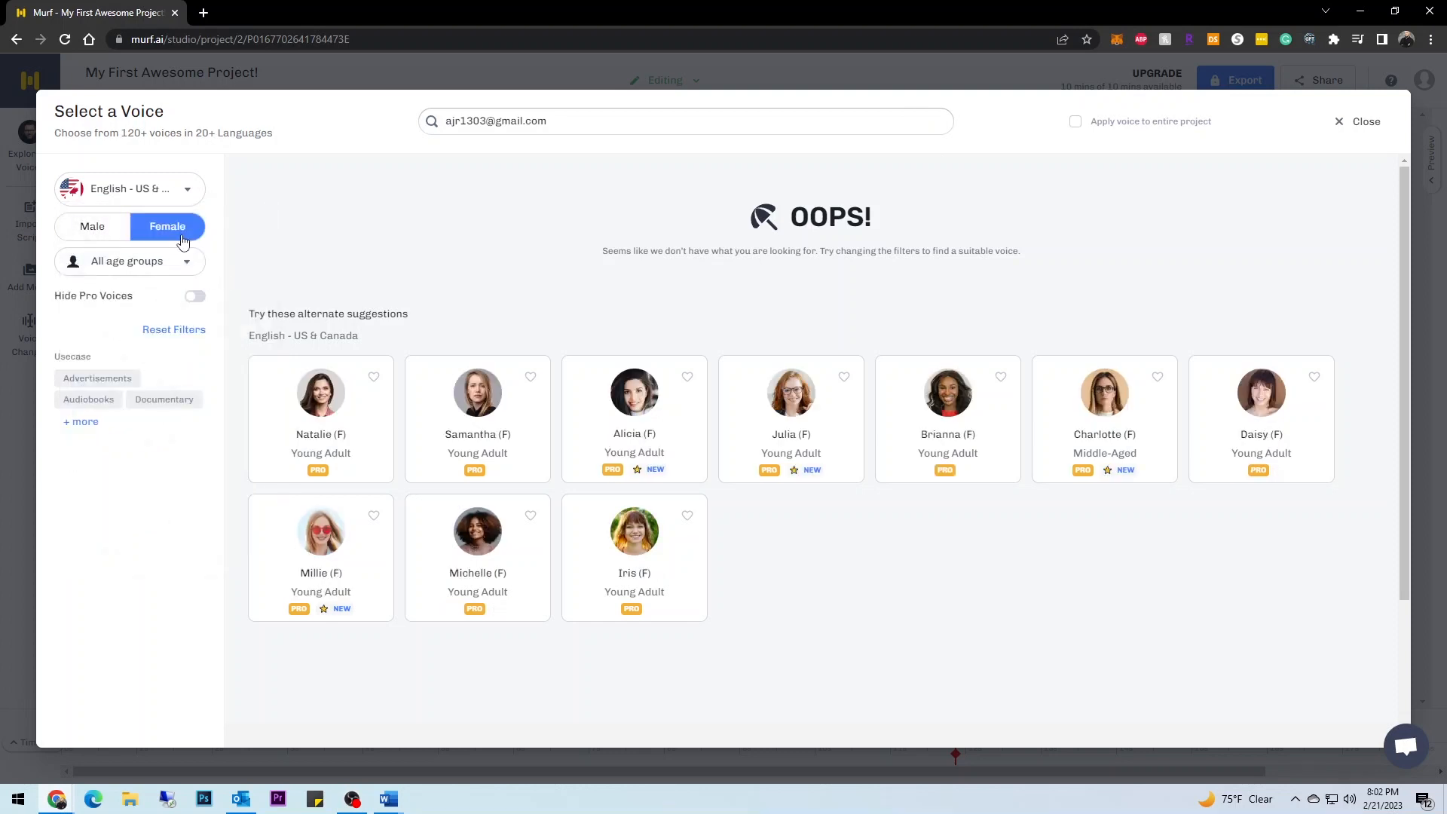
left_click(96, 234)
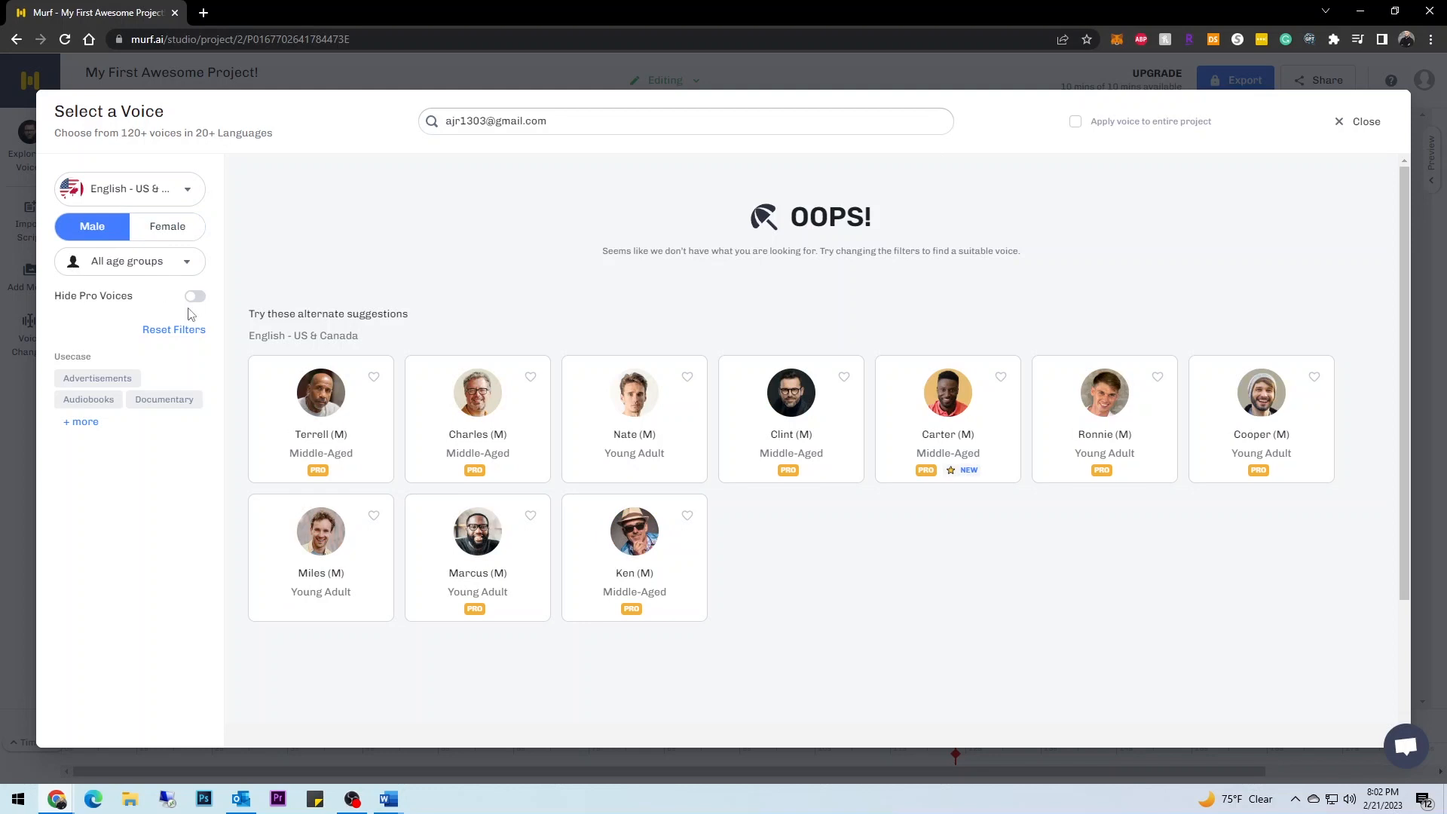
left_click(637, 463)
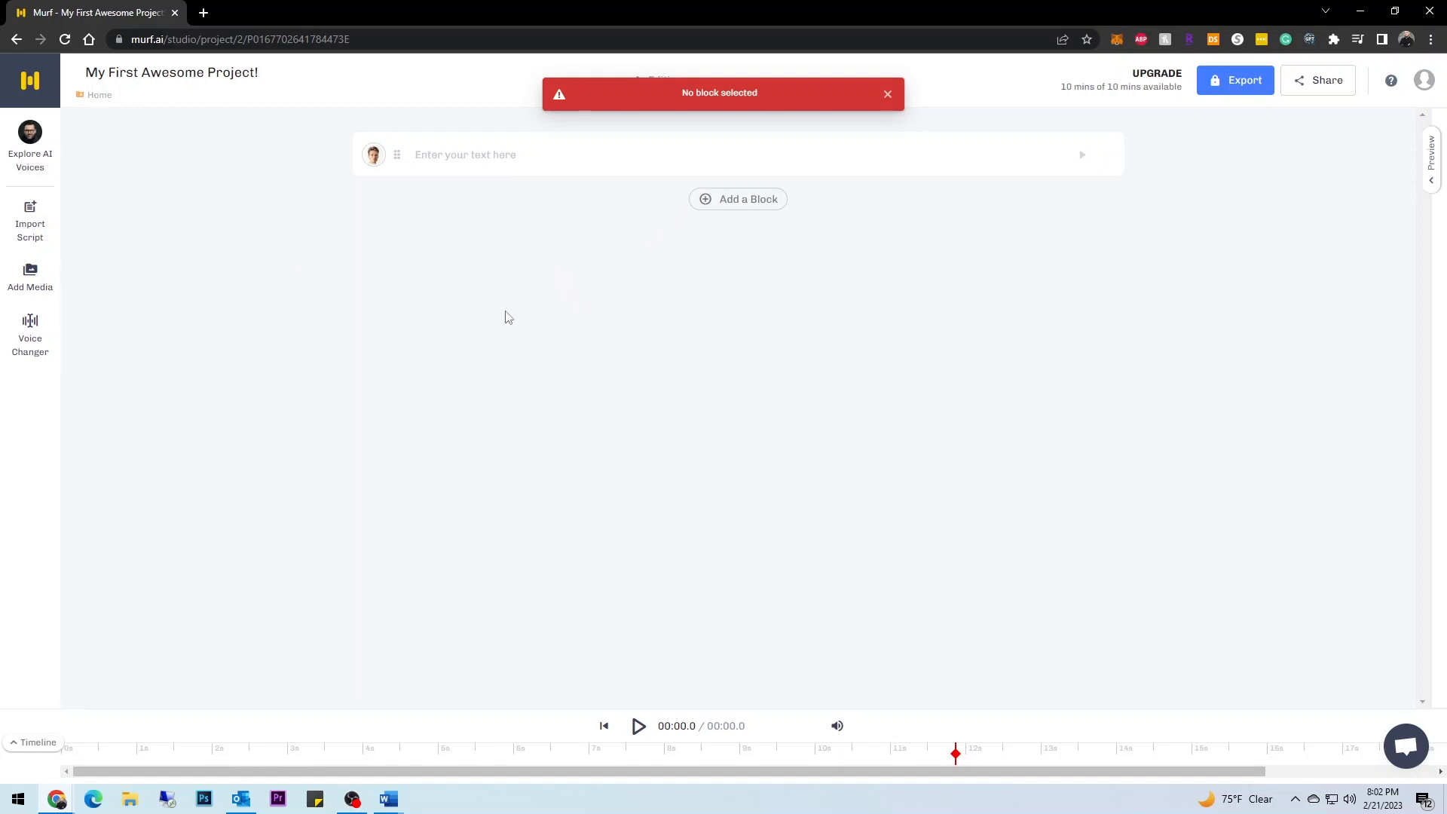
Step: Paste the Murf AI welcome paragraph into the text block, then generate and play Nate's voiceover
mouse_move(1187, 96)
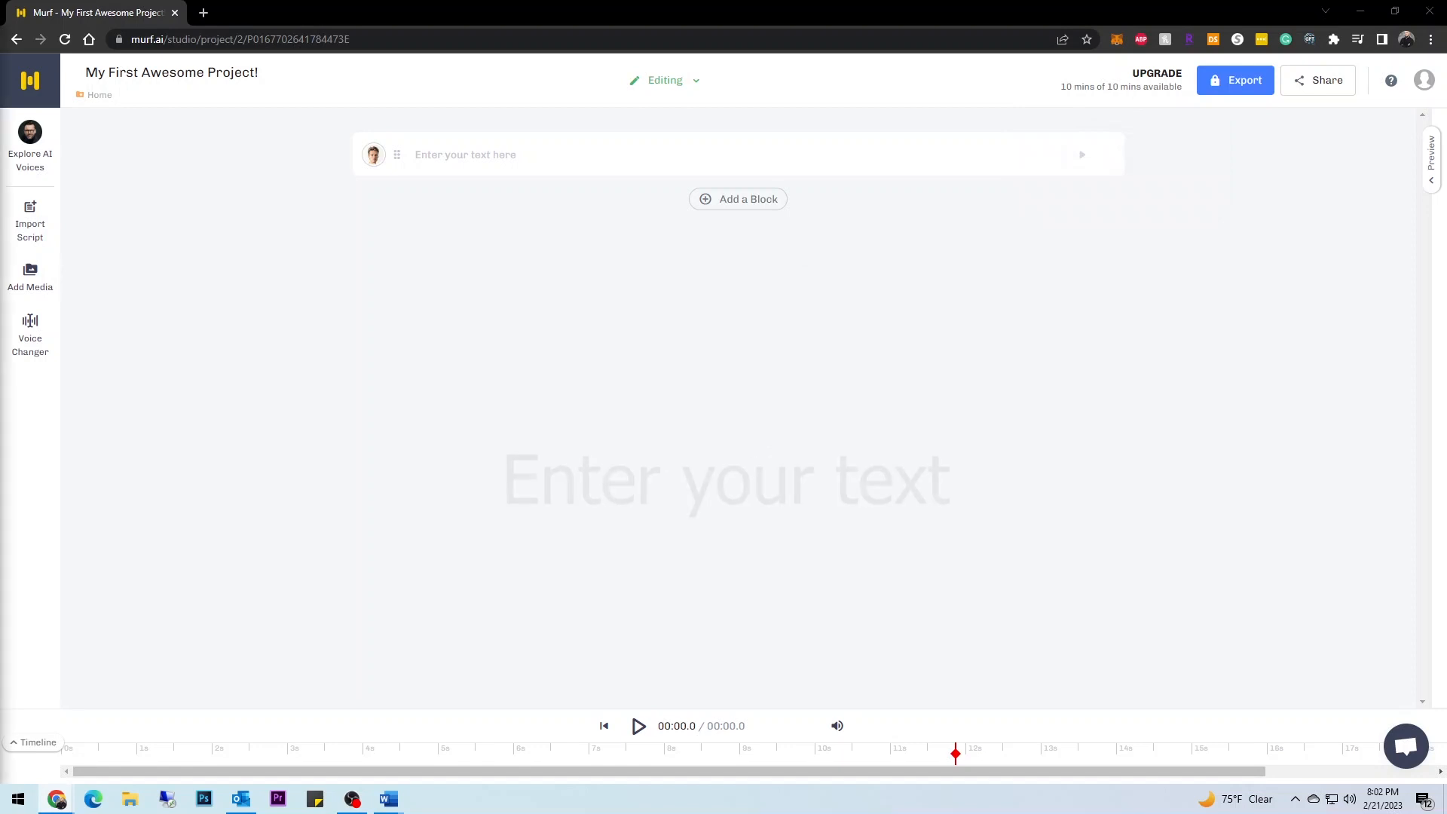
left_click(500, 155)
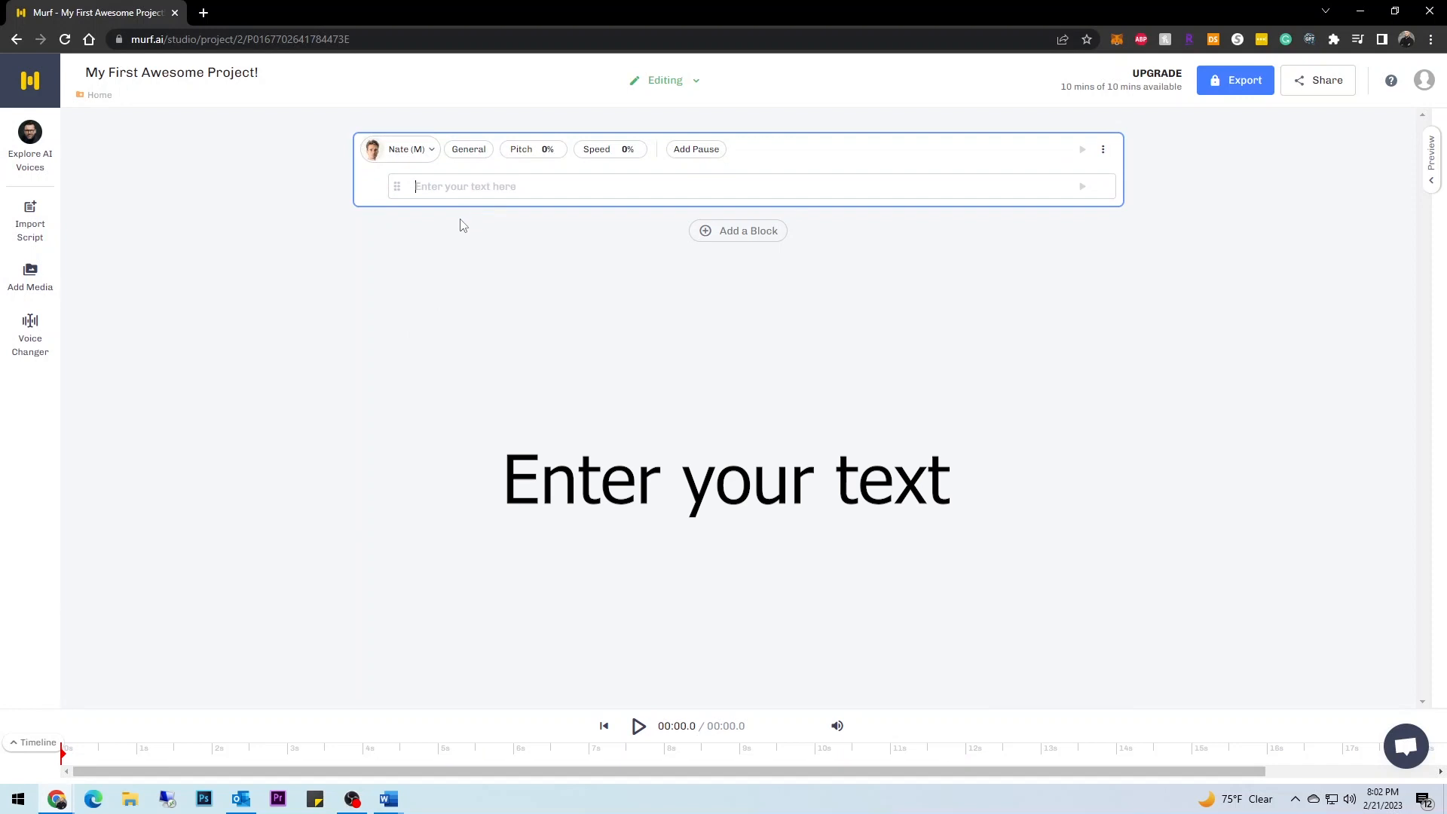
type("Welcome to our video on getting started with Murf AI, the powerful voice generator that can turn your written text into realistic speech. If you're new to Murf AI, don't worry - we're going to walk you through the basics of how to use it.")
key("Return")
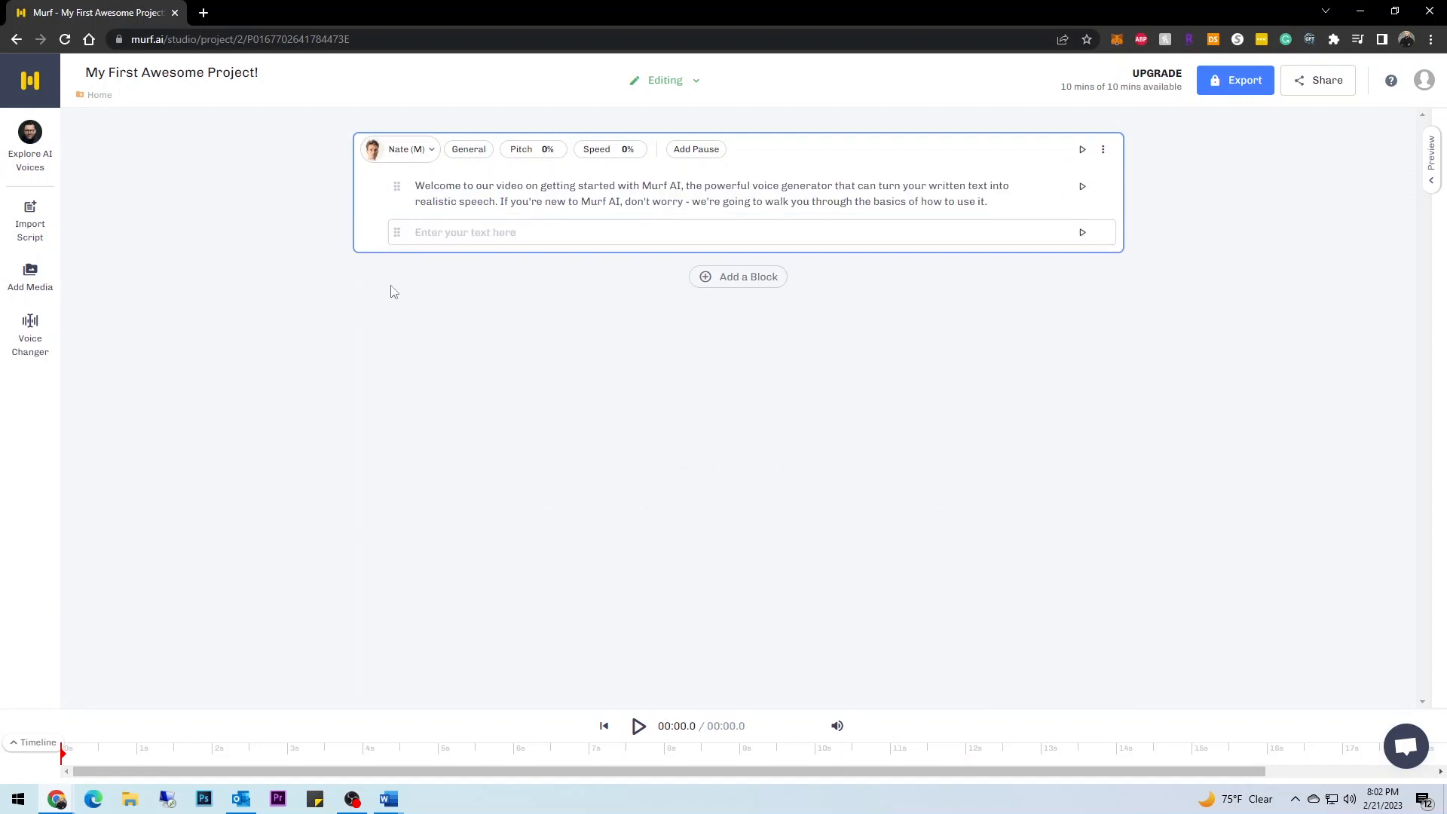
left_click(1082, 187)
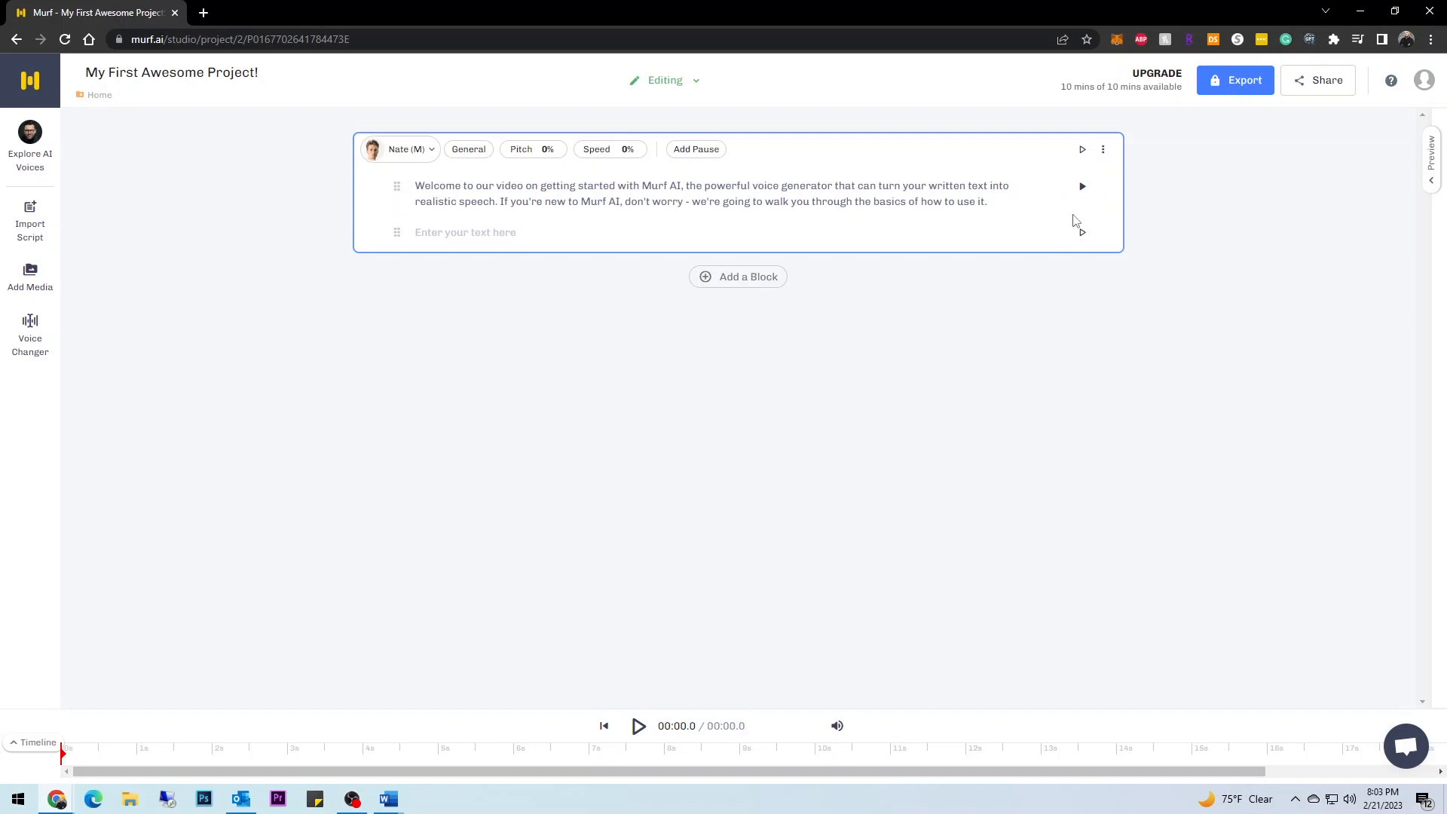
left_click(1083, 187)
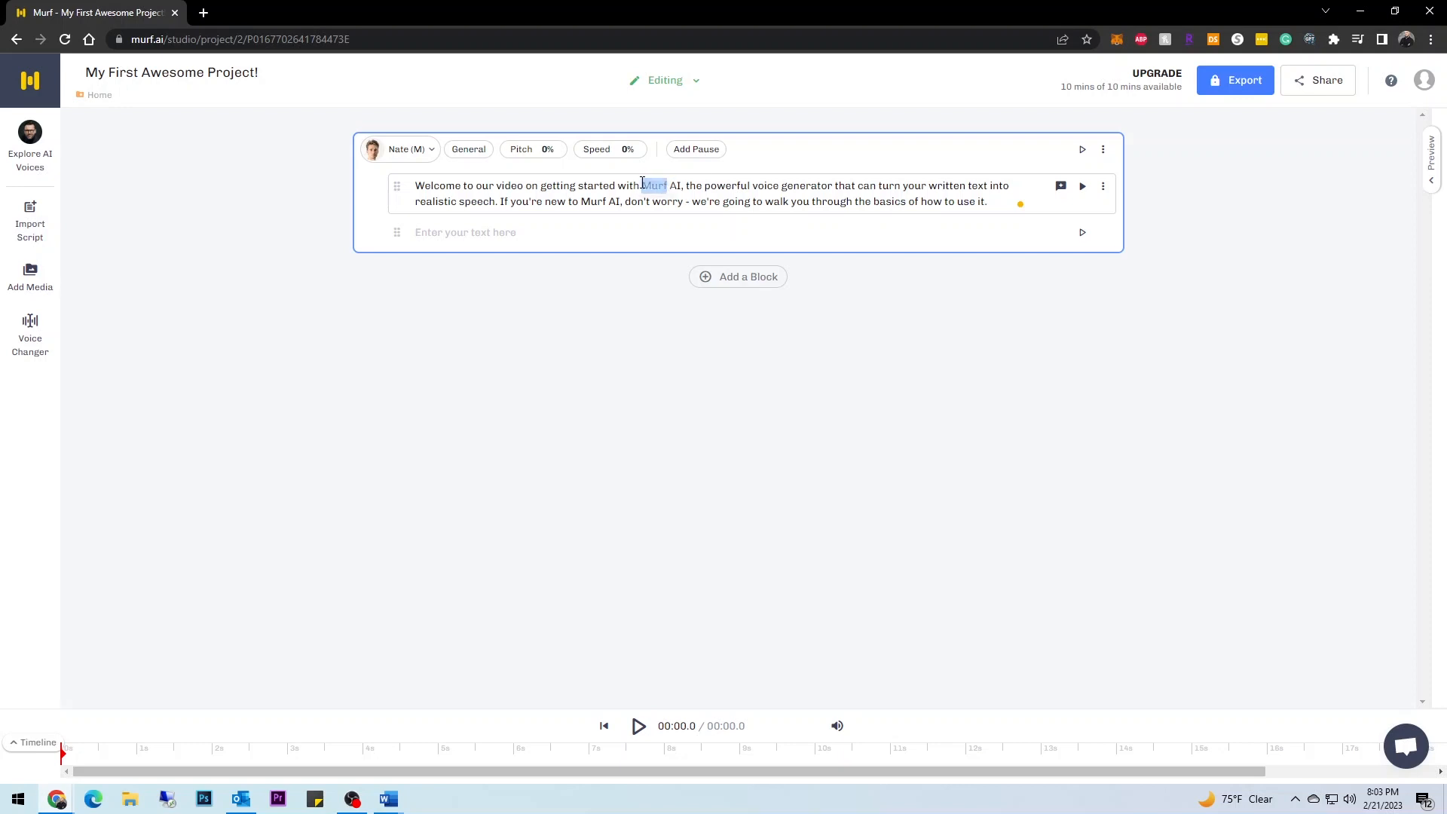
Step: Explore pronunciation options for 'Murf' and preview its default pronunciation
left_click(671, 169)
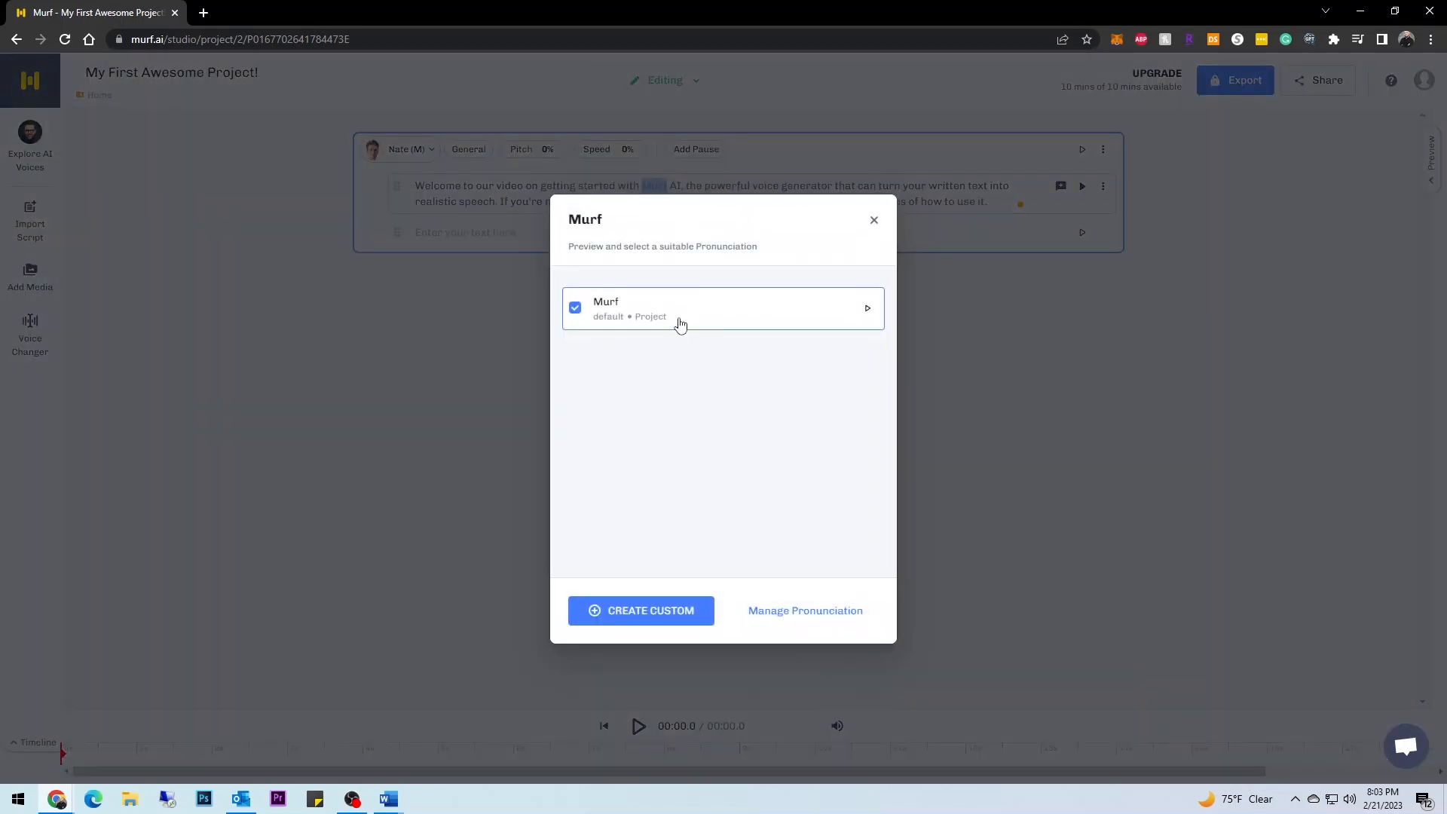
left_click(735, 324)
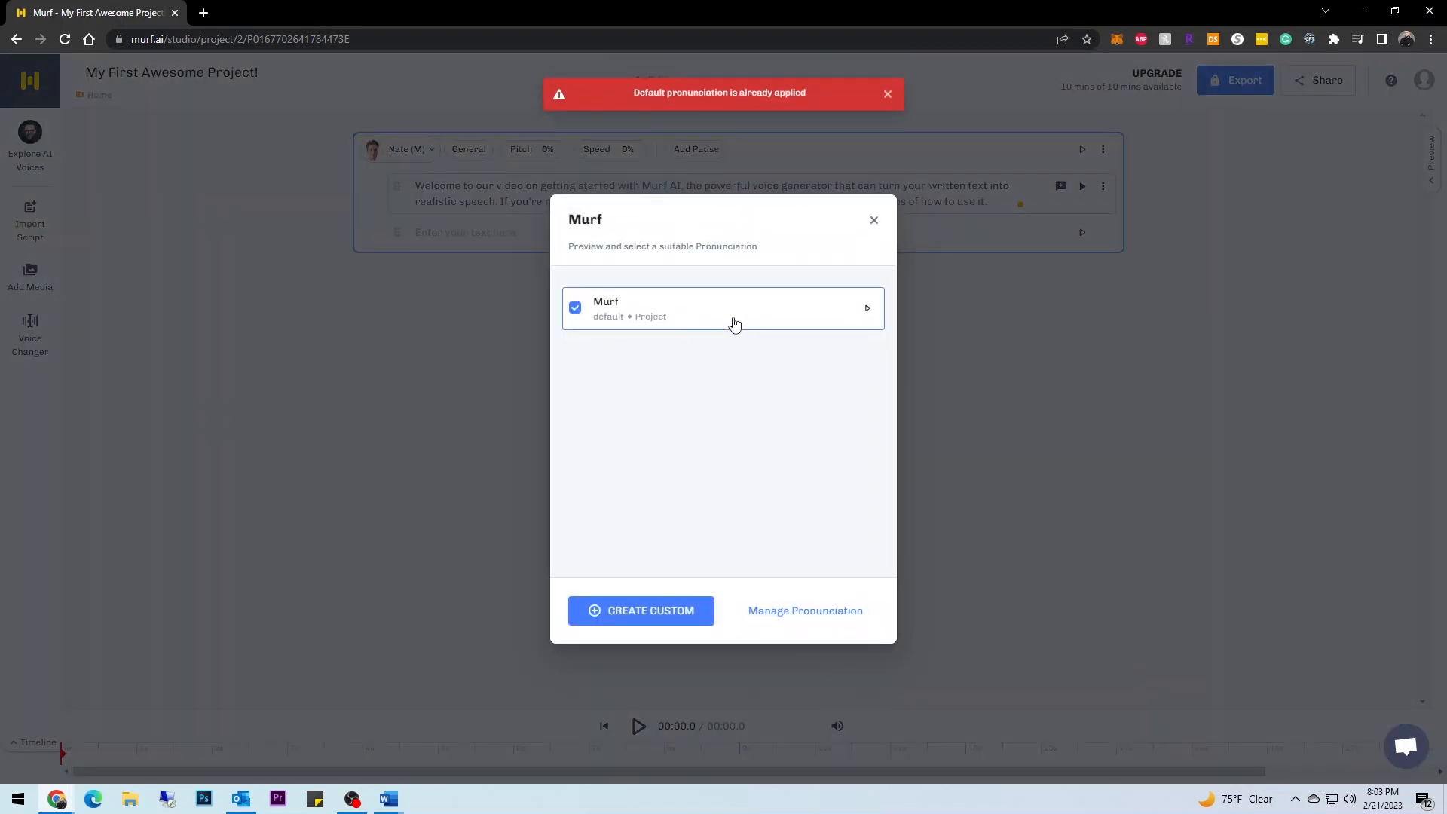
left_click(684, 612)
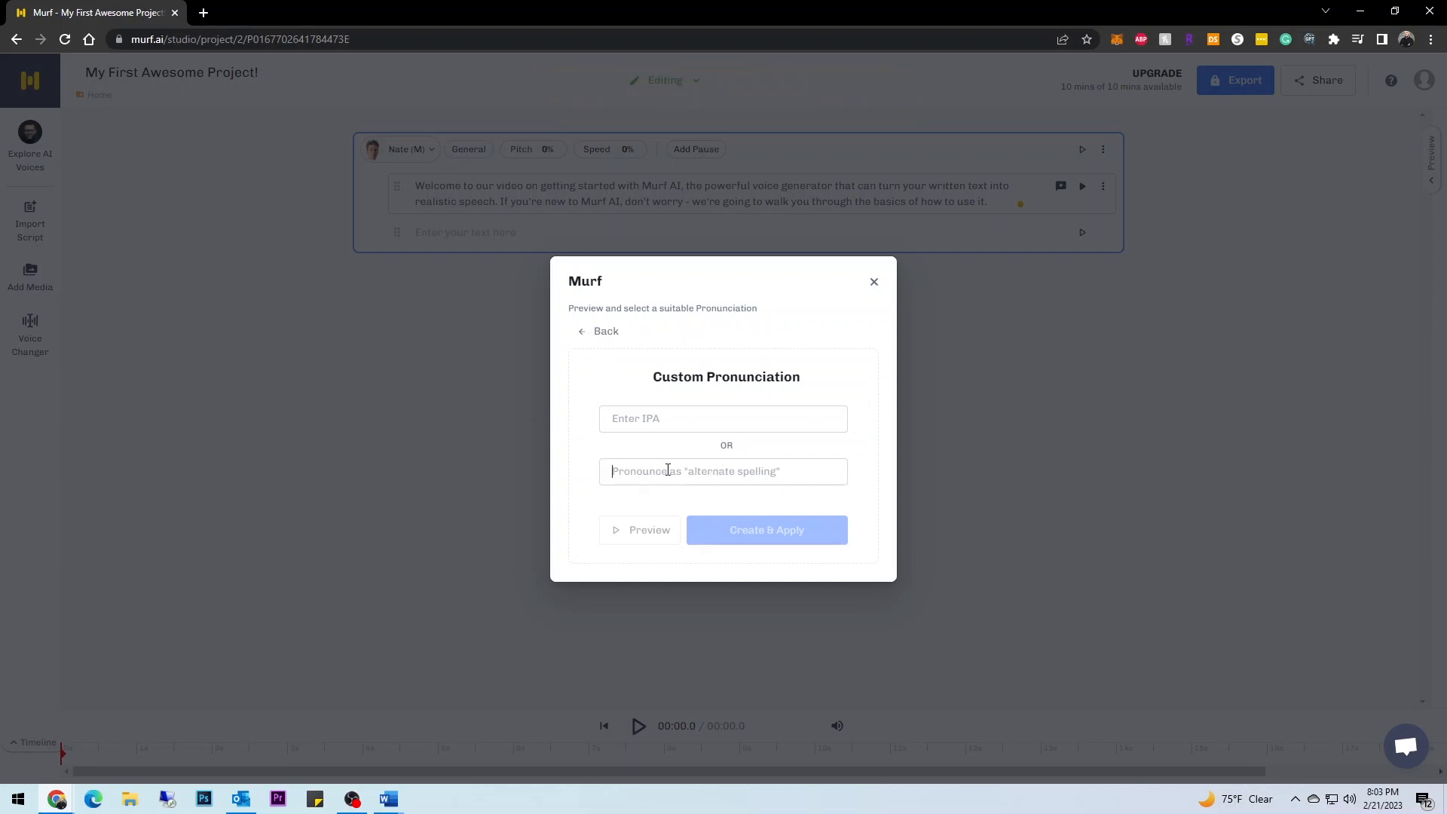
left_click(596, 330)
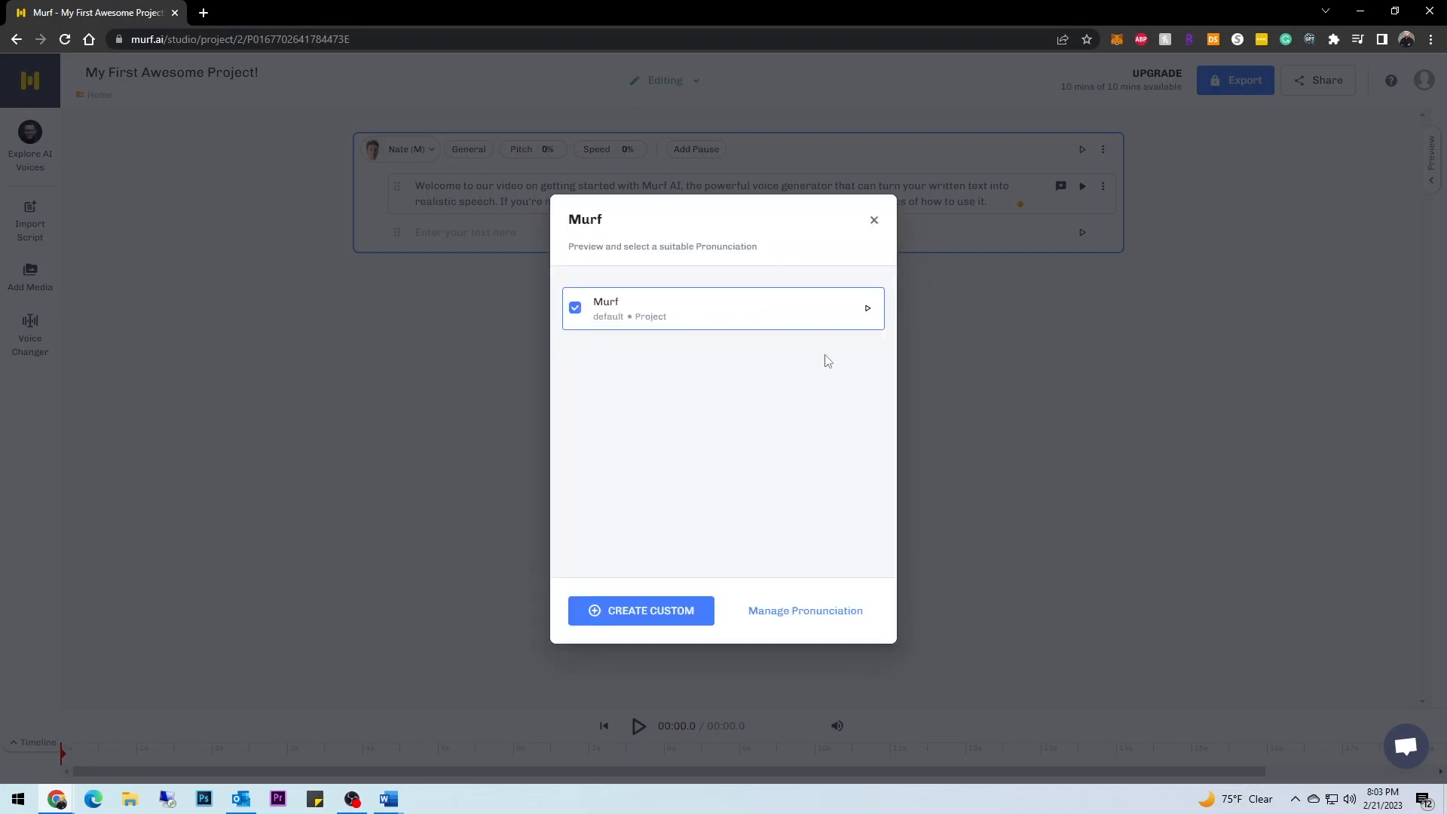
left_click(868, 307)
left_click(868, 307)
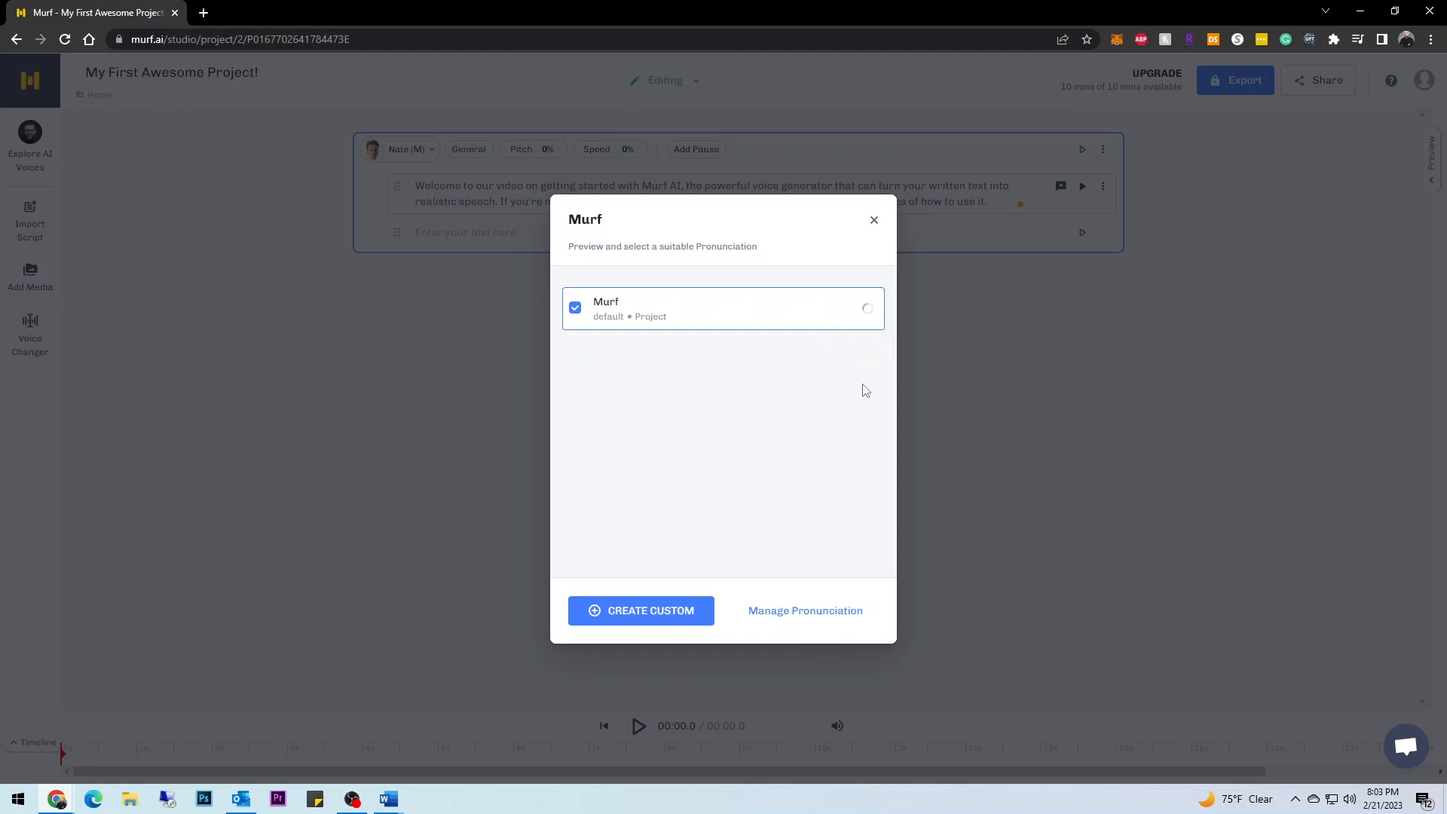
left_click(838, 617)
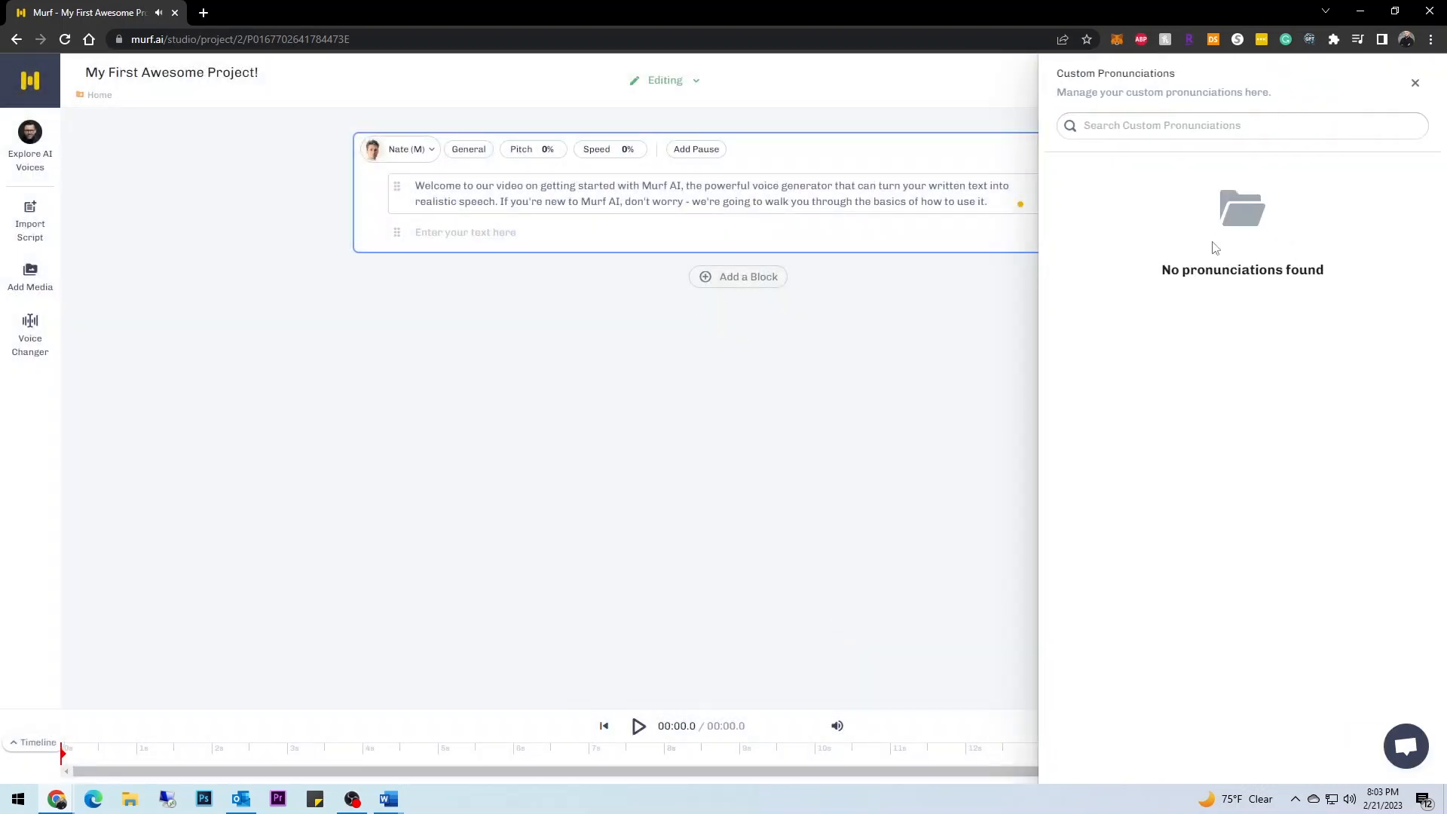
left_click(1414, 83)
Step: Give 'Murf' the custom pronunciation 'merf' and apply it to the whole project
left_click_drag(642, 187, 665, 186)
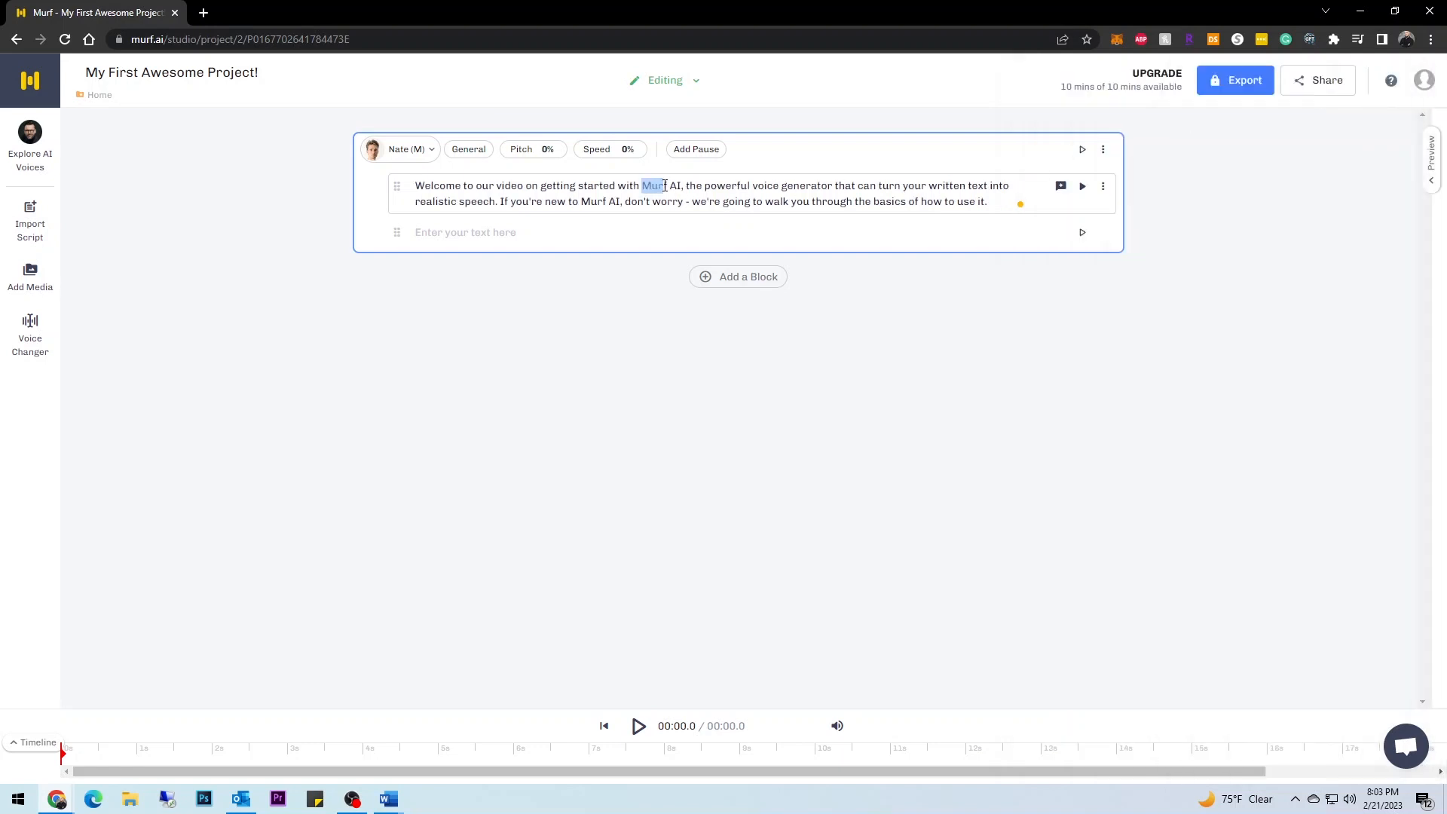
left_click(669, 185)
left_click(655, 166)
left_click(654, 609)
left_click(675, 472)
type("merf")
left_click(766, 529)
left_click(756, 611)
left_click(818, 498)
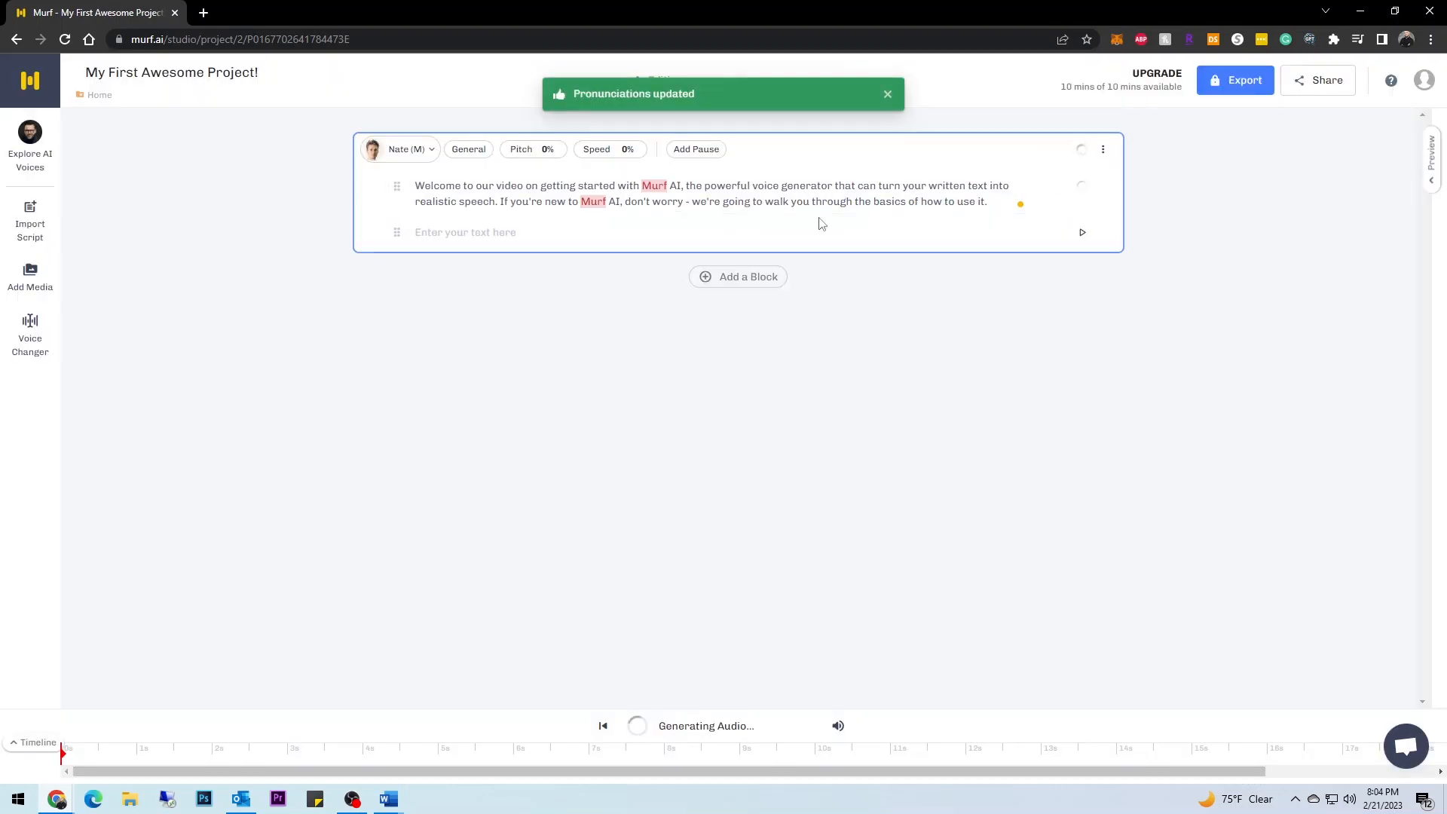
Step: Add 'LEts get started.' and the pasted Step 1 sign-up heading and paragraph, then generate audio
left_click(482, 238)
type("LEts get started.")
key("Return")
type("Step 1: Sign Up for Murf AI The first thing you'll need to do is sign up for a Murf AI account. You can do this by visiting their website and clicking on the sign-up button. Once you've filled out your information, you'll be ready to start using the platform.")
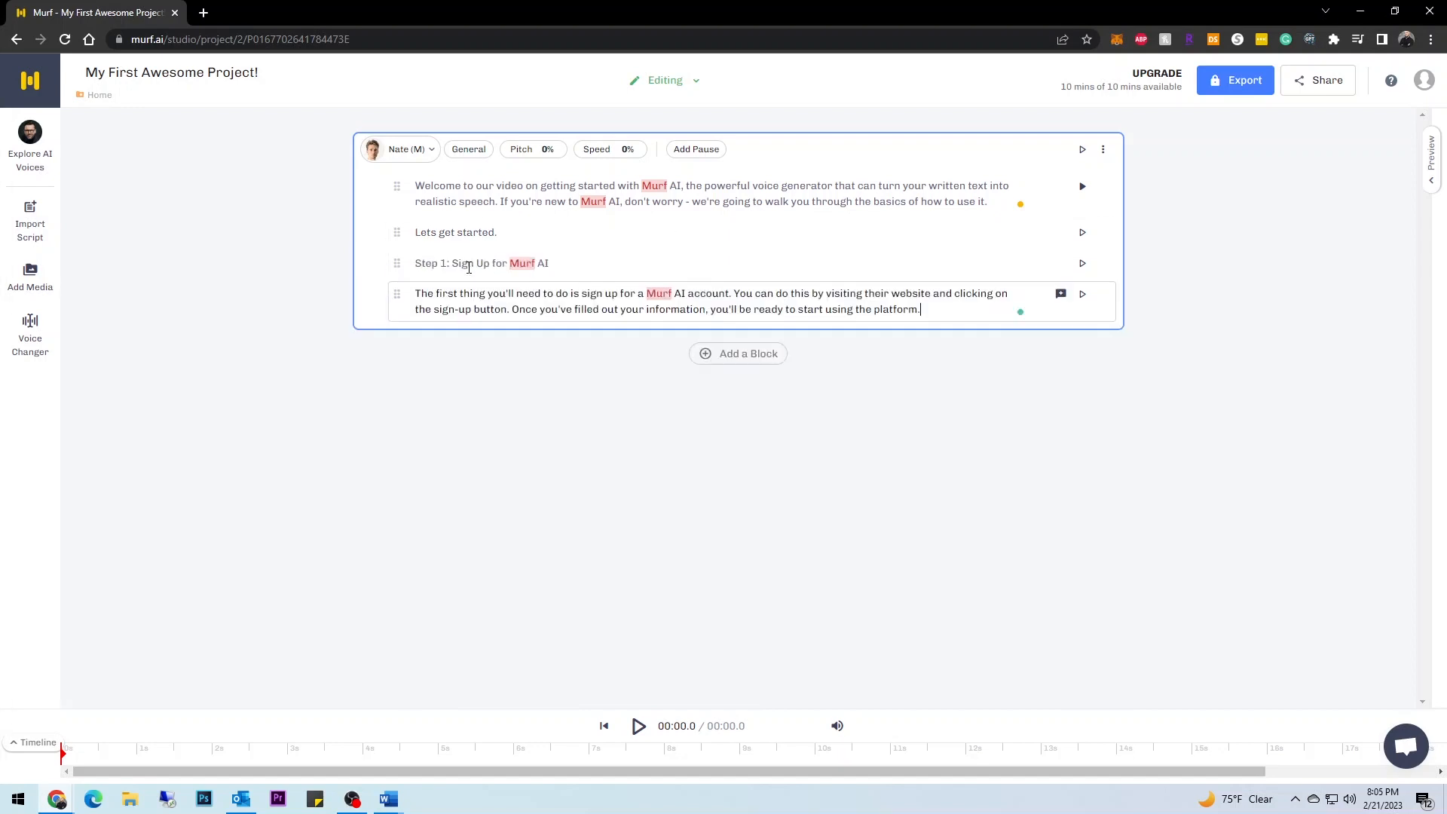
left_click(1084, 233)
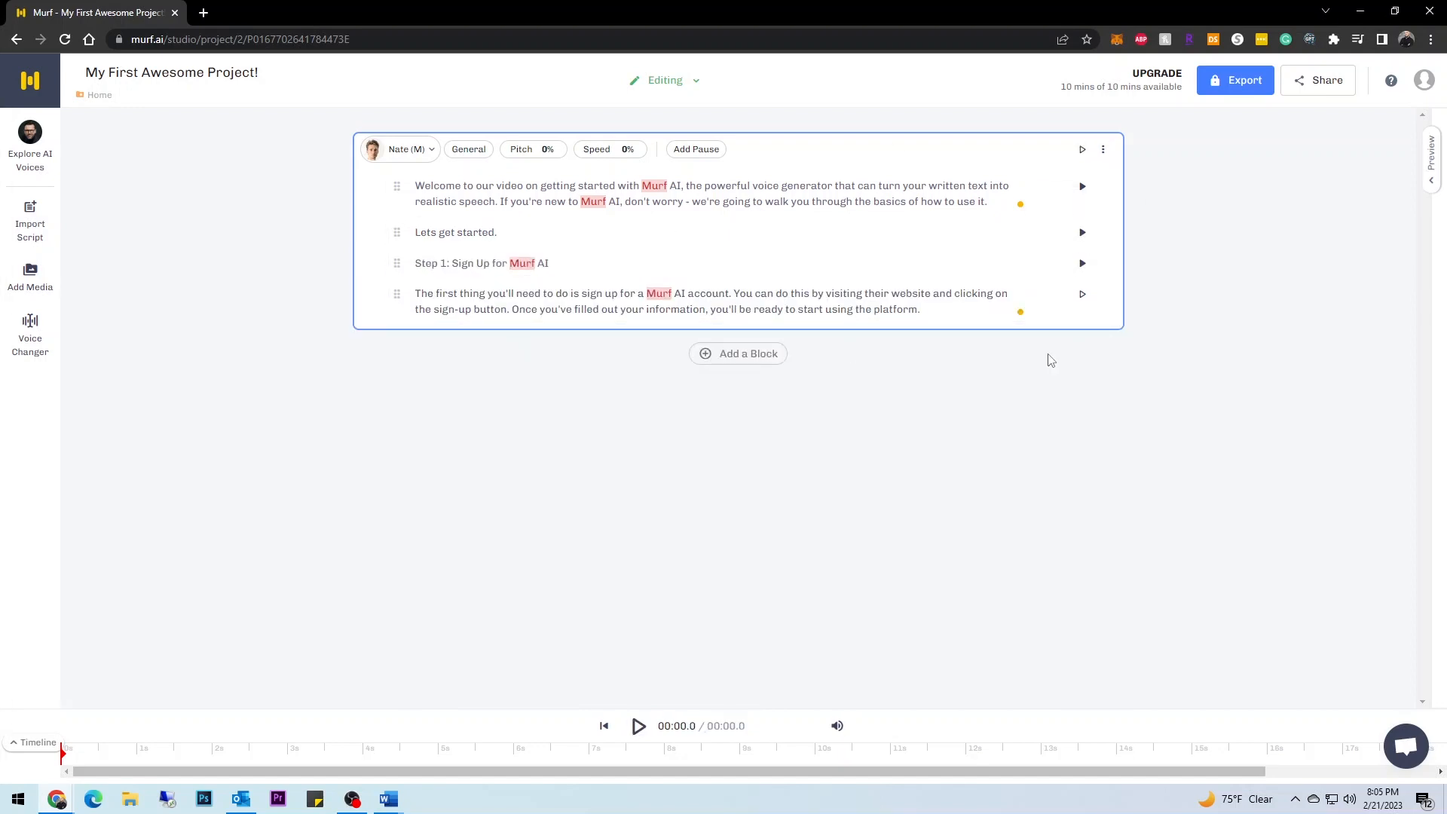
Step: Generate the Step 1 paragraph's audio and play the full 31.3 s four-paragraph block
left_click(1082, 294)
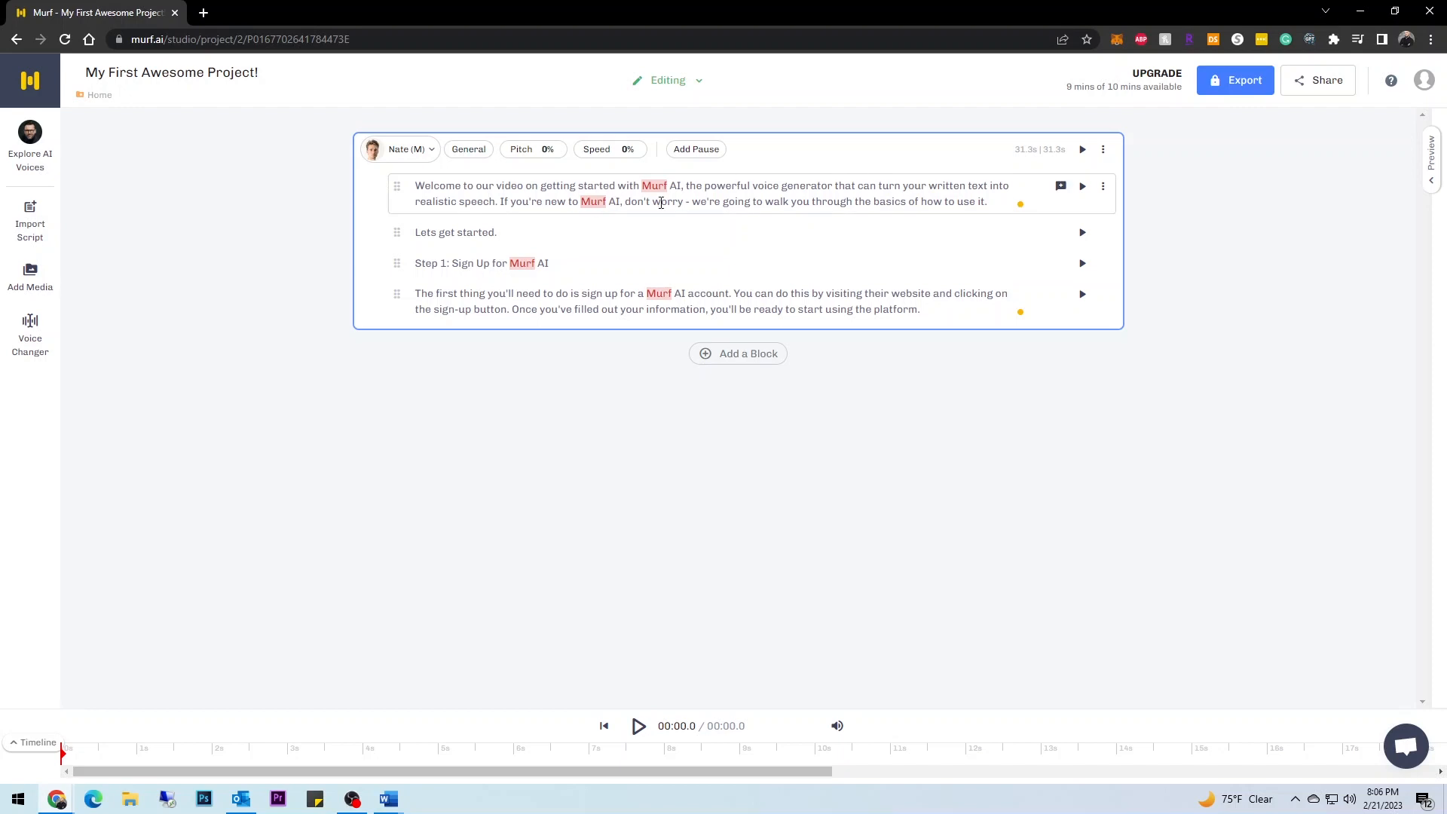
left_click(1084, 150)
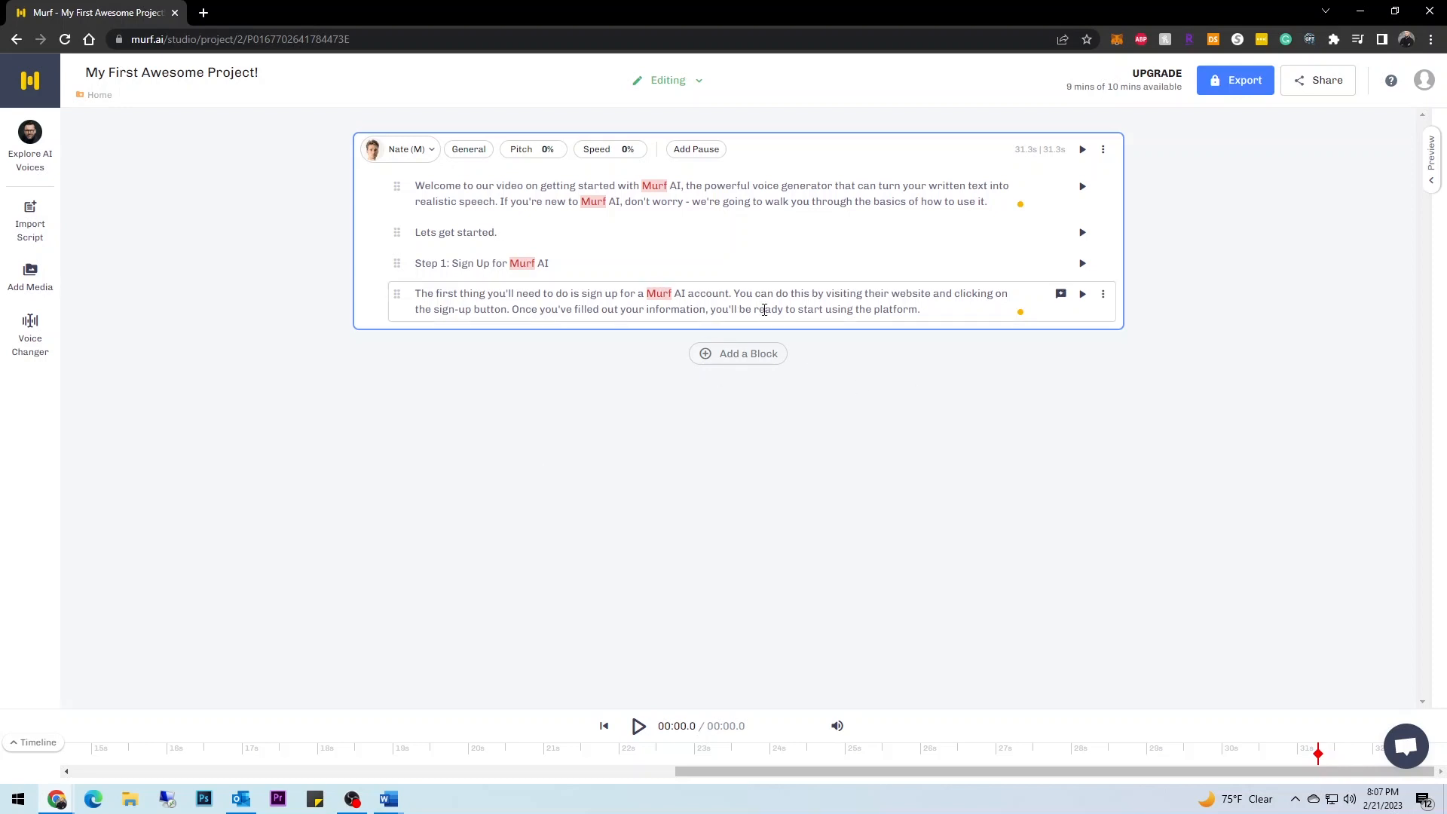
Step: Add a new block holding the Step 2 heading and merge it into the first block
left_click(744, 354)
type("Step 2: Choose a Voice")
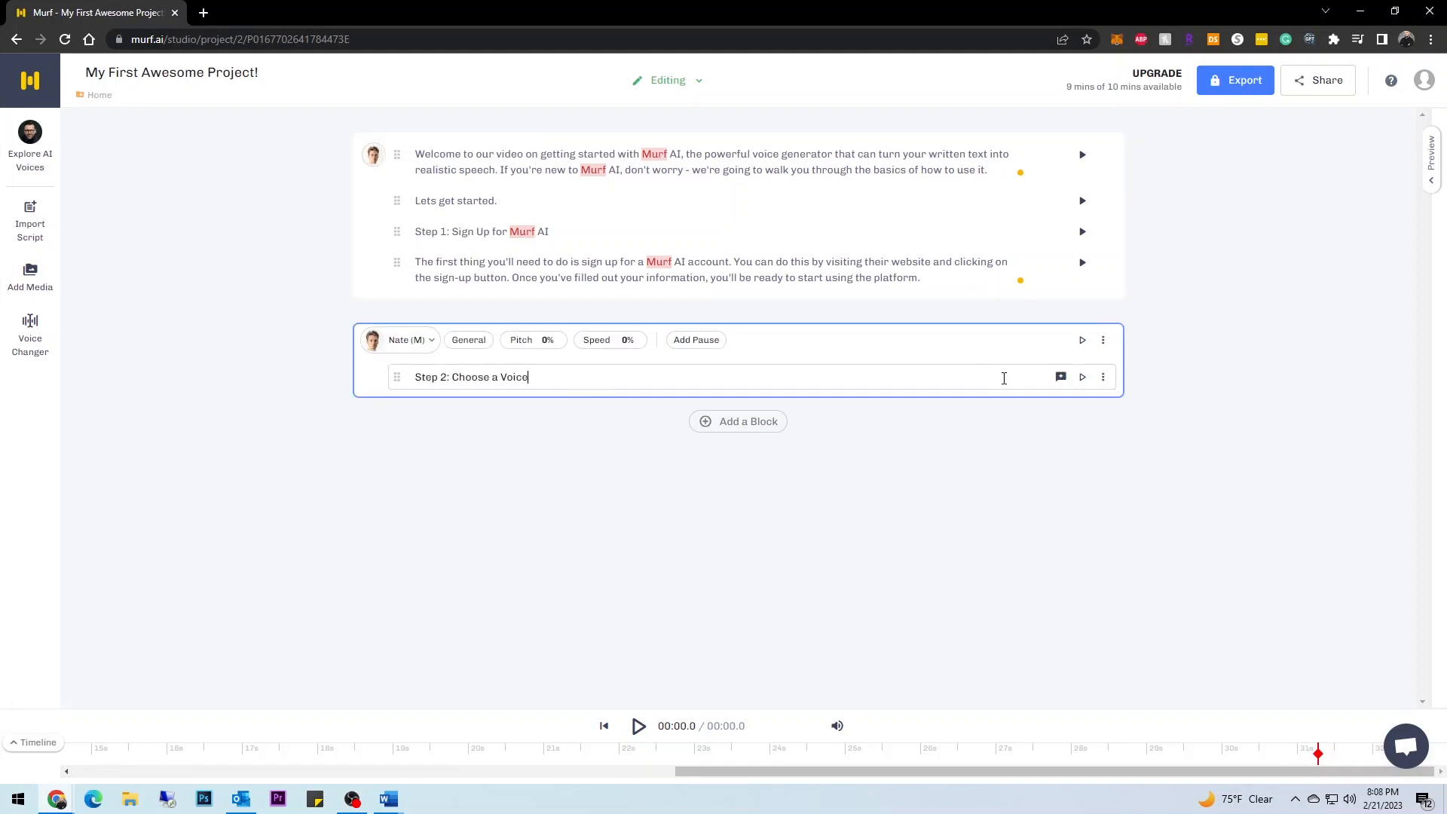
key("Return")
left_click(373, 342)
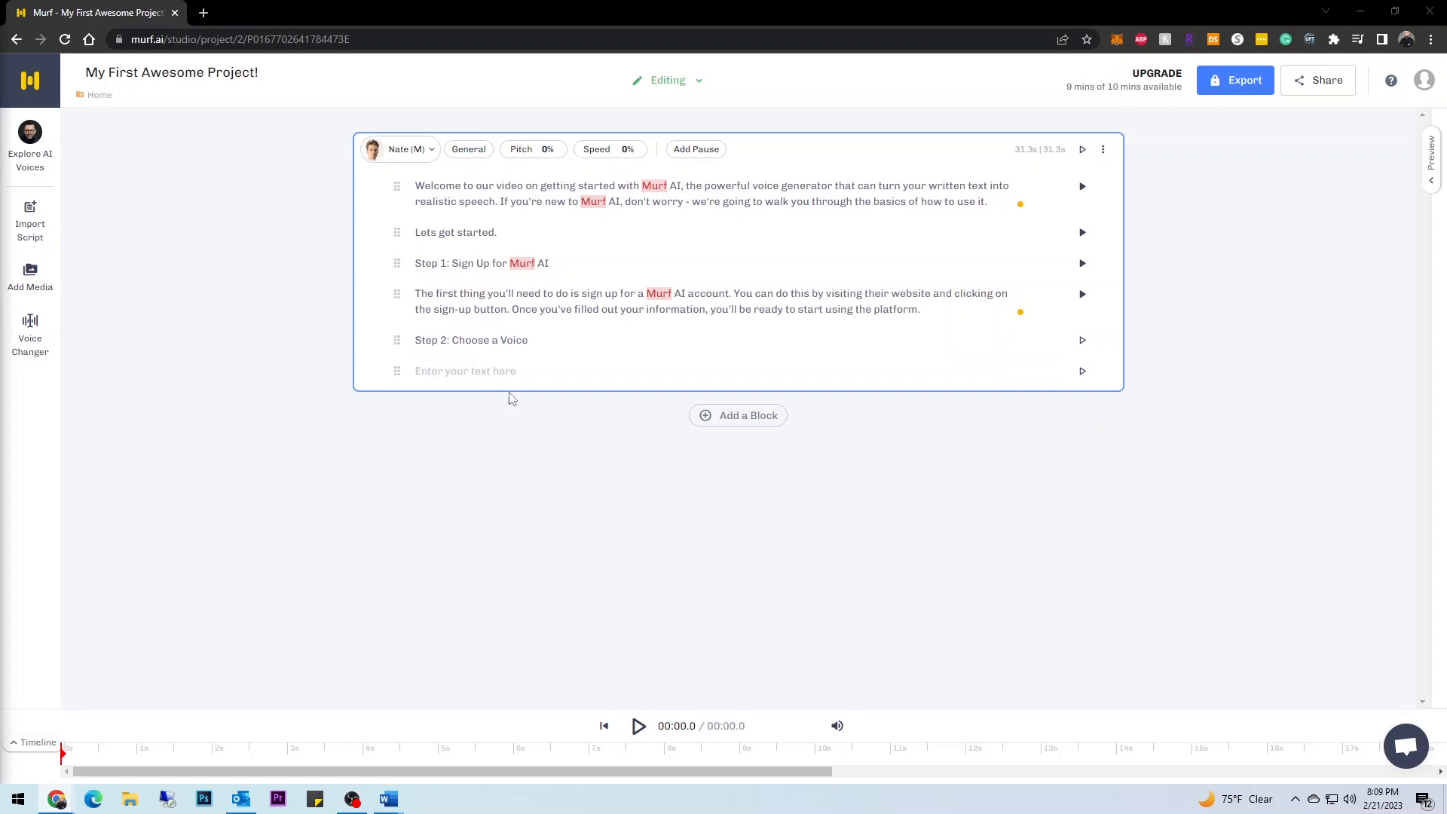
Step: Paste the Step 2 paragraph, Step 3 heading and paragraph, Step 4 text, and Step 5 heading
type("Murf AI has a variety of voices to choose from, so the next step is to select the one you want to use. You can listen to samples of each voice to find the one that best suits your needs.")
key("Return")
type("Step 3: Enter Your Text")
key("Return")
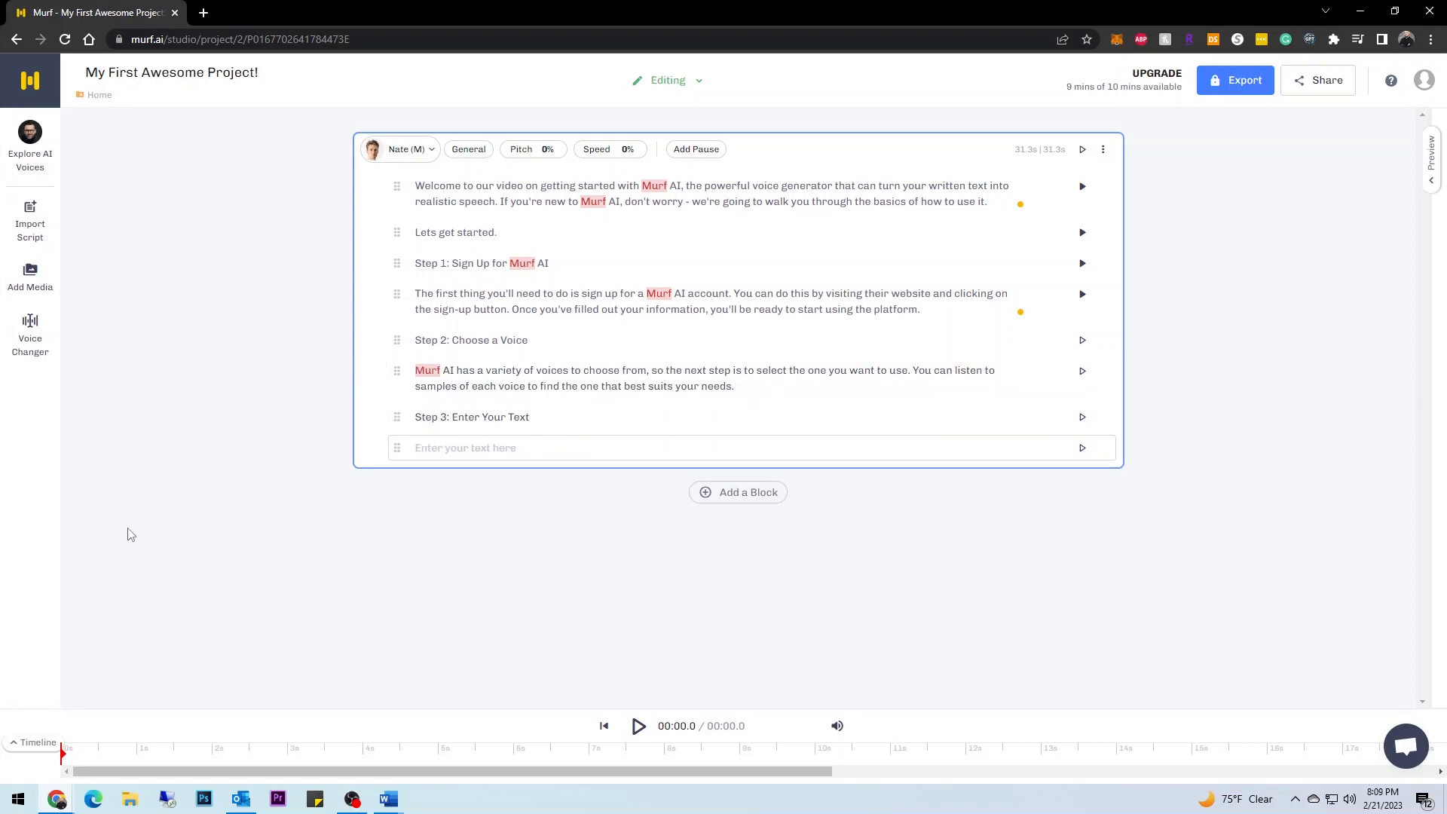
type("Once you've chosen a voice, it's time to enter your text into the Murf AI interface. You can type your text directly into the platform or copy and paste it from another document.")
key("Return")
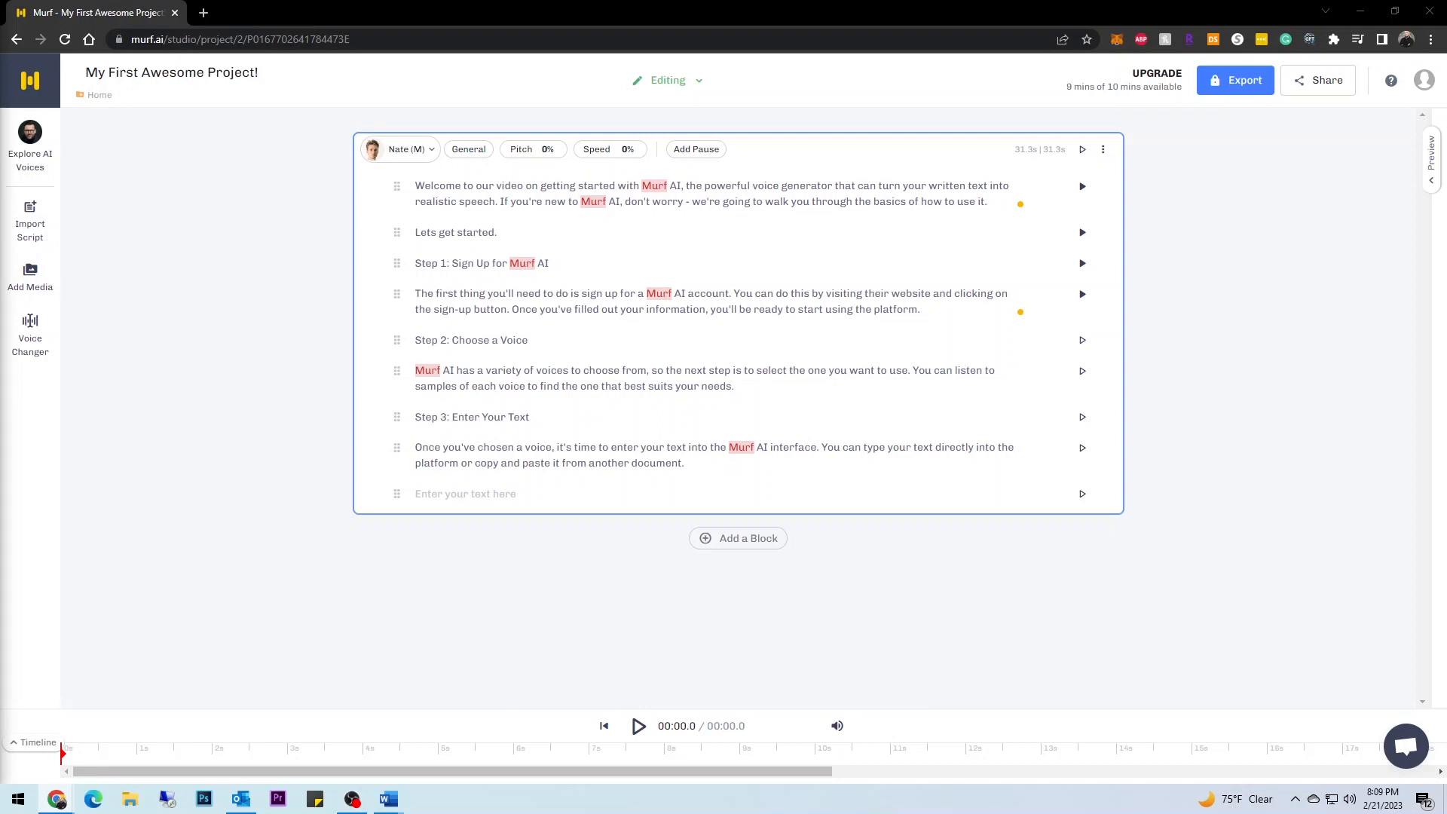
type("Step 4: Customize the Voice Settings Murf AI allows you to customize the speaking rate, pitch, and emotion of your voice. You can adjust these settings to create a voice that sounds natural and engaging.")
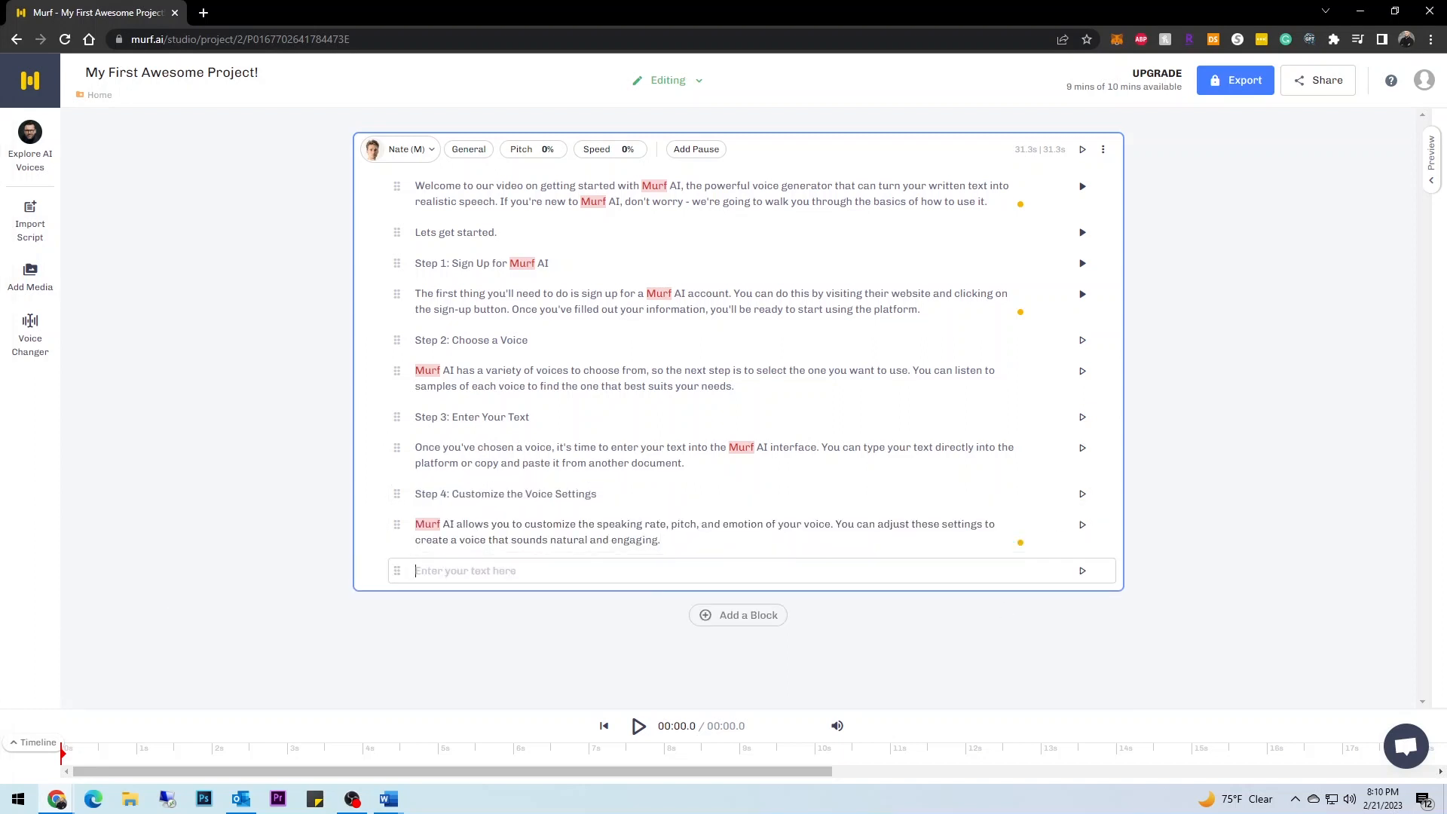
type("Step 5: Generate Your Voiceover")
key("Return")
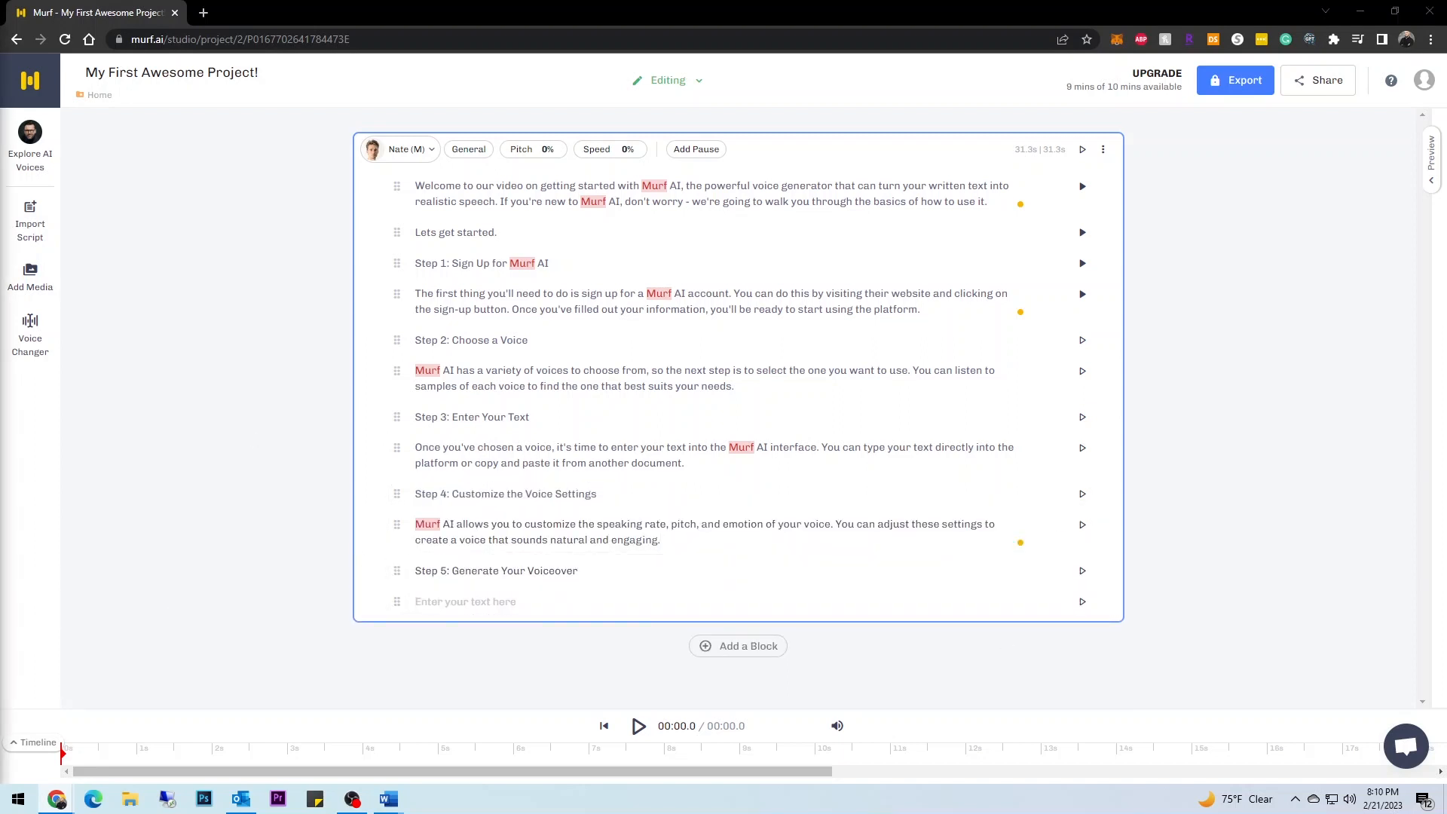
Step: Note in Step 2 the free plan's single-voice and no-download limits and the 19.99 monthly price
type("Since we are using the free version we are only allowed to")
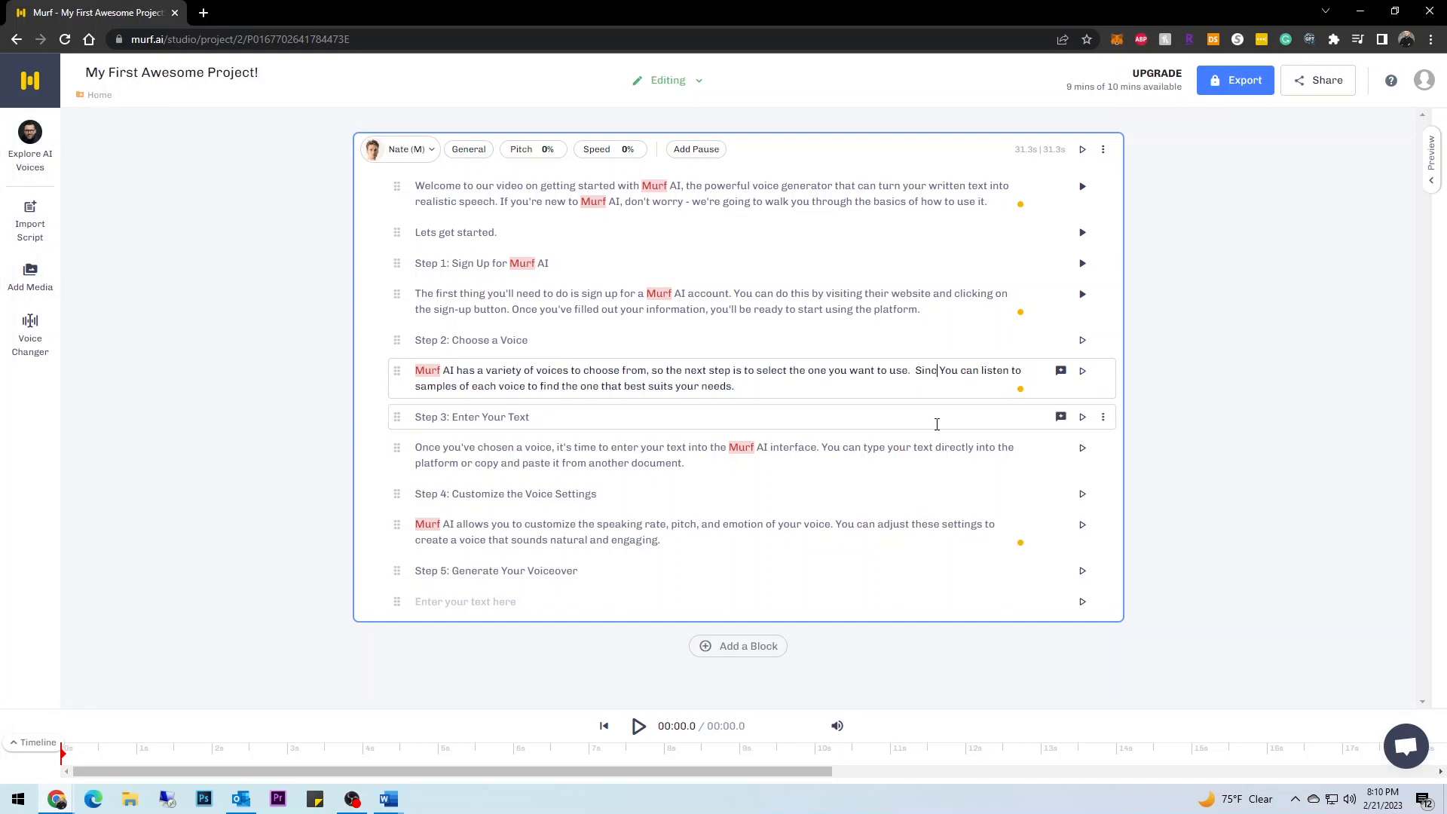
key("BackSpace")
key("BackSpace")
key("BackSpace")
key("BackSpace")
key("BackSpace")
key("BackSpace")
key("BackSpace")
key("BackSpace")
key("BackSpace")
key("BackSpace")
key("BackSpace")
key("BackSpace")
key("BackSpace")
key("BackSpace")
key("BackSpace")
key("BackSpace")
type("limited to the single voice.")
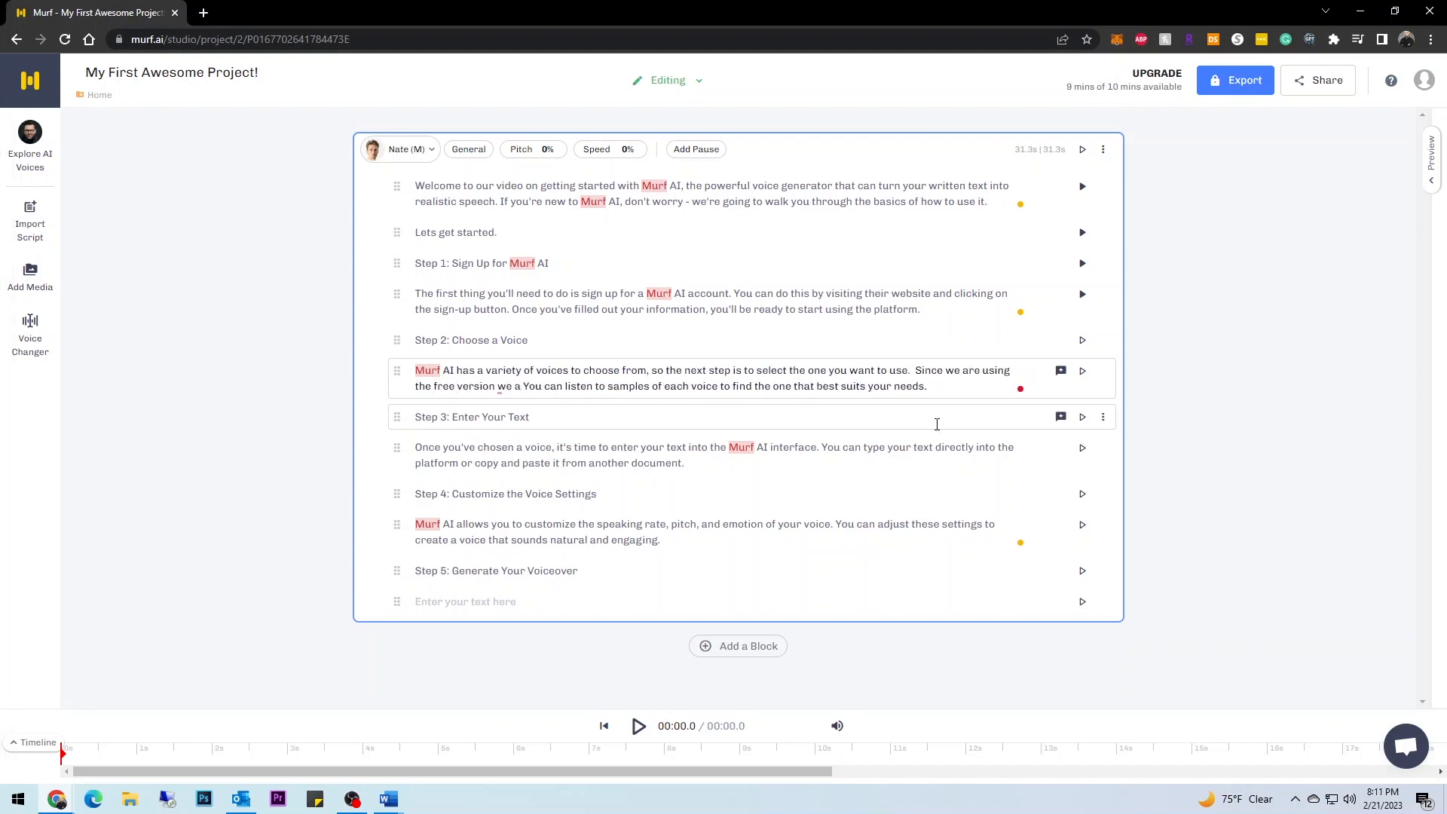
left_click(1218, 80)
left_click(667, 386)
type("Your also limited to ")
type("not being able to download the audio you generate.")
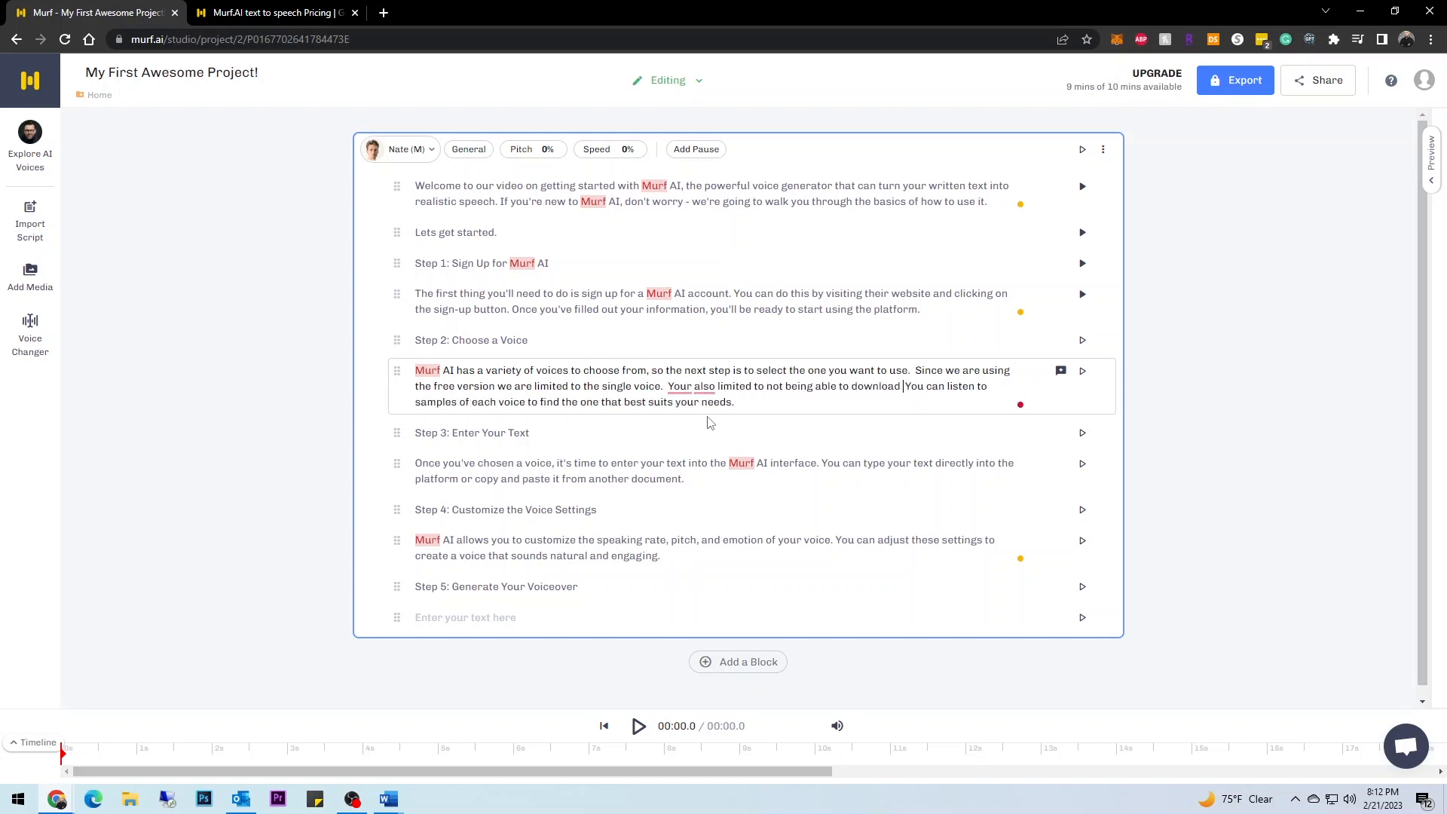
left_click_drag(836, 387, 718, 386)
type("to allowed")
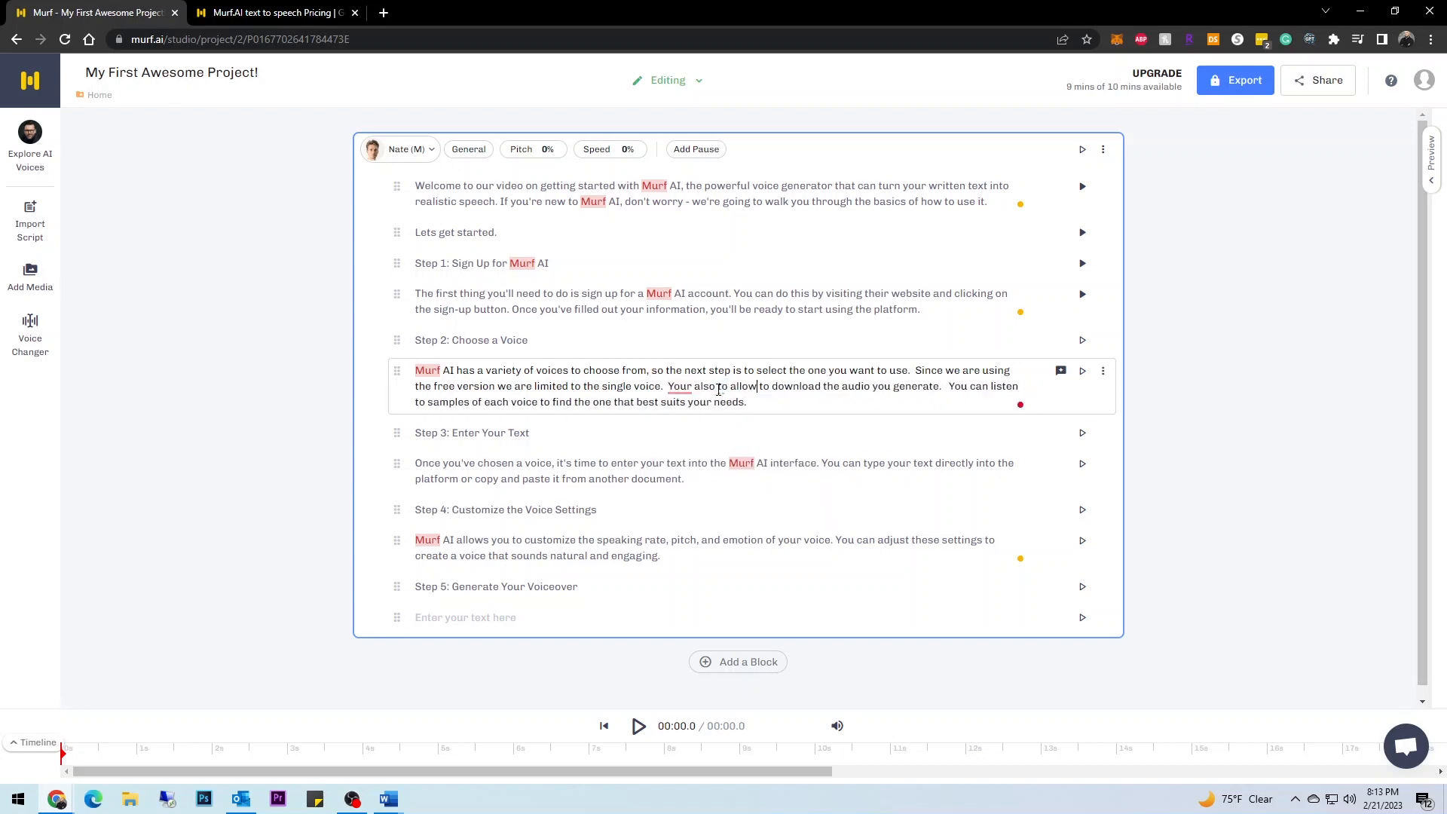
left_click(951, 387)
type("with the free subscription which is a bummer and for the")
type(" 19.99 a month I still have not seen the ")
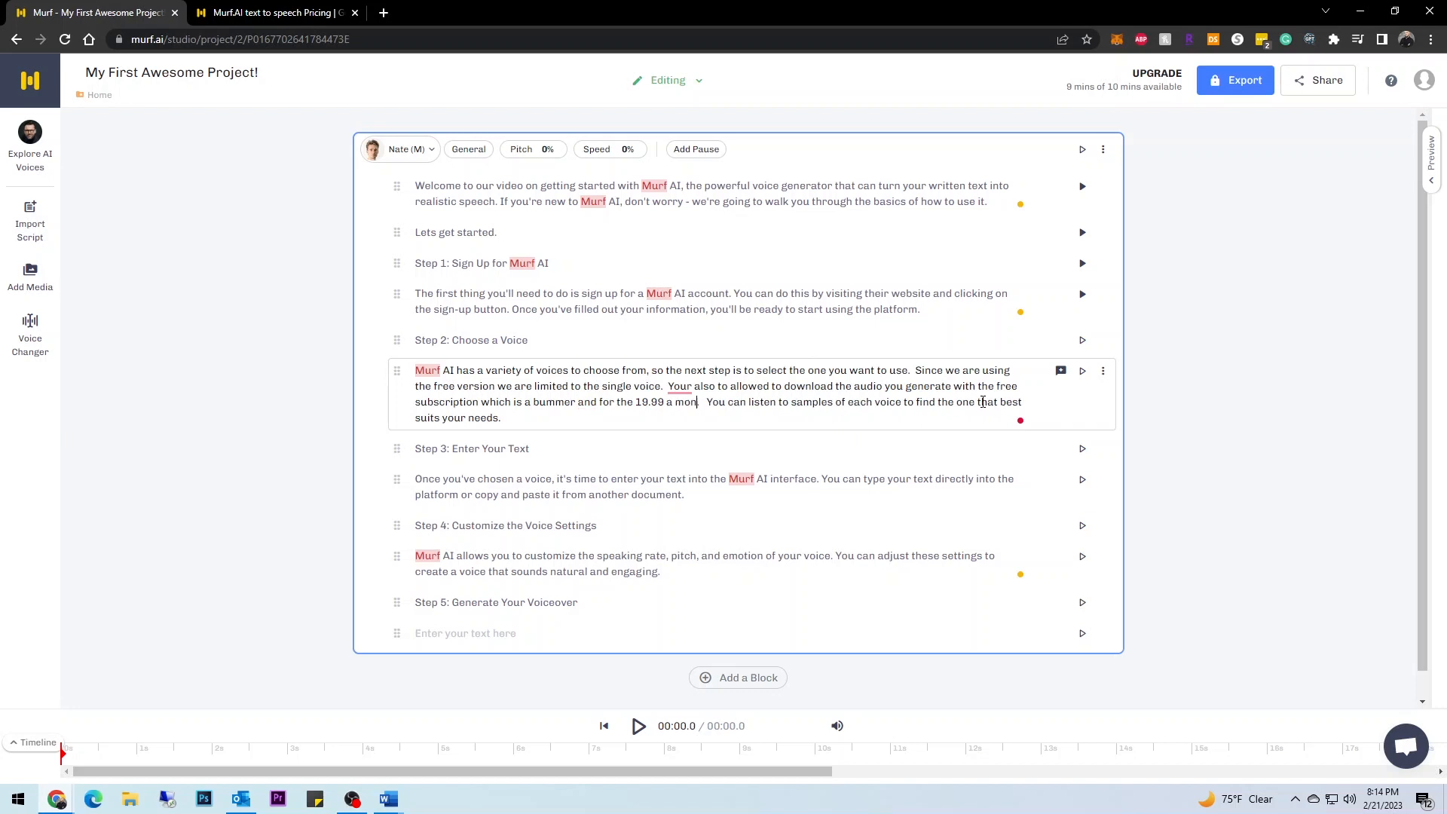
type("real value as of yet")
left_click(694, 430)
left_click(742, 430)
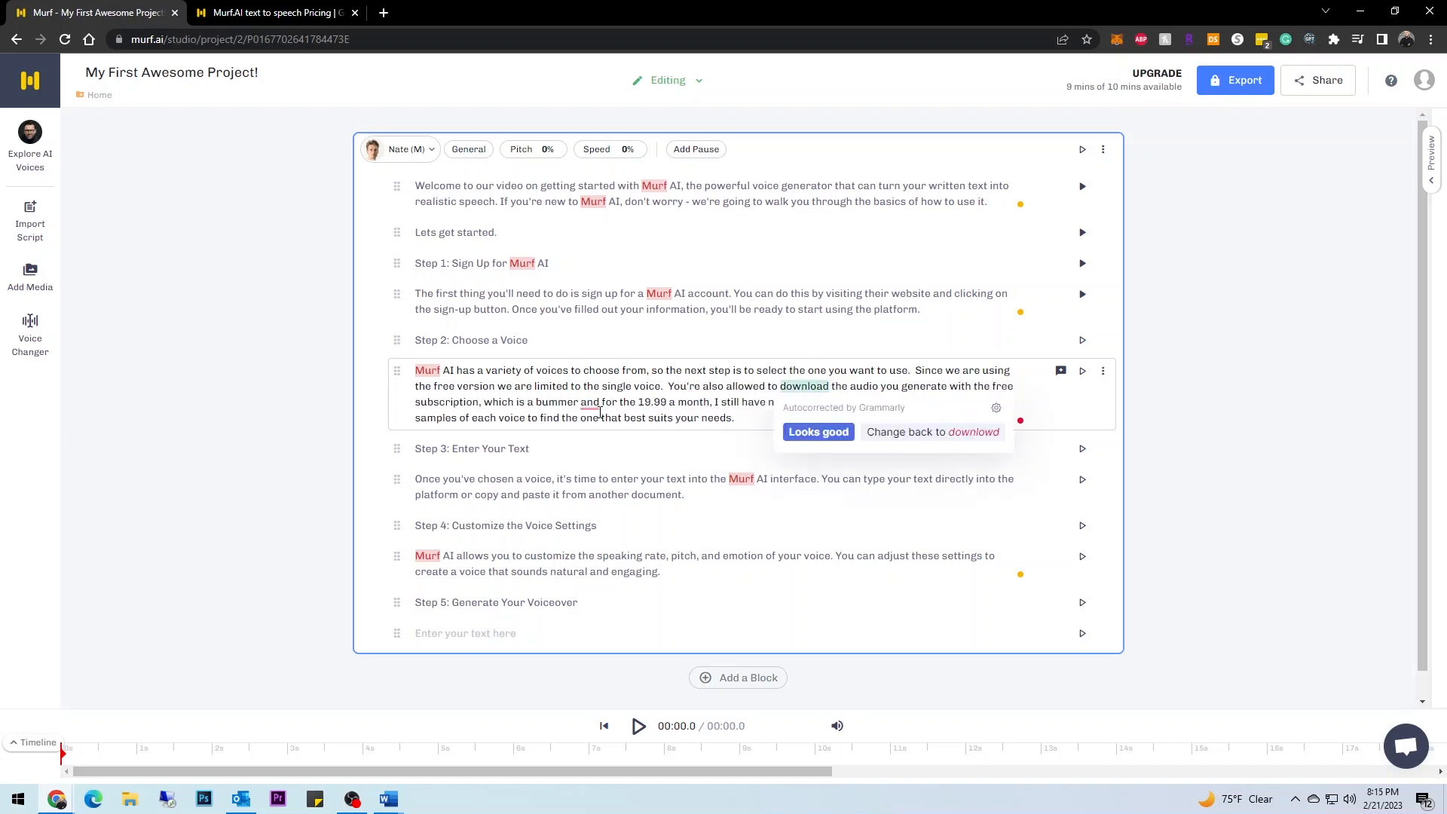
Step: Append 'This video was also created using Murf AI for 99% of the audio…' to the intro
left_click(992, 212)
type("This video was created using murf for 99% of the audio")
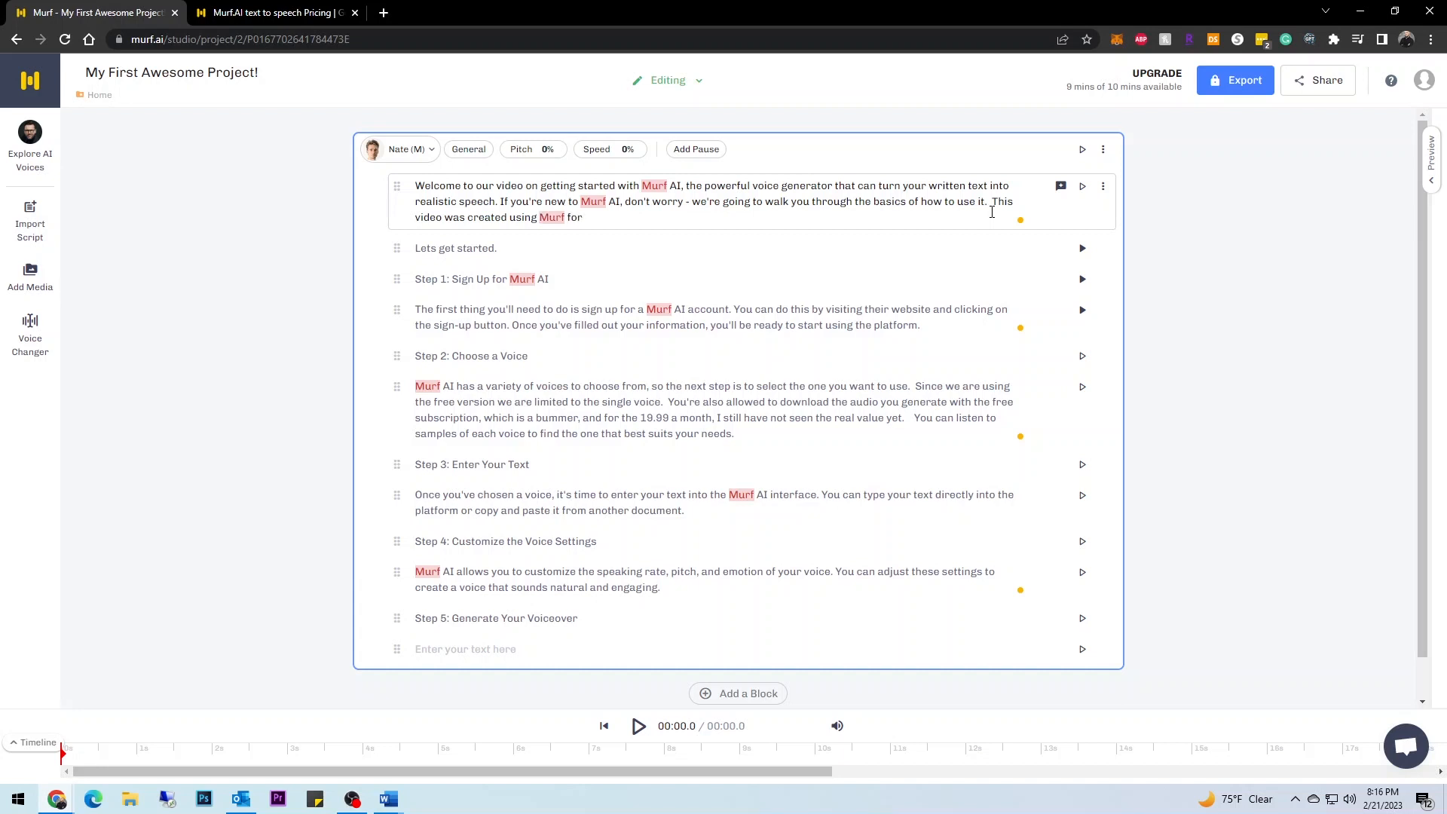
left_click(468, 218)
type("also")
left_click(589, 218)
type("AI")
left_click(717, 218)
type("to see how I like it.  I don't get paid for these videos so I wlways sign up for the trials and free versions to see if the project is even worth it or not.  So if I end up liking how this works out I will purchase the paid su")
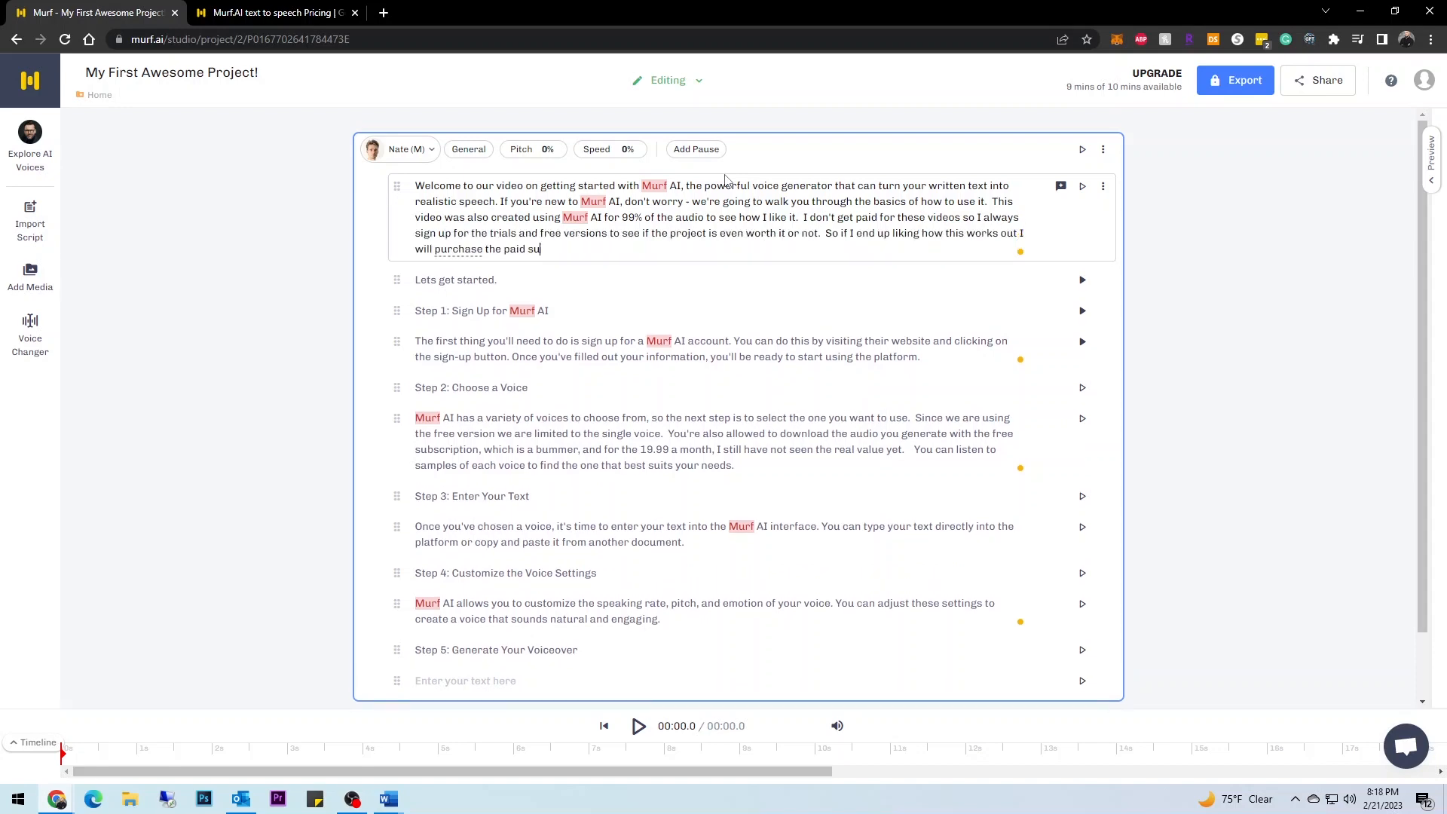
type("bscription for future videos.")
Step: Try the Emphasis editor on the intro and 'Lets get started.' lines, then cancel it
left_click(1061, 186)
left_click_drag(475, 534, 919, 534)
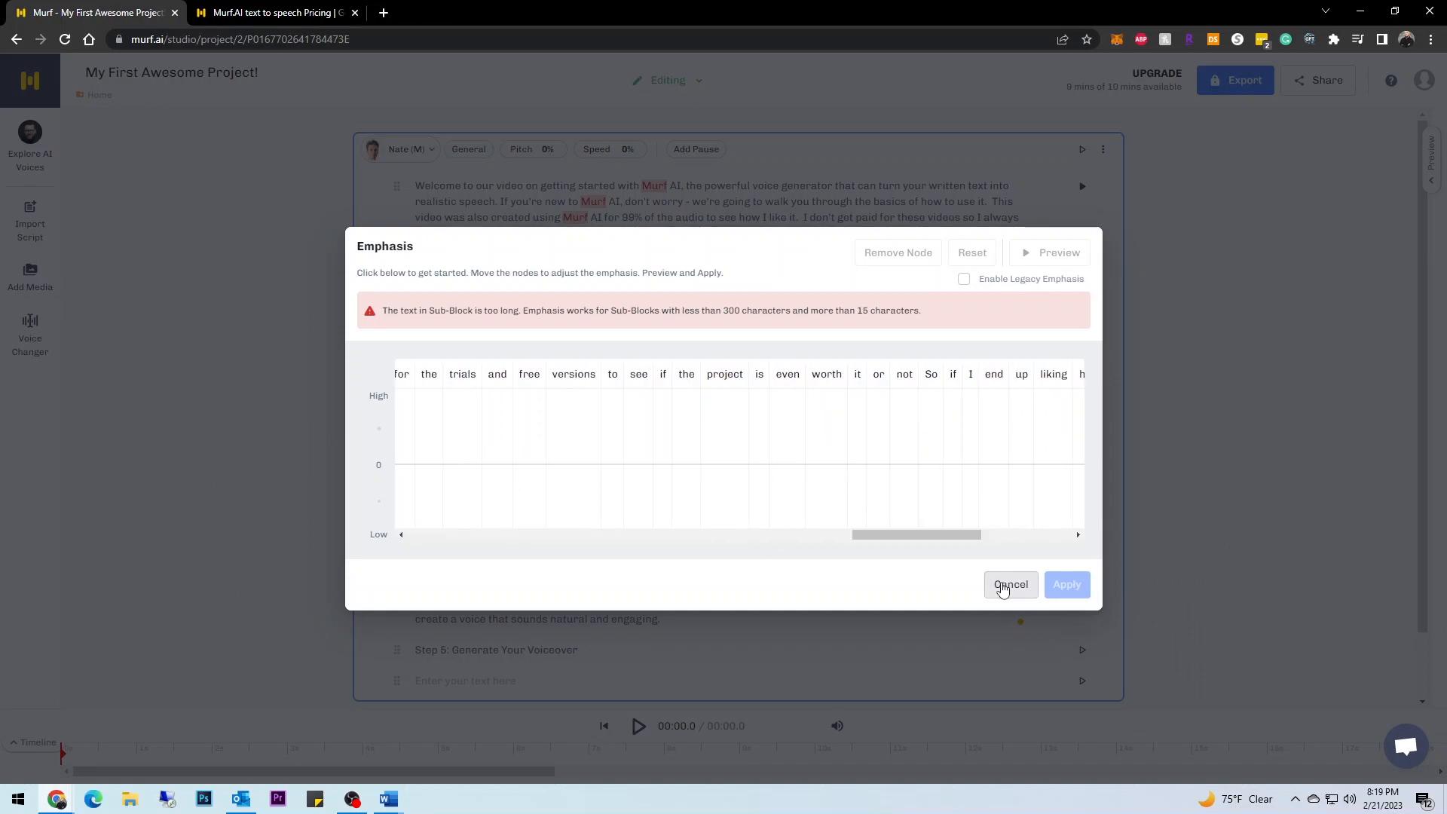
left_click(1004, 588)
scroll(989, 237, "down", 1)
left_click(1061, 205)
left_click(504, 376)
left_click(972, 375)
left_click(1048, 275)
left_click(717, 381)
left_click(1048, 274)
left_click(1010, 564)
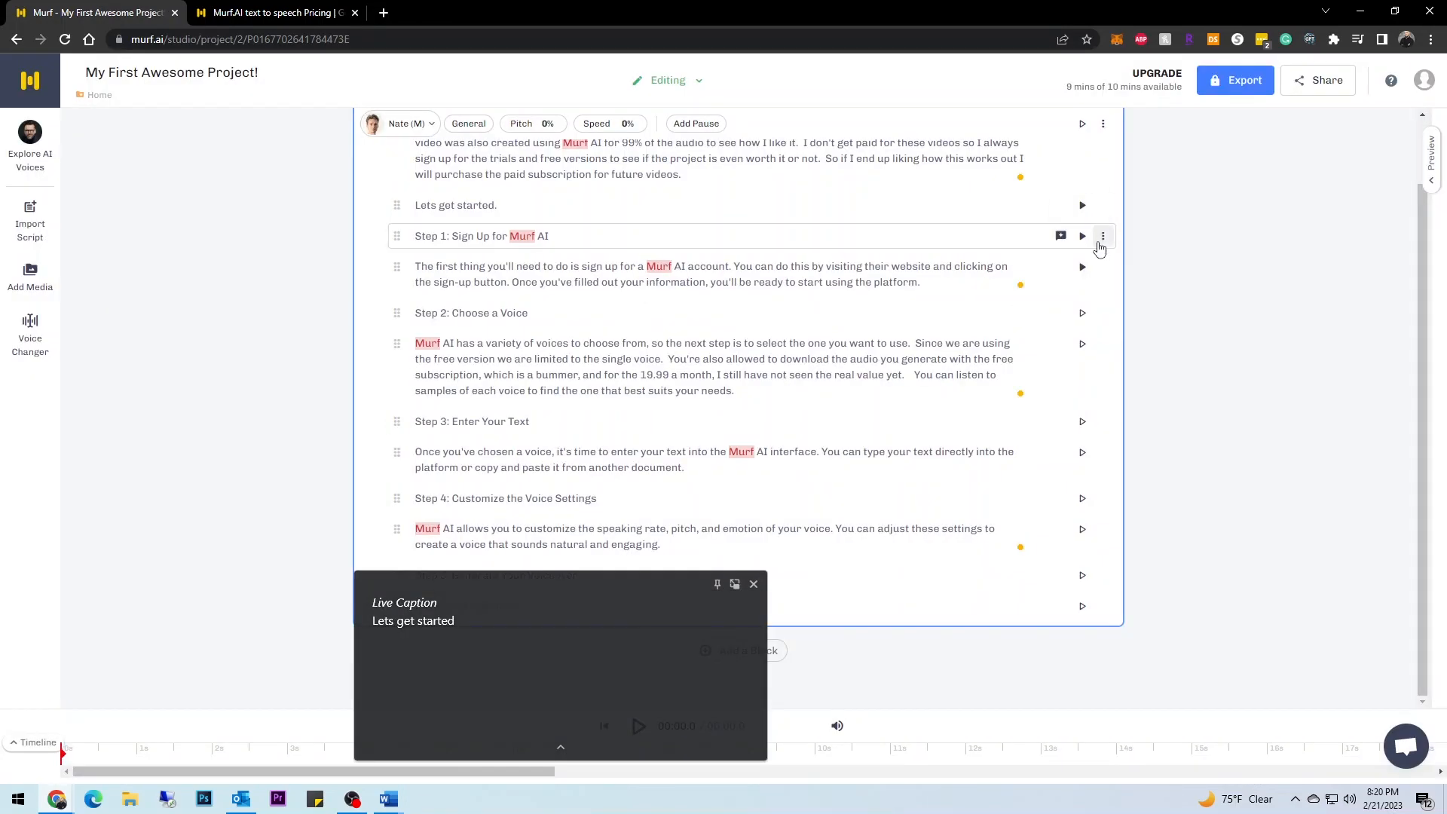
left_click(754, 391)
Step: Add the Chat GPT and copy-and-paste sentences to Step 3, and paste the Step 5 explanation
left_click(721, 468)
type("I am using Chat GPT for the Scr")
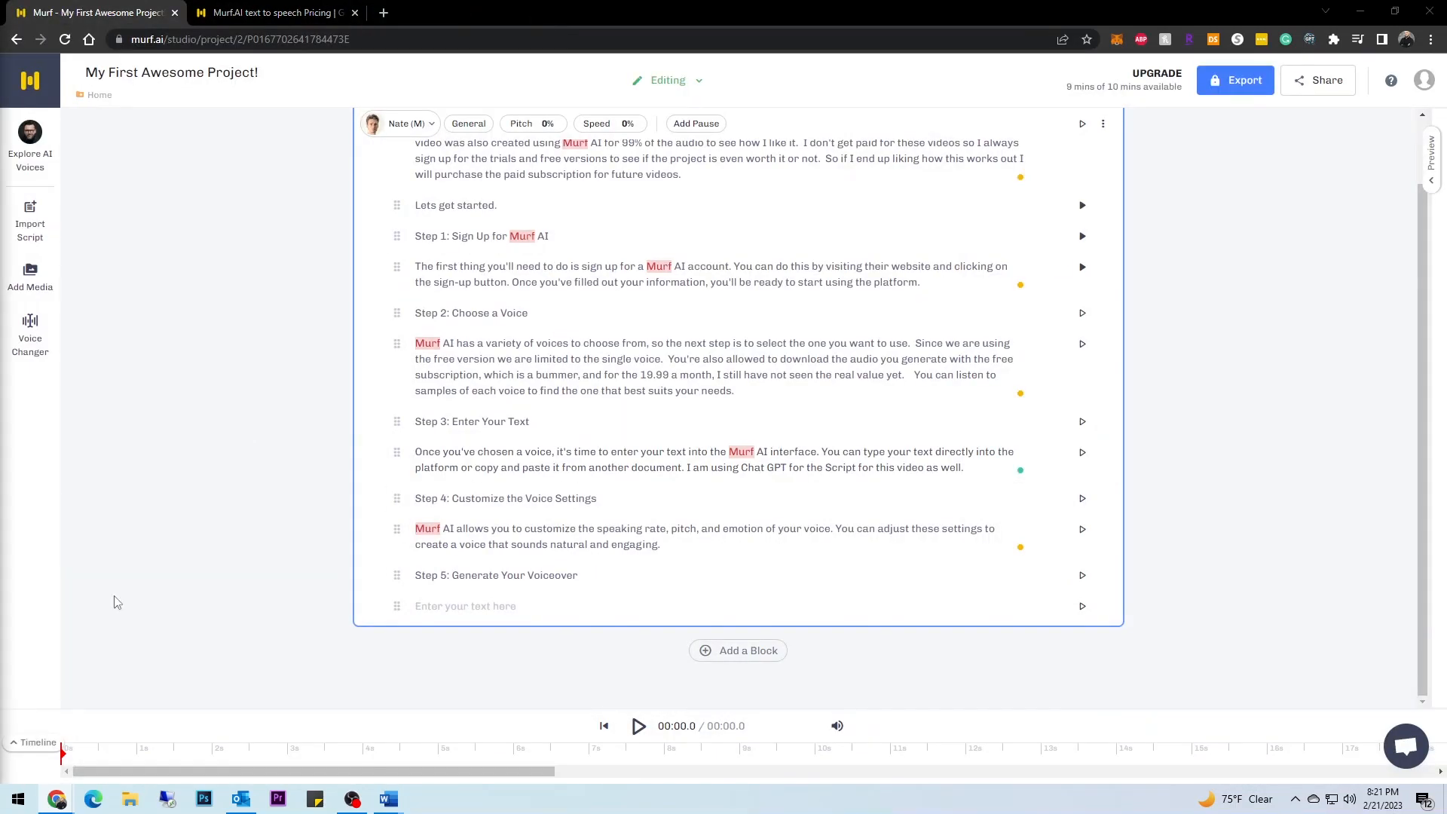
left_click(644, 612)
type("When you're happy with your settings, simply click the \"Generate Voiceover\" button to create your voiceover. Murf AI will use artificial intelligence to generate realistic speech from your text.")
type("Step 6: Download and Use Your Voiceover Once your voiceover is generated, you can download it in a variety of formats and use it in your content. Murf AI makes it easy to create high-quality voiceovers for podcasts, videos, and more.")
type("And that's it! With these simple steps, you can start using Murf AI to create high-quality voiceovers for your content. Thanks for watching, and be sure to check out our other videos for more tips and tricks on using Murf AI.")
left_click(995, 421)
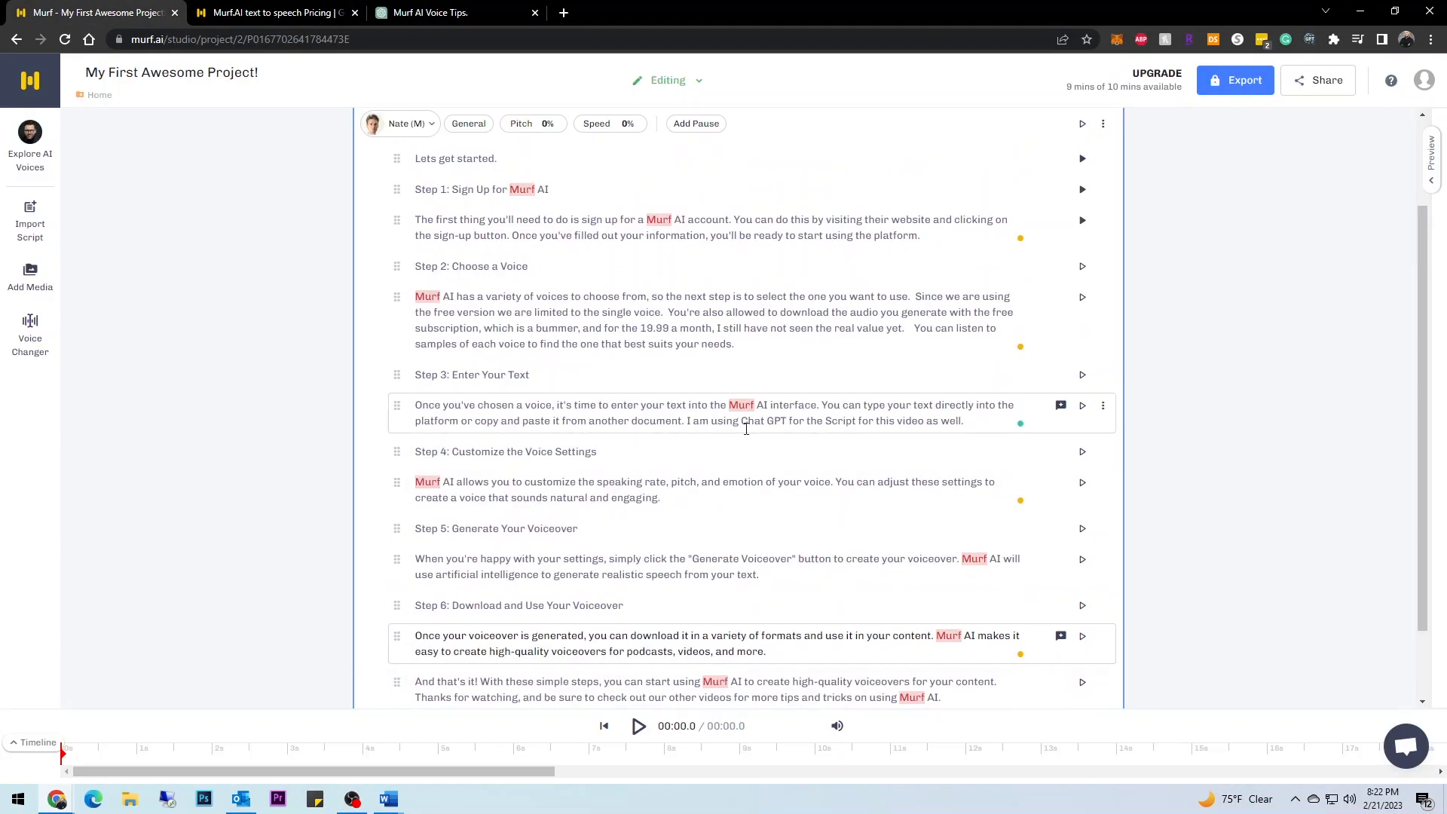
type("Simply copy and paste your generated text into Murf AI and that's it.")
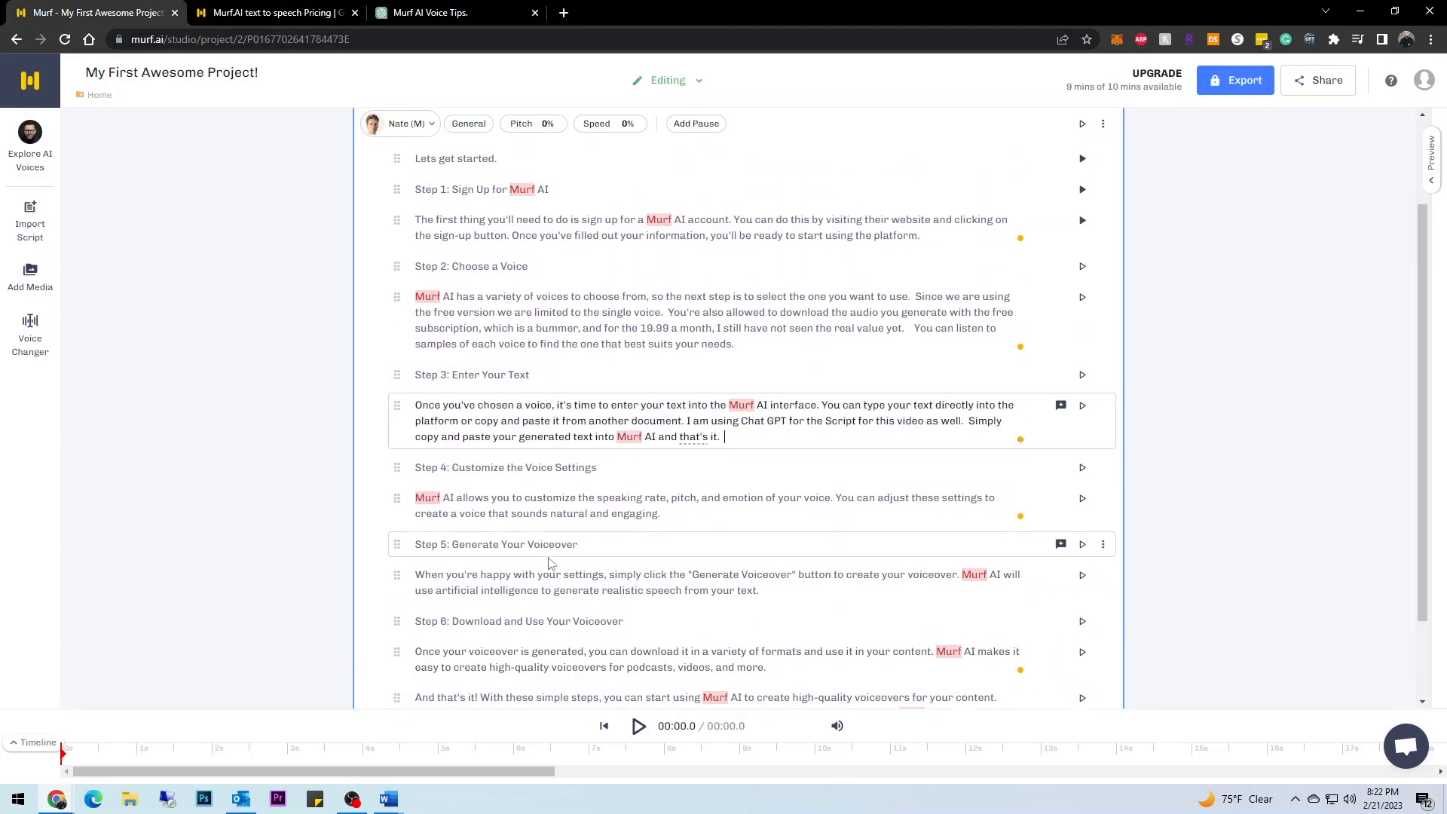
scroll(967, 421, "down", 1)
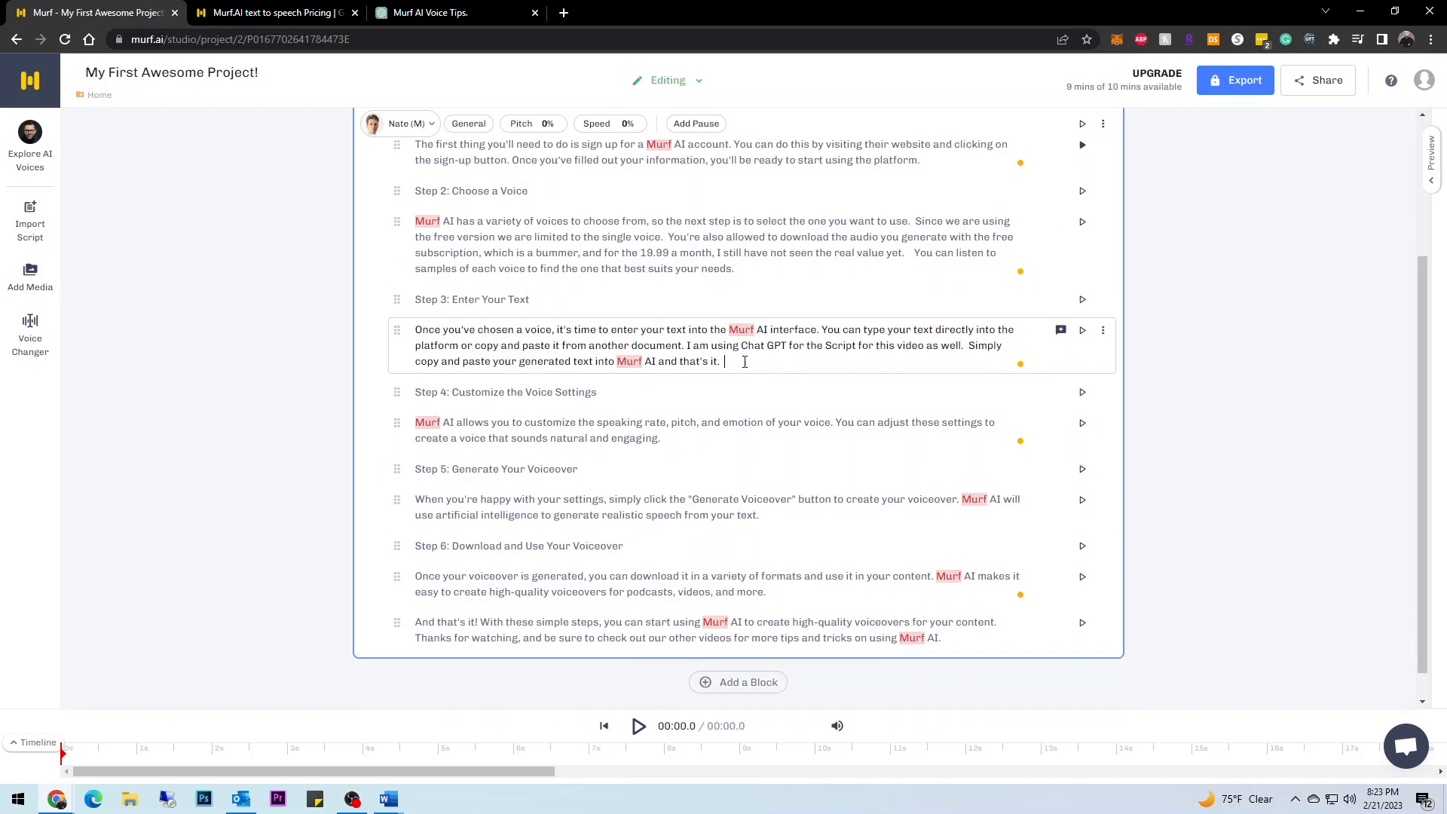
scroll(863, 474, "up", 3)
Step: Insert an extra-weak pause into the Step 4 text and set the speaking style to Friendly
left_click(696, 149)
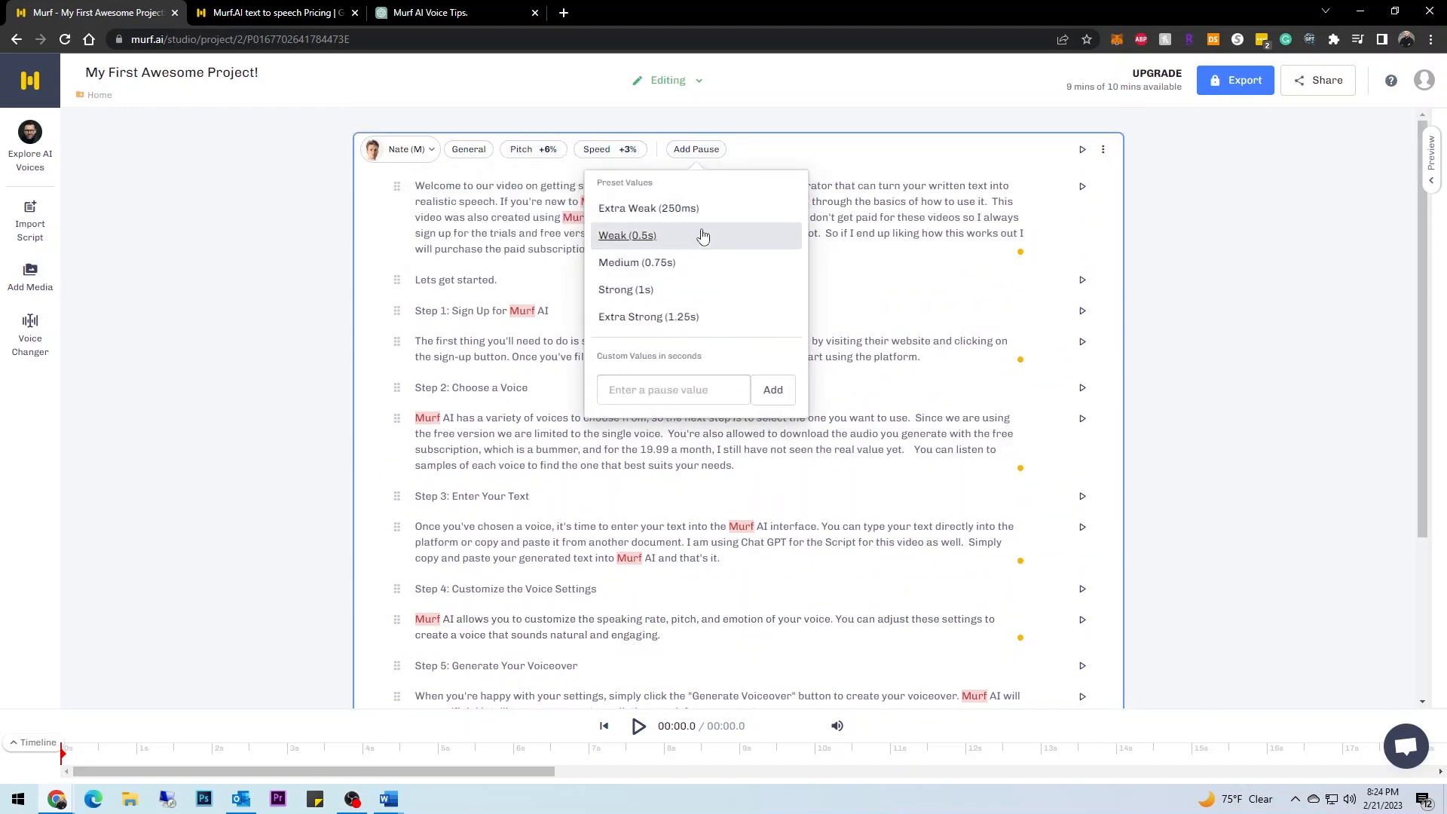
left_click(703, 237)
left_click(469, 150)
scroll(481, 292, "down", 2)
left_click(473, 380)
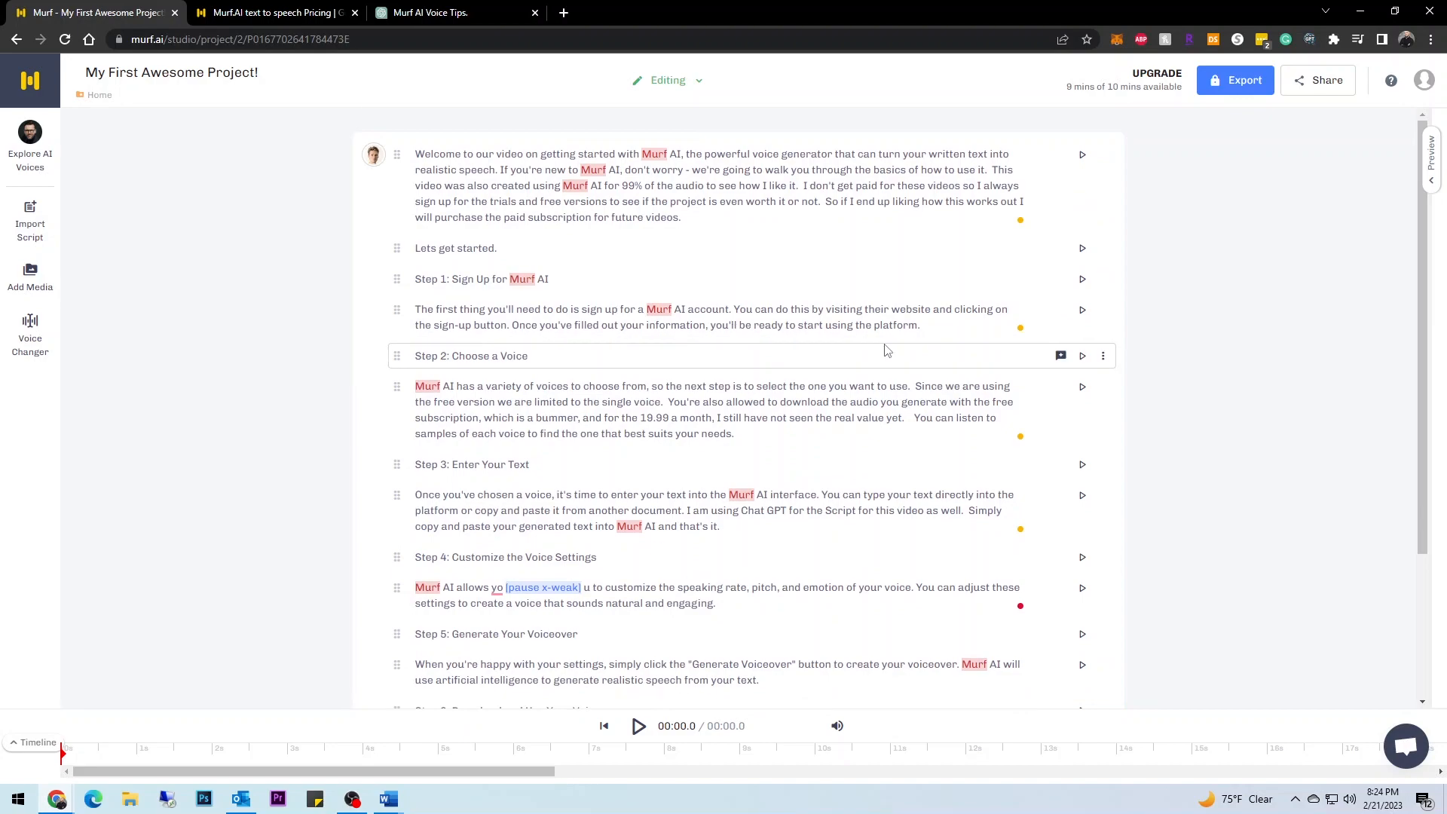
Step: Play the block's voiceover, then preview the Ava, Ethan and other voices
left_click(1083, 149)
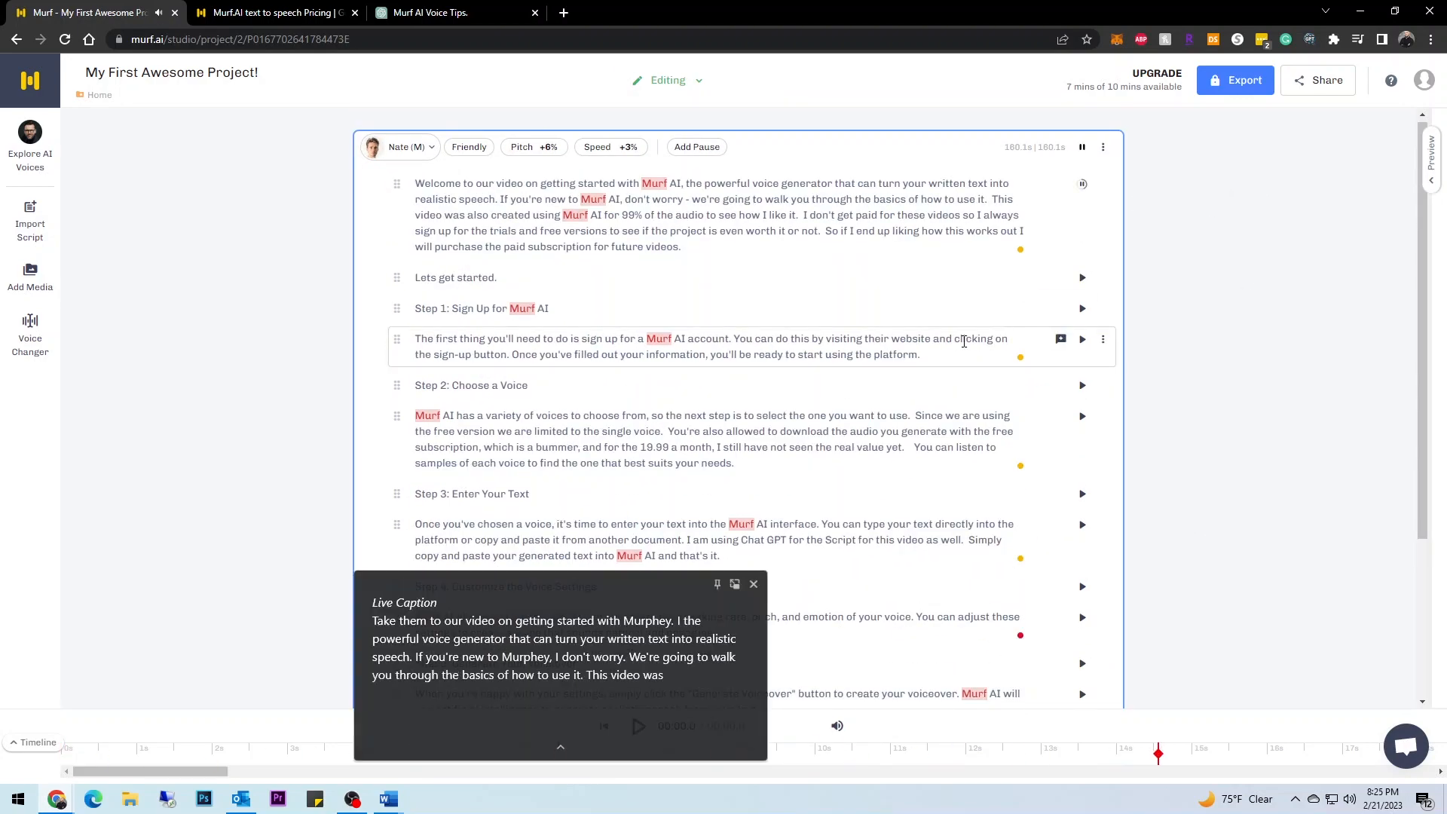
left_click(1103, 147)
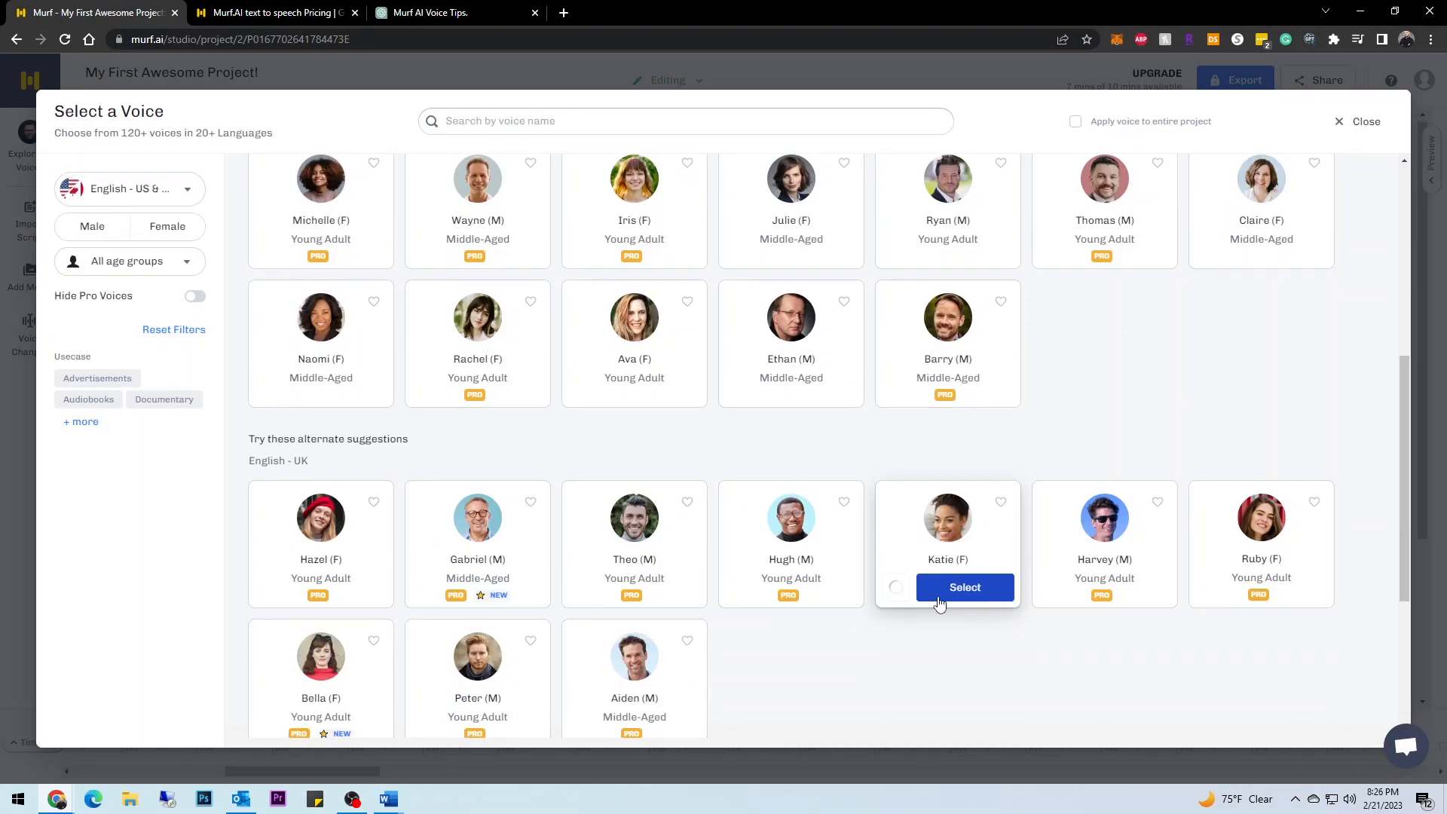
scroll(939, 603, "up", 1)
scroll(636, 435, "down", 3)
left_click(584, 285)
left_click(754, 586)
scroll(849, 591, "up", 3)
scroll(829, 591, "up", 2)
left_click(739, 661)
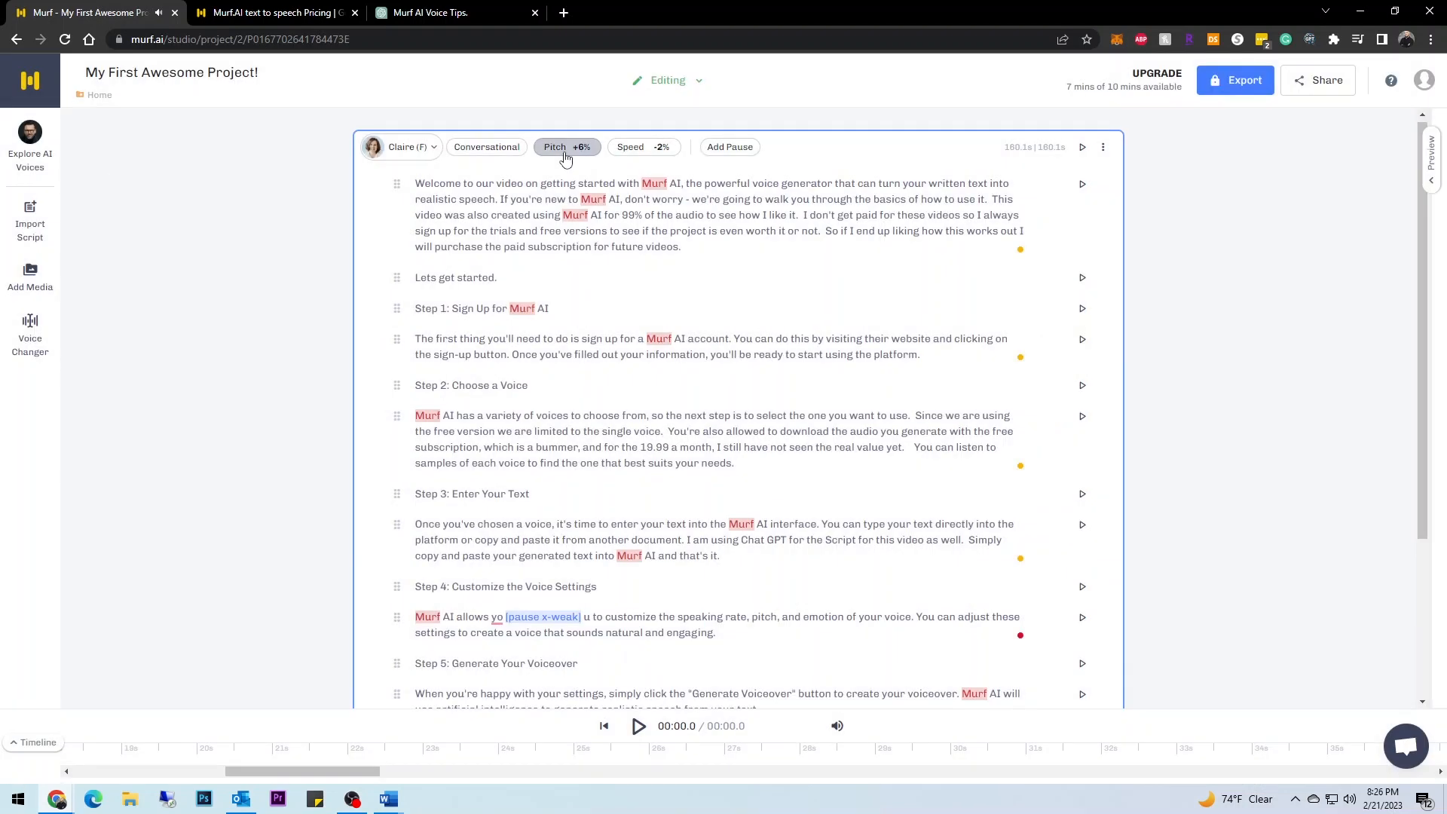
scroll(782, 477, "down", 3)
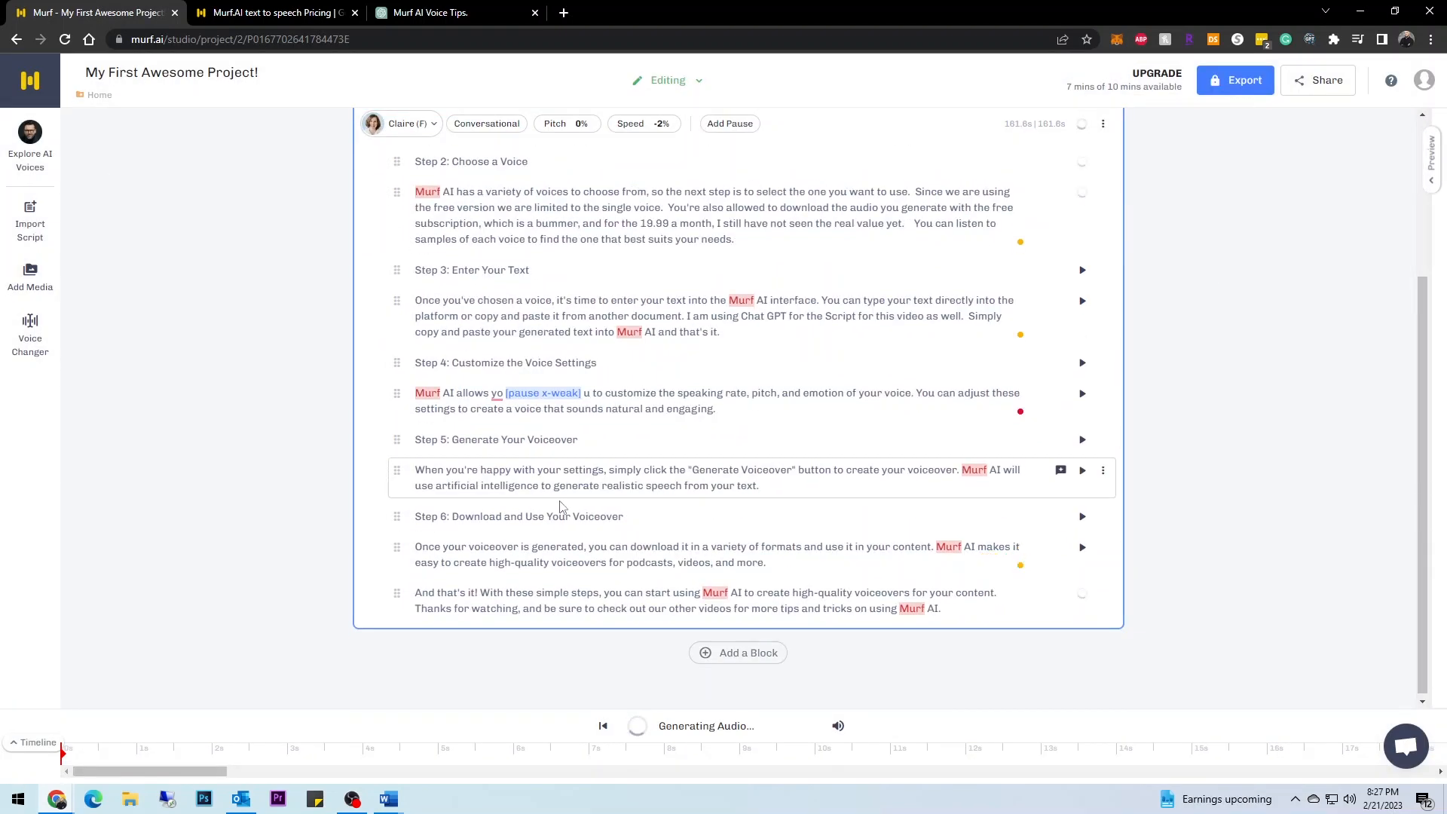
scroll(804, 582, "up", 3)
Step: Change 'the single voice' to 'only a few voices' and delete the free-plan downloads sentence
left_click_drag(660, 435, 584, 436)
type("only a few voices")
left_click_drag(913, 450, 676, 434)
key("BackSpace")
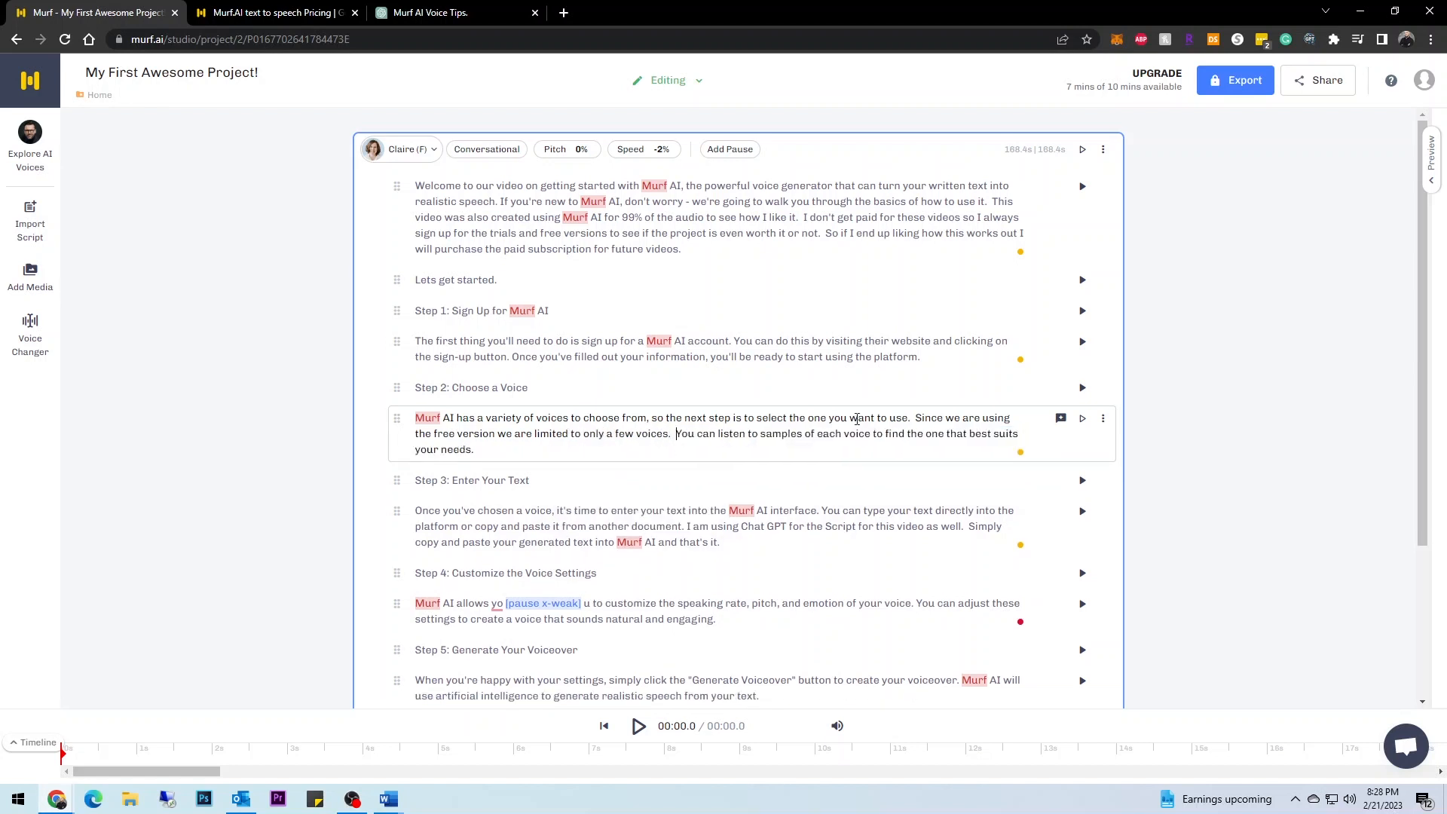
Step: Add headings 'Step 2: Select your Profesion' and 'Step 3: Create your first project' with 'Give your project a name you will remember.'
left_click(556, 385)
key("Home")
key("Return")
key("Up")
type("Step 2: Select your Profesion")
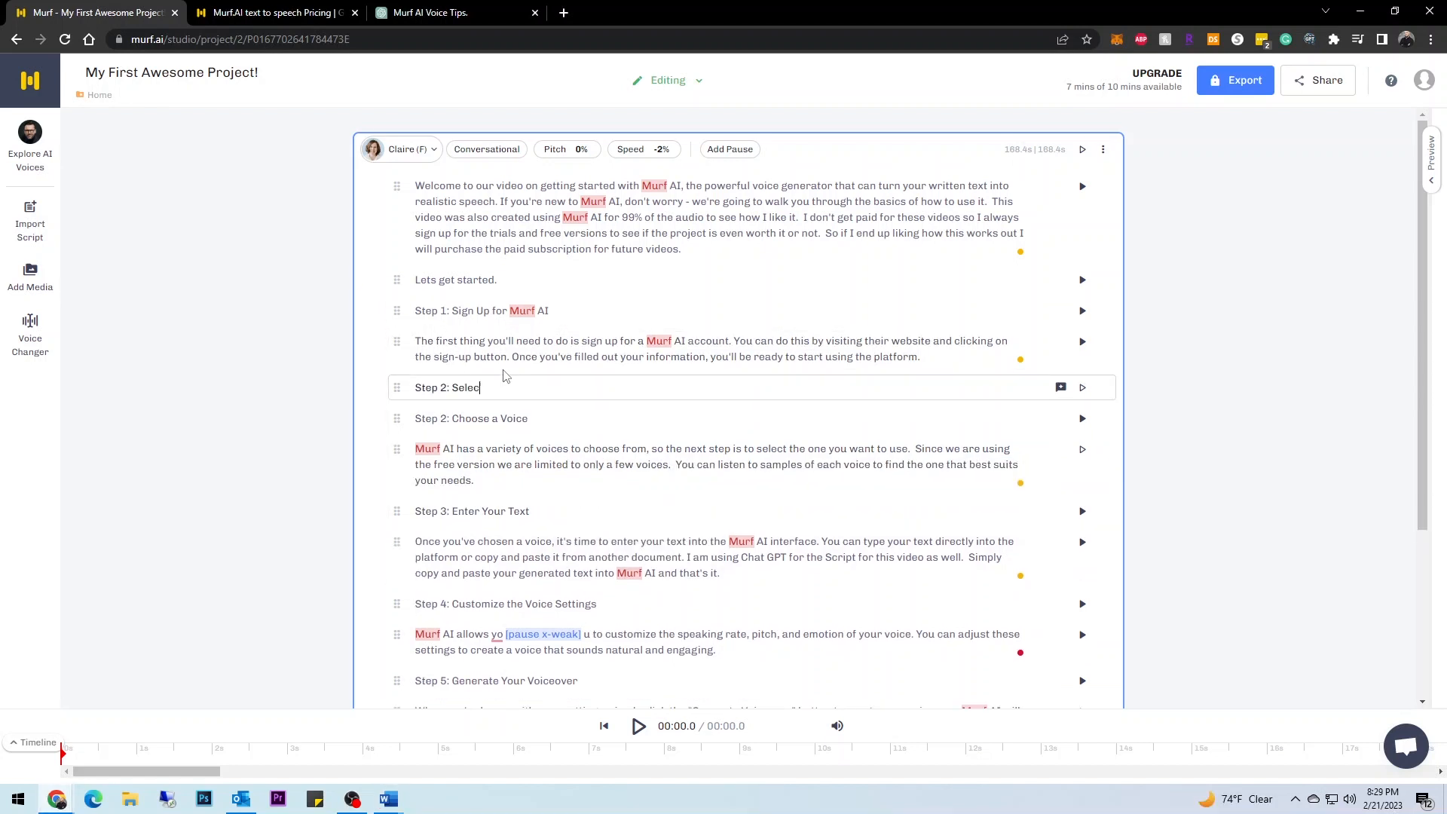
key("Return")
type("Step 3: Create your first project")
key("Return")
type("Give your project a name you will remember.")
Step: Add 'In what line of work are you intending to use' under Step 2 and delete the stray pause tag
left_click(612, 407)
key("Home")
key("Return")
key("Up")
type("How")
key("BackSpace")
key("BackSpace")
key("BackSpace")
type("In what line of work are you intending to use")
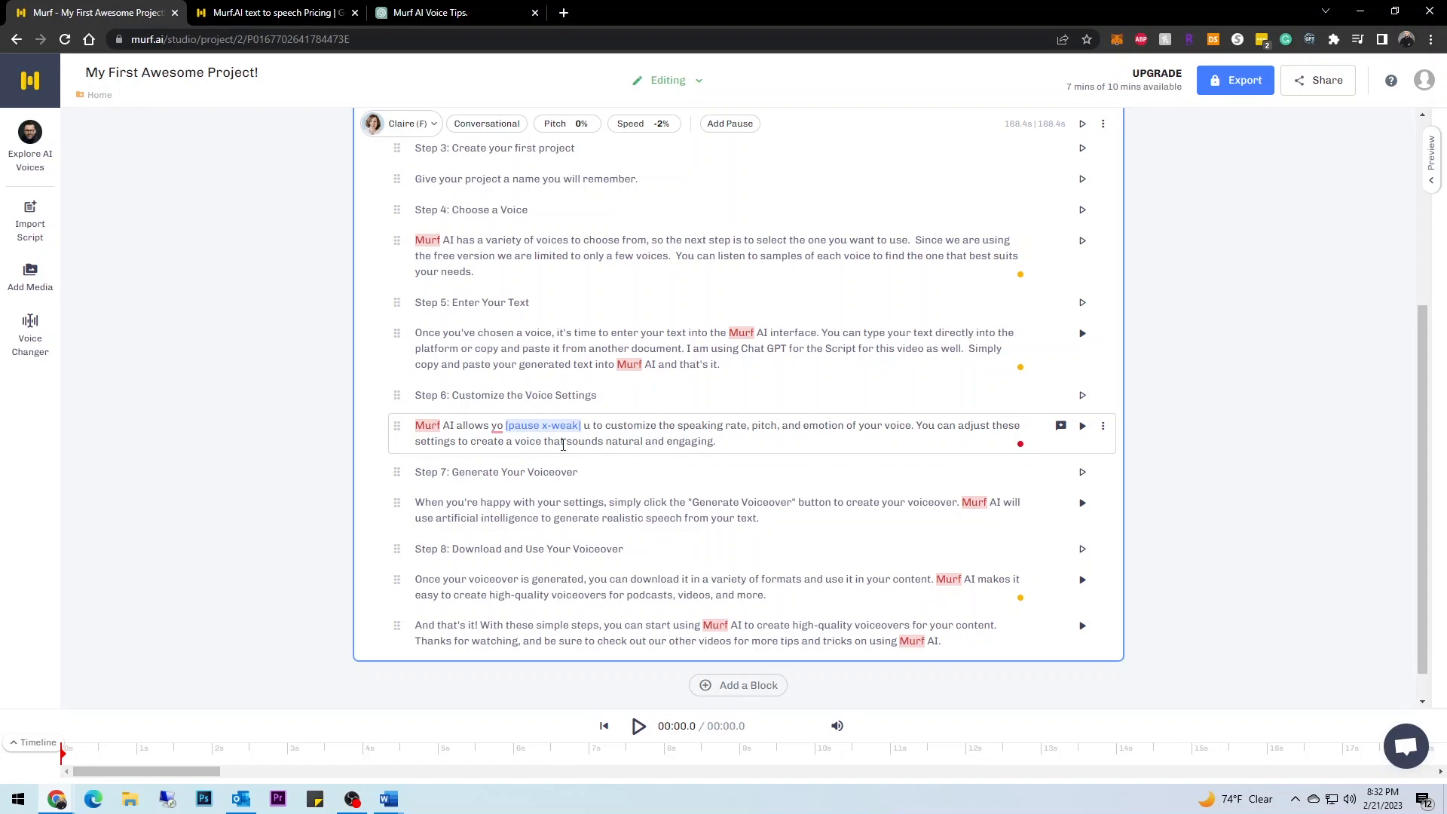
left_click(582, 427)
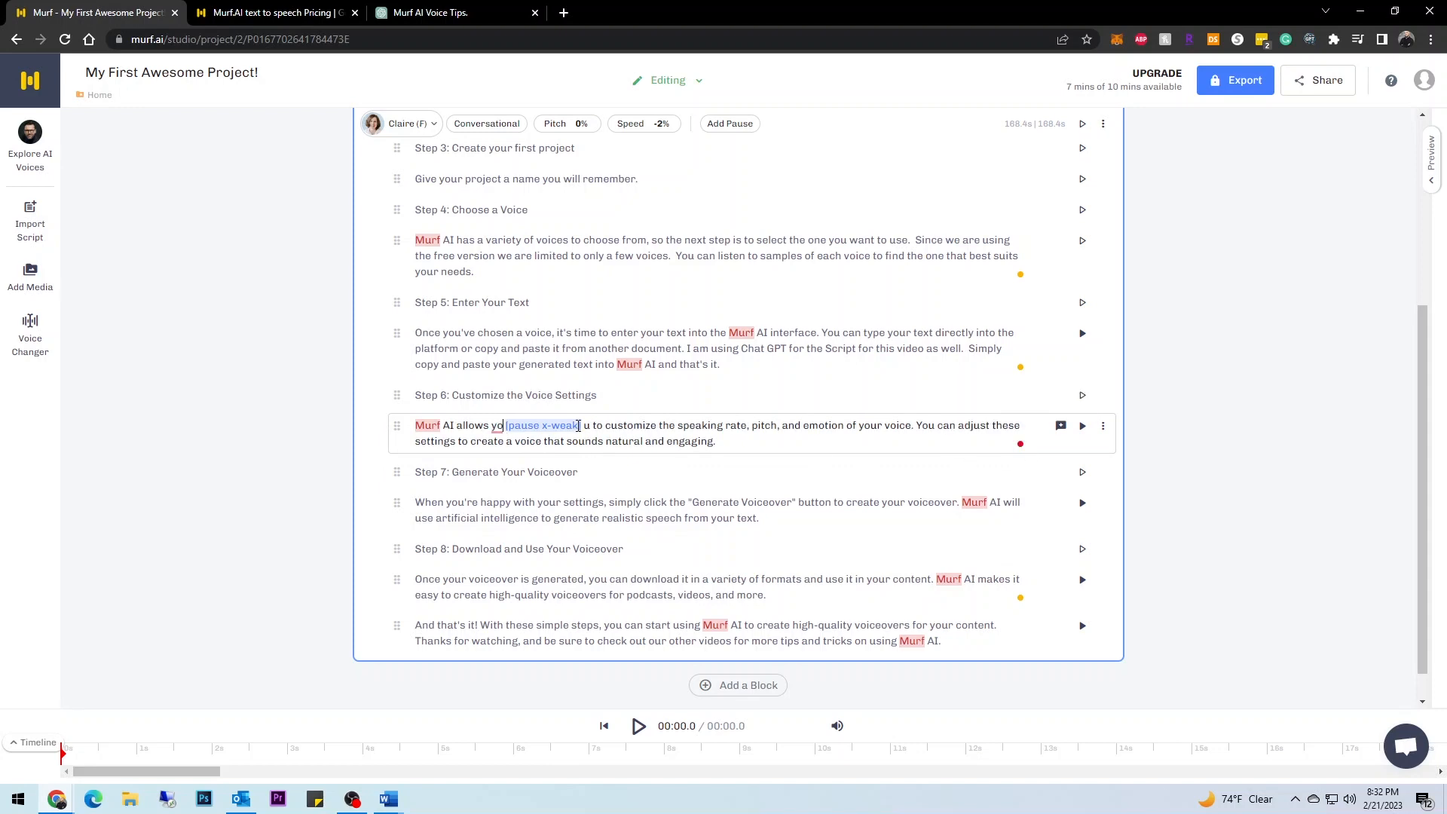
key("BackSpace")
key("BackSpace")
key("BackSpace")
Step: Capitalise 'Getting' in the intro and put an opening quote mark before it
scroll(636, 456, "up", 2)
left_click(487, 124)
scroll(532, 303, "up", 2)
left_click(465, 201)
scroll(753, 502, "down", 5)
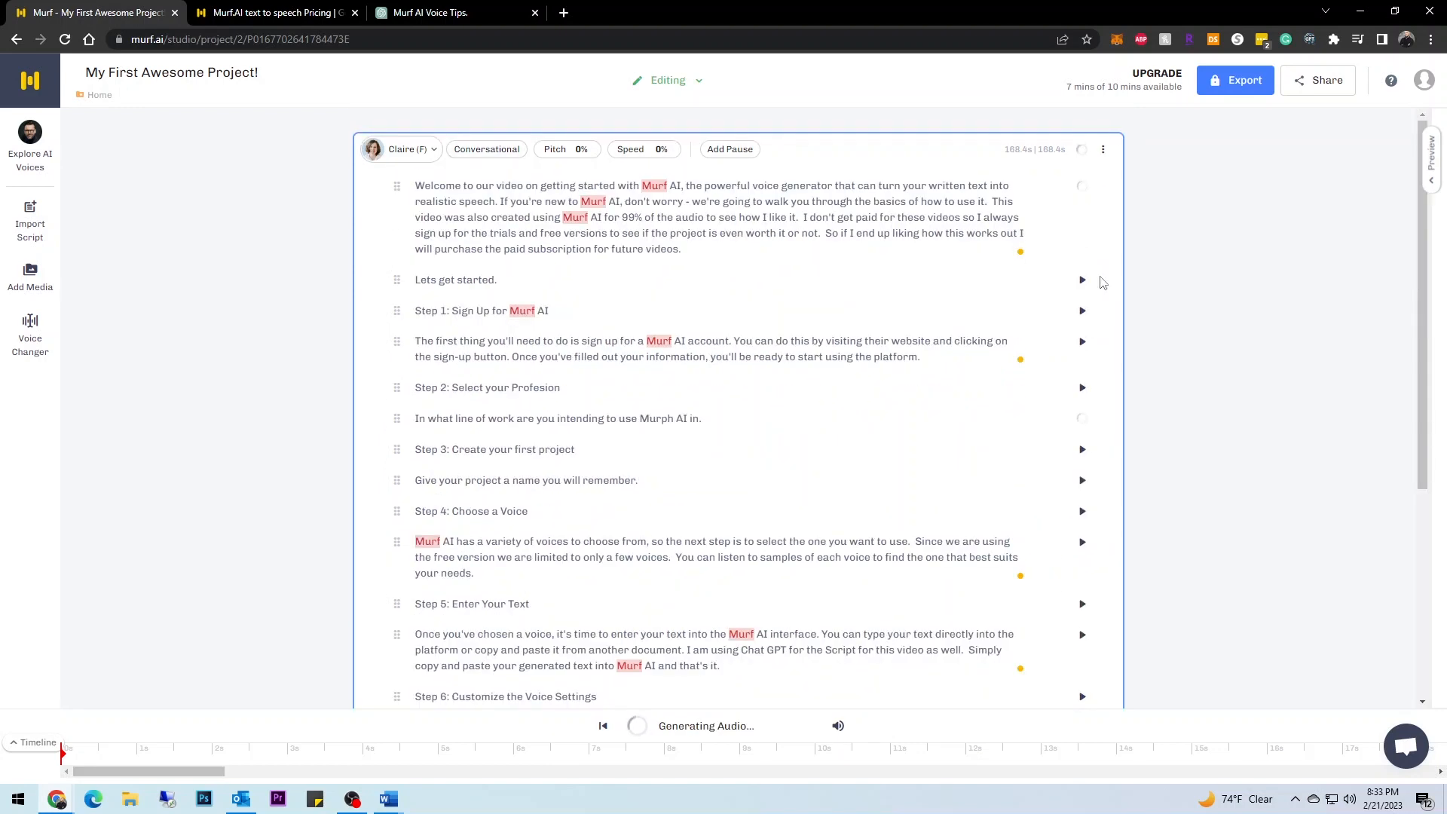
left_click(548, 186)
key("BackSpace")
type("G")
left_click(541, 186)
type("\"")
left_click(499, 202)
type("\"")
left_click(897, 251)
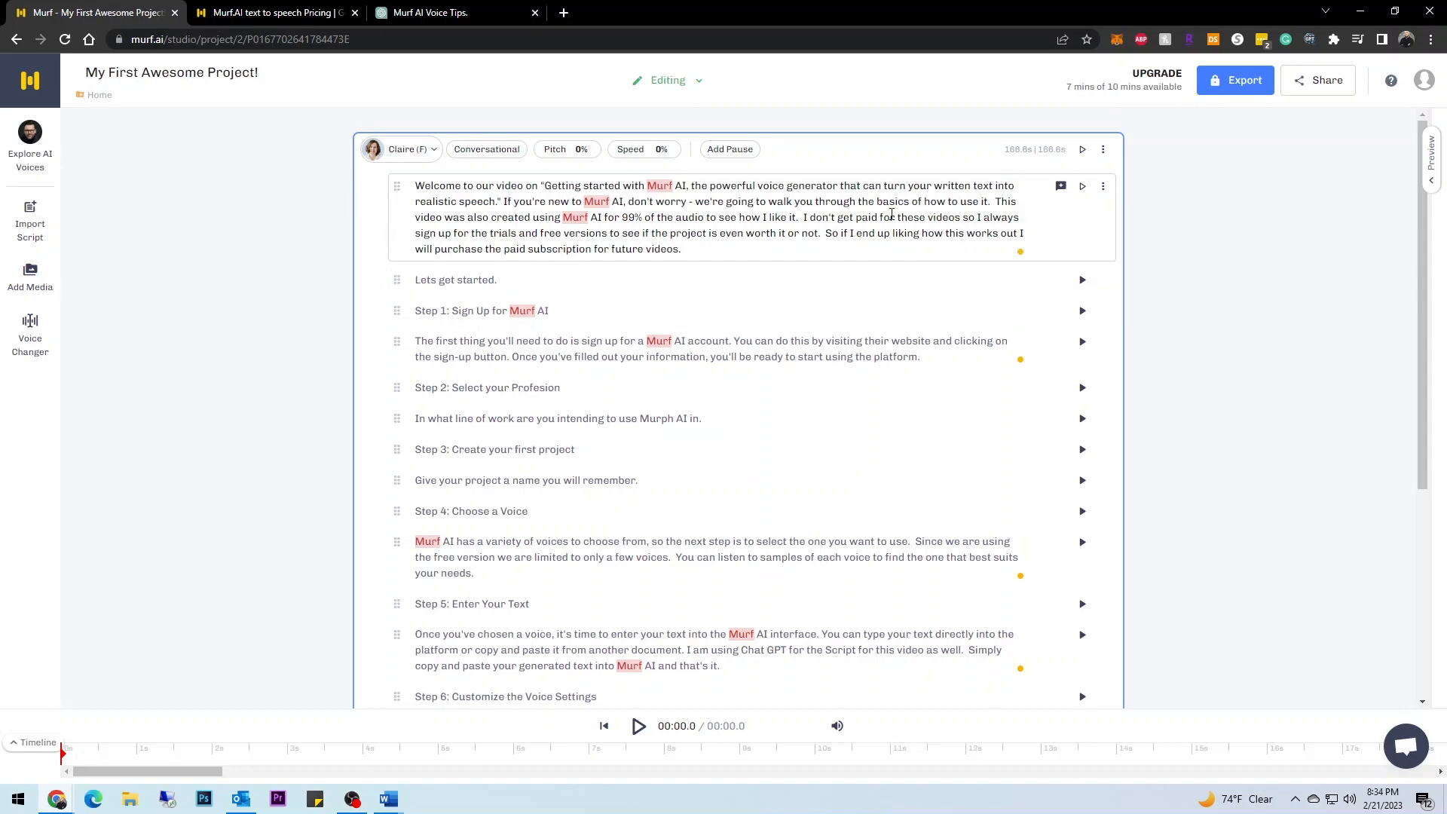
Step: Set the speed to -6% and the Narration style, then play the intro
left_click(1082, 186)
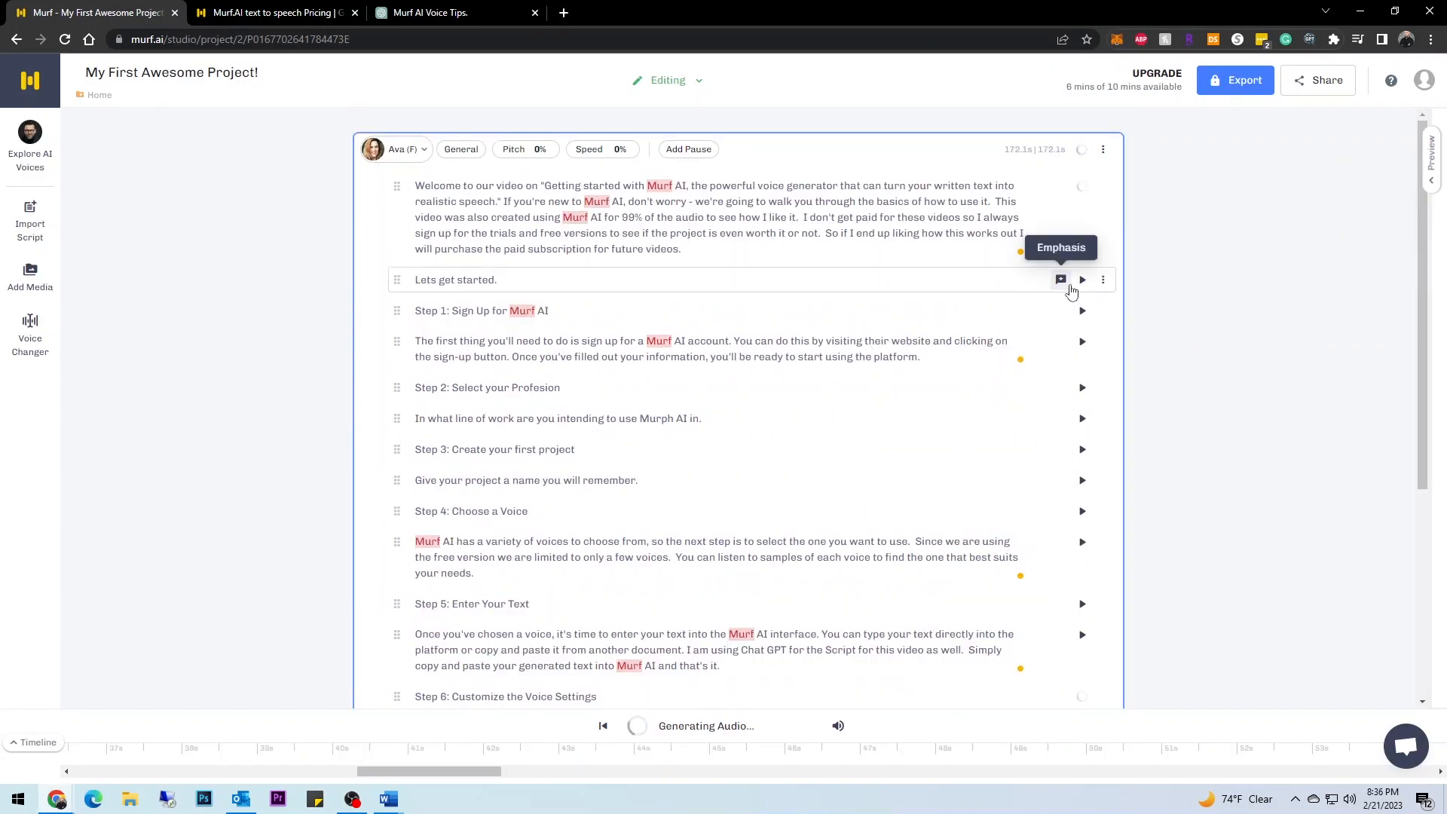
left_click(602, 149)
left_click_drag(606, 194, 595, 193)
left_click(1082, 186)
left_click(473, 153)
scroll(562, 332, "down", 3)
scroll(563, 352, "up", 3)
left_click(539, 301)
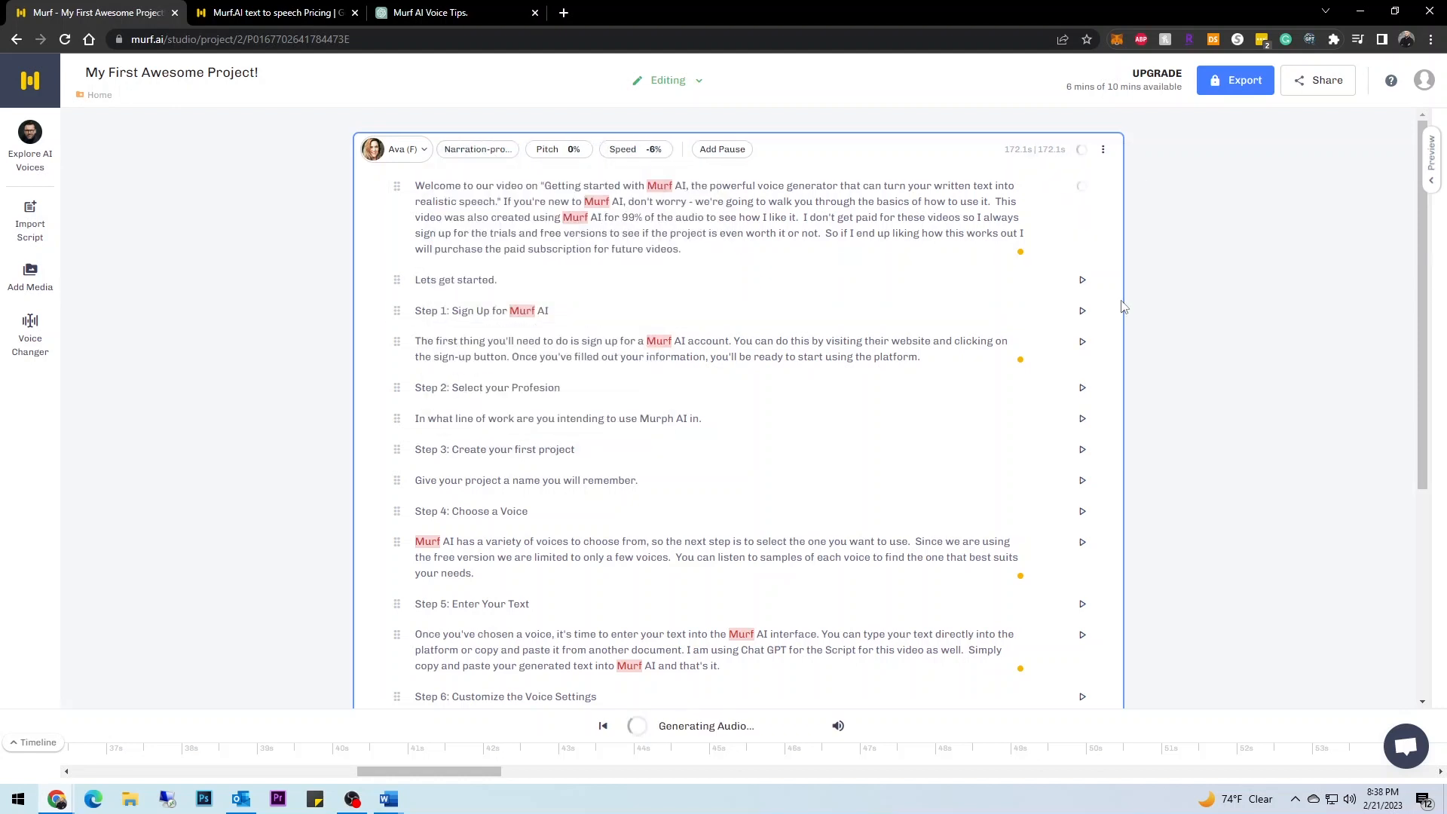
left_click(1083, 190)
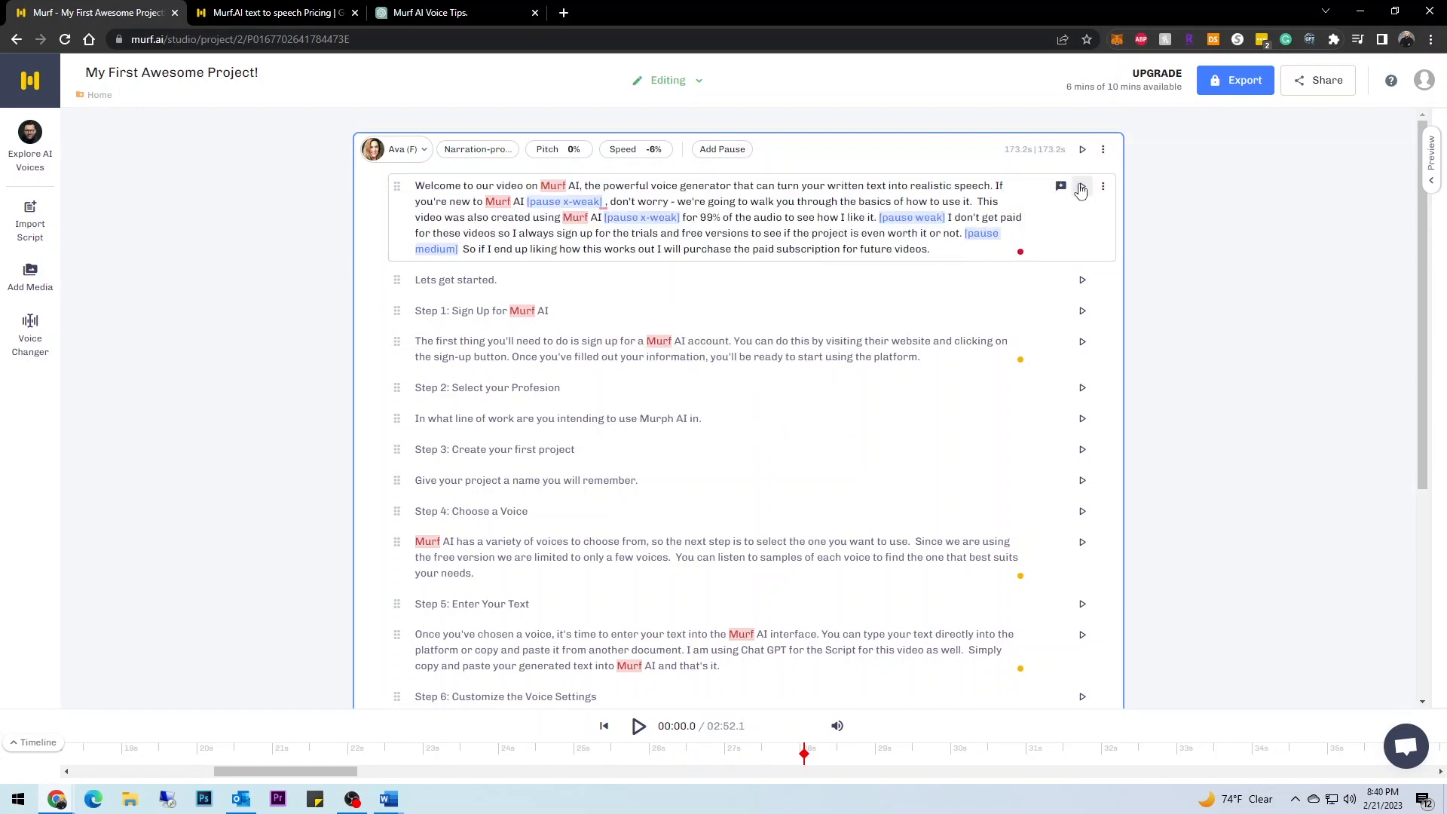
left_click(1081, 188)
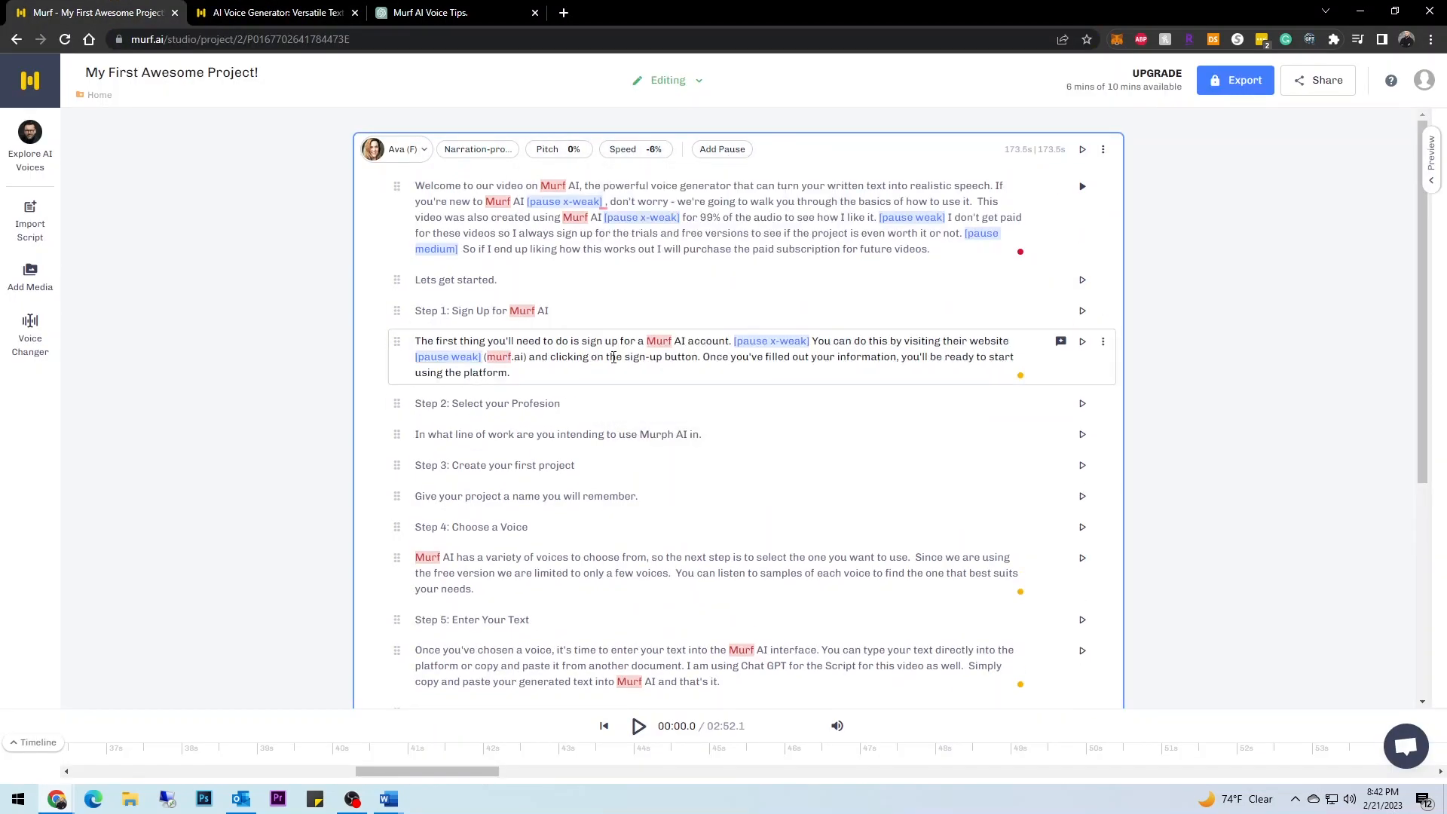
Step: Insert extra-strong pauses before the Step 2 question and Step 3 description, and extra-weak pauses in Step 4
scroll(611, 354, "down", 3)
left_click(415, 270)
left_click(722, 124)
left_click(662, 293)
left_click(415, 208)
left_click(722, 124)
left_click(725, 293)
left_click(650, 332)
left_click(722, 123)
left_click(715, 127)
left_click(679, 183)
left_click(638, 347)
Step: Pause Step 5: medium after the heading, extra-weak in the text and after 'document.', weak at the end
left_click(722, 123)
left_click(678, 182)
left_click(532, 393)
left_click(722, 124)
left_click(738, 240)
left_click(868, 456)
left_click(722, 123)
left_click(708, 211)
left_click(839, 440)
left_click(722, 124)
left_click(679, 182)
Step: Add 'to keep it all AI baby' with a medium pause, and pause Step 6 after its heading and Generate Voiceover
left_click(588, 456)
type("to keep it all AI baby")
left_click(695, 456)
left_click(722, 124)
left_click(738, 240)
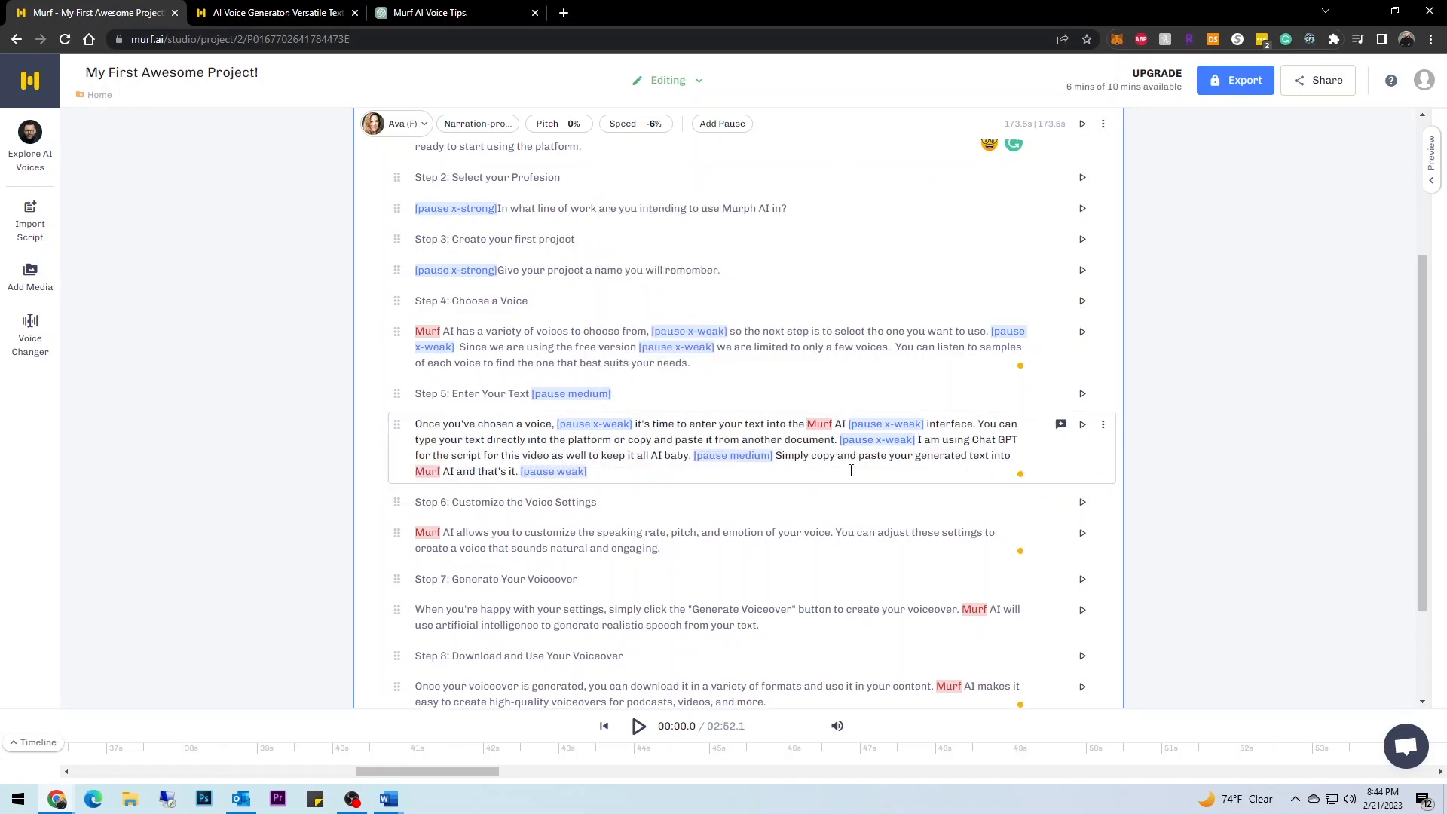
scroll(753, 452, "down", 2)
left_click(598, 360)
left_click(722, 124)
left_click(709, 211)
left_click(798, 467)
Step: Insert extra-weak pauses in Steps 7 and 8 and the closing paragraph, and a weak pause after 'And that's it!'
left_click(468, 483)
left_click(722, 124)
left_click(678, 182)
left_click(588, 544)
left_click(722, 123)
left_click(678, 183)
left_click(456, 560)
left_click(722, 124)
left_click(678, 183)
left_click(559, 606)
left_click(722, 124)
left_click(679, 182)
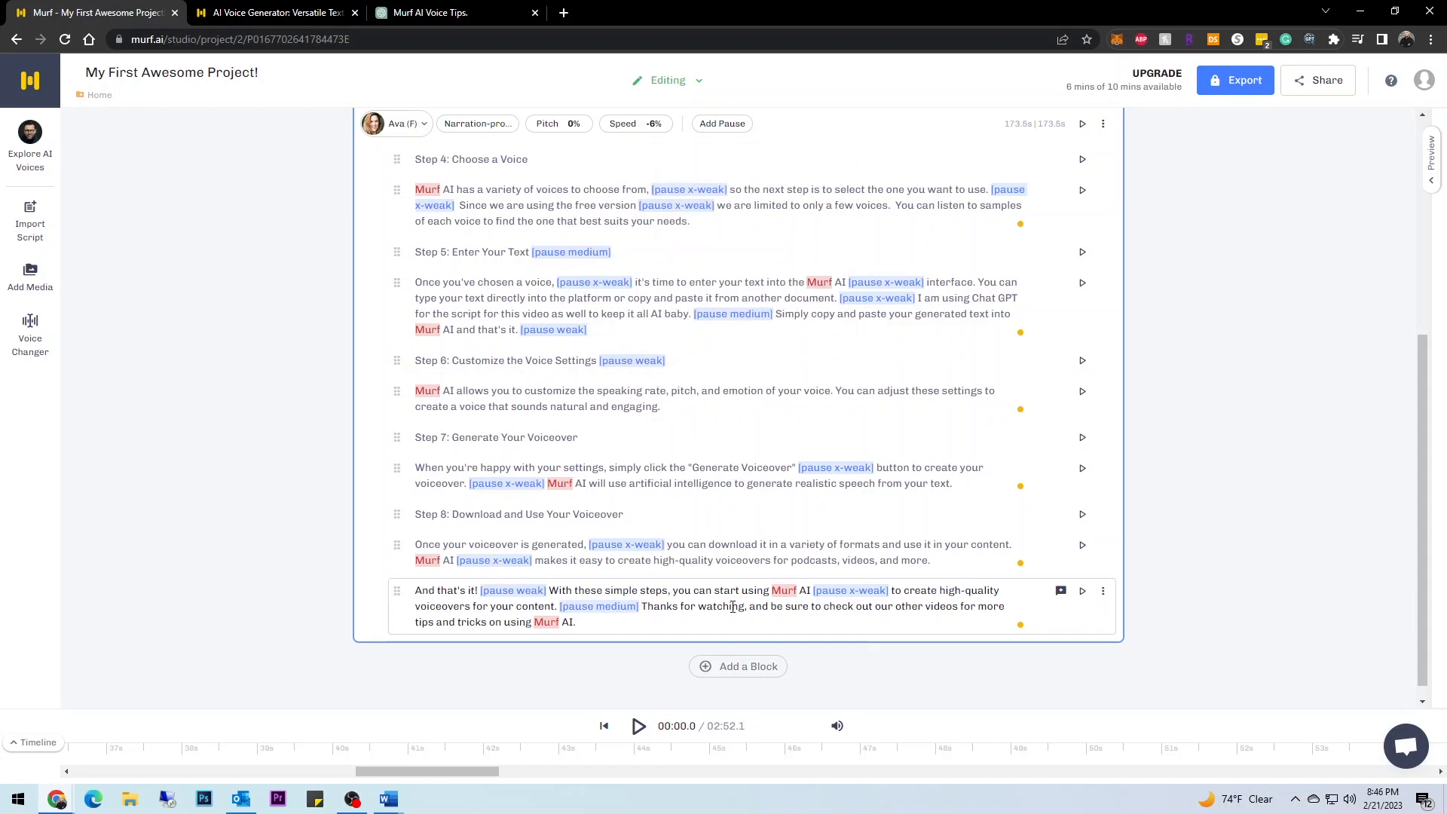
Step: Regenerate the script's audio and change the period after 'baby' to '!'
scroll(792, 563, "up", 5)
left_click(1082, 149)
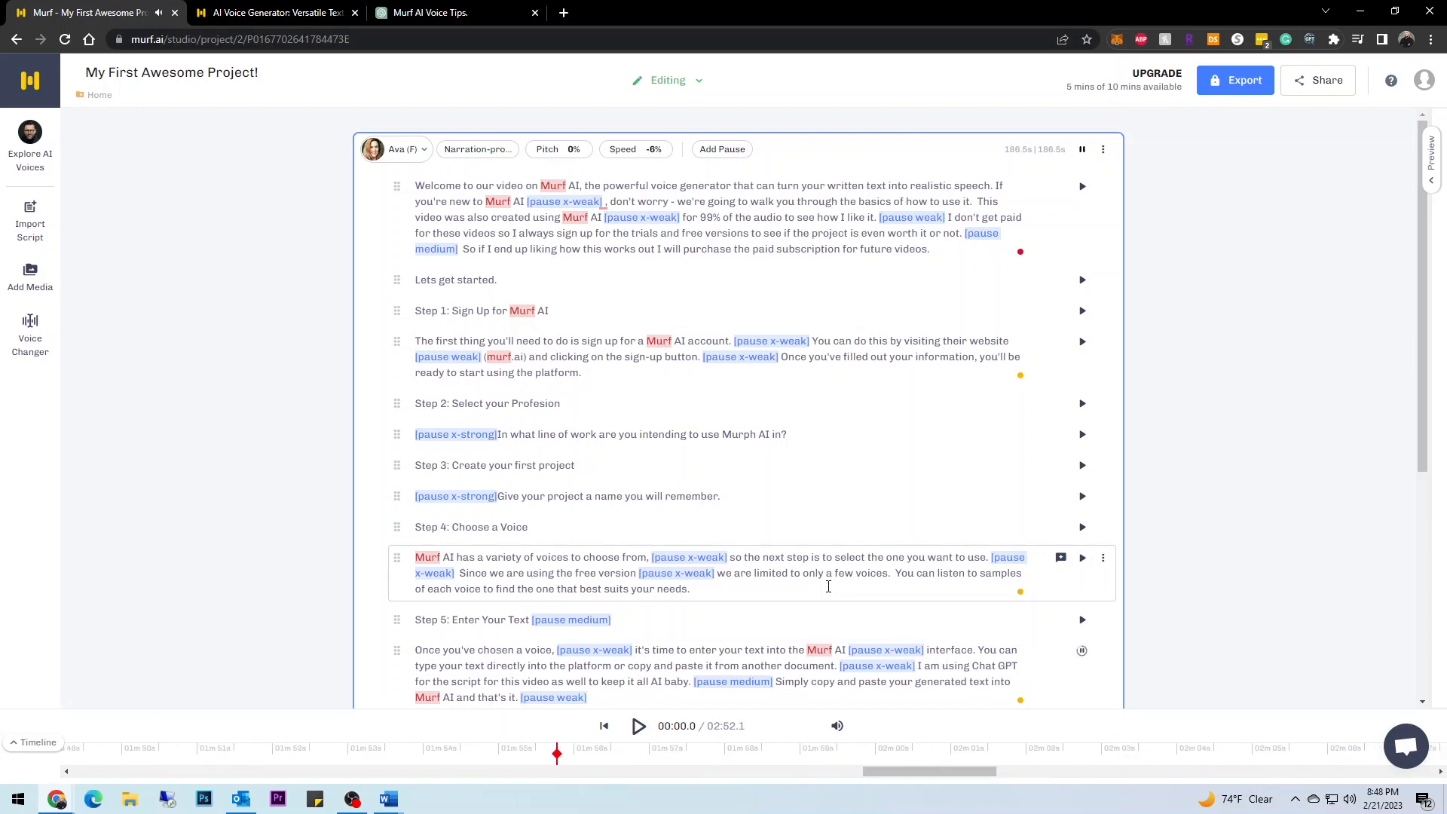
key("BackSpace")
type("!")
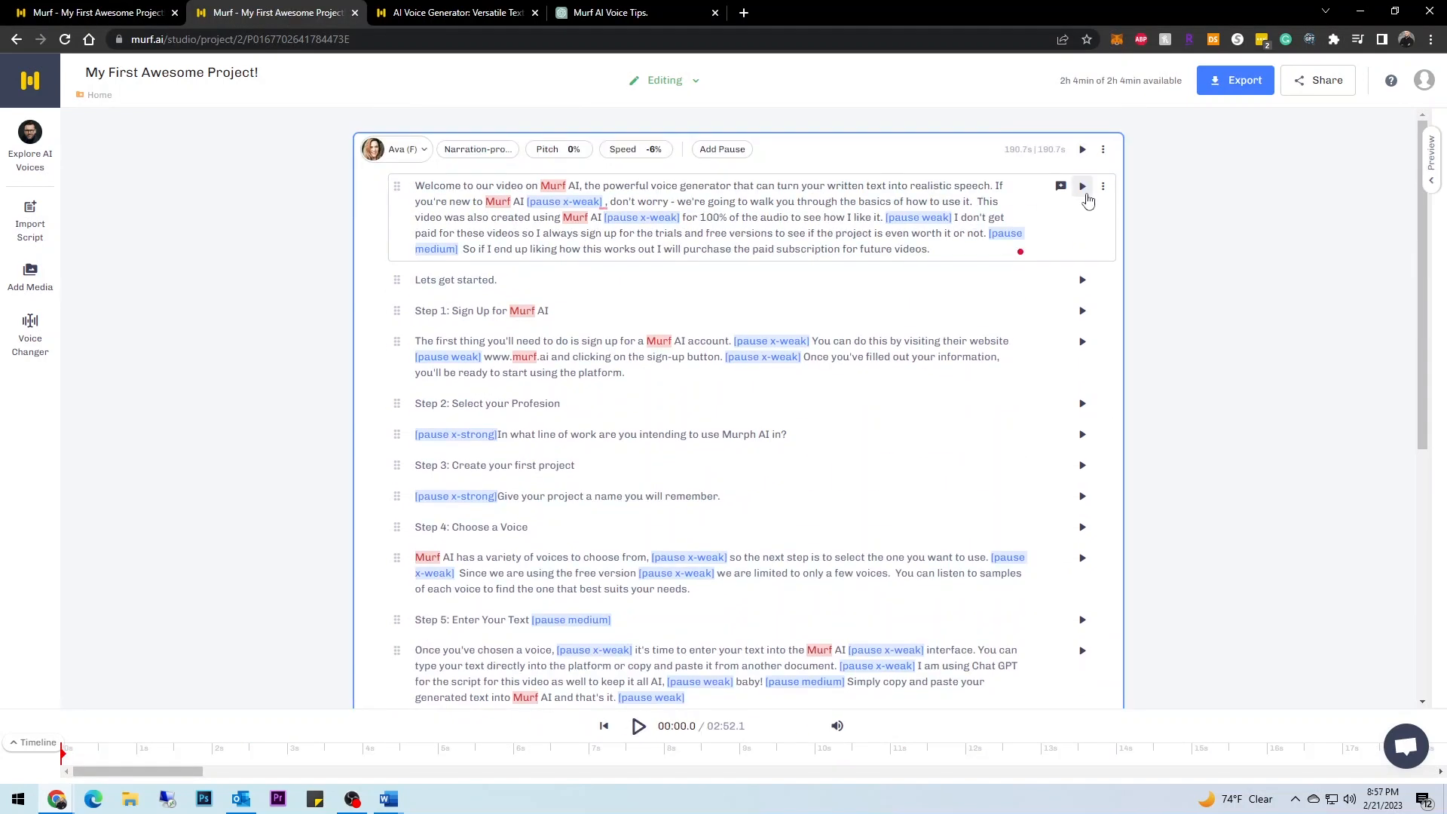
Step: Append 'At least that is what I thought until I tried to download this audio and was denied.' to the intro, accepting the grammar fixes
left_click(1083, 187)
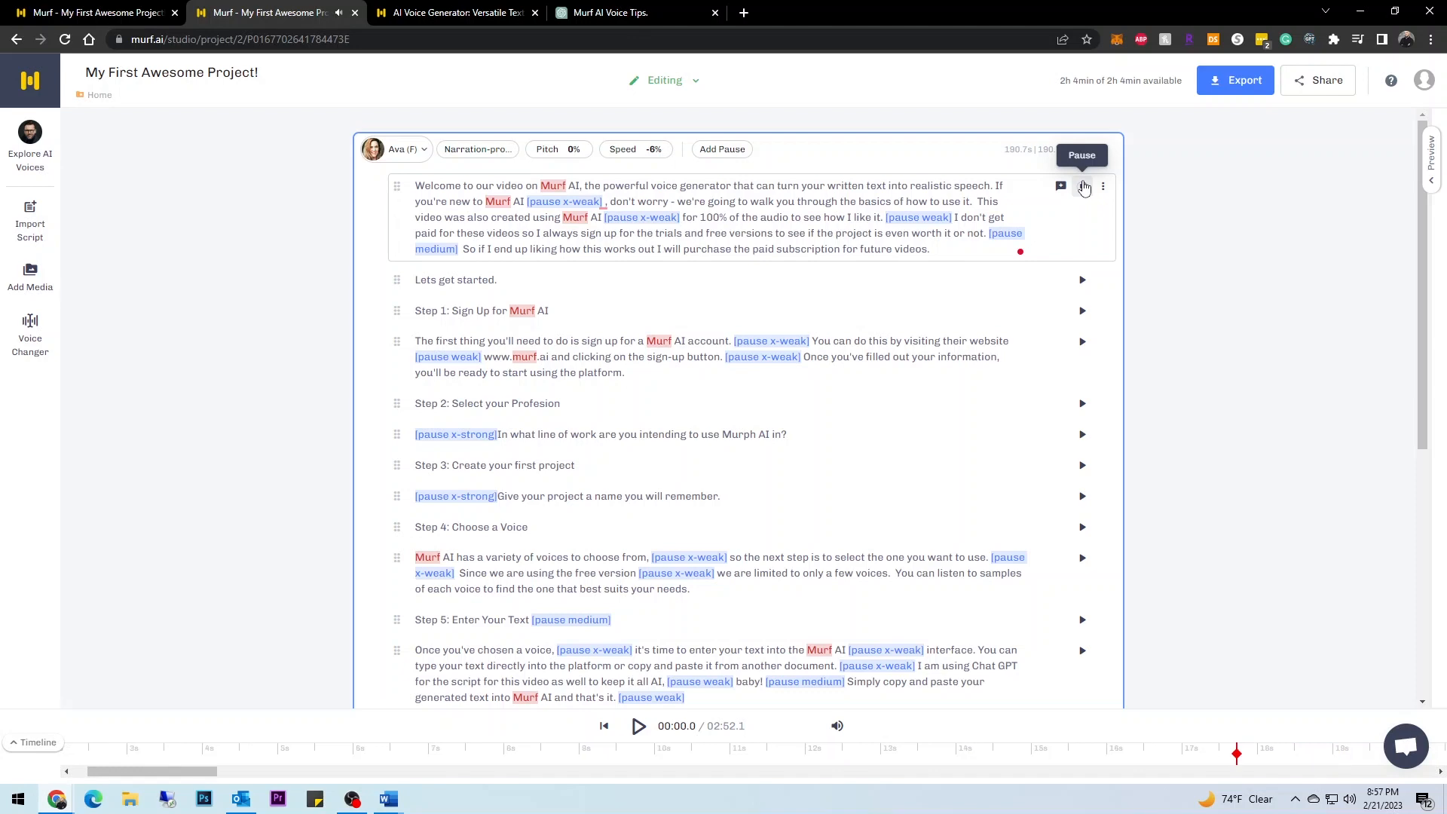
left_click(1083, 187)
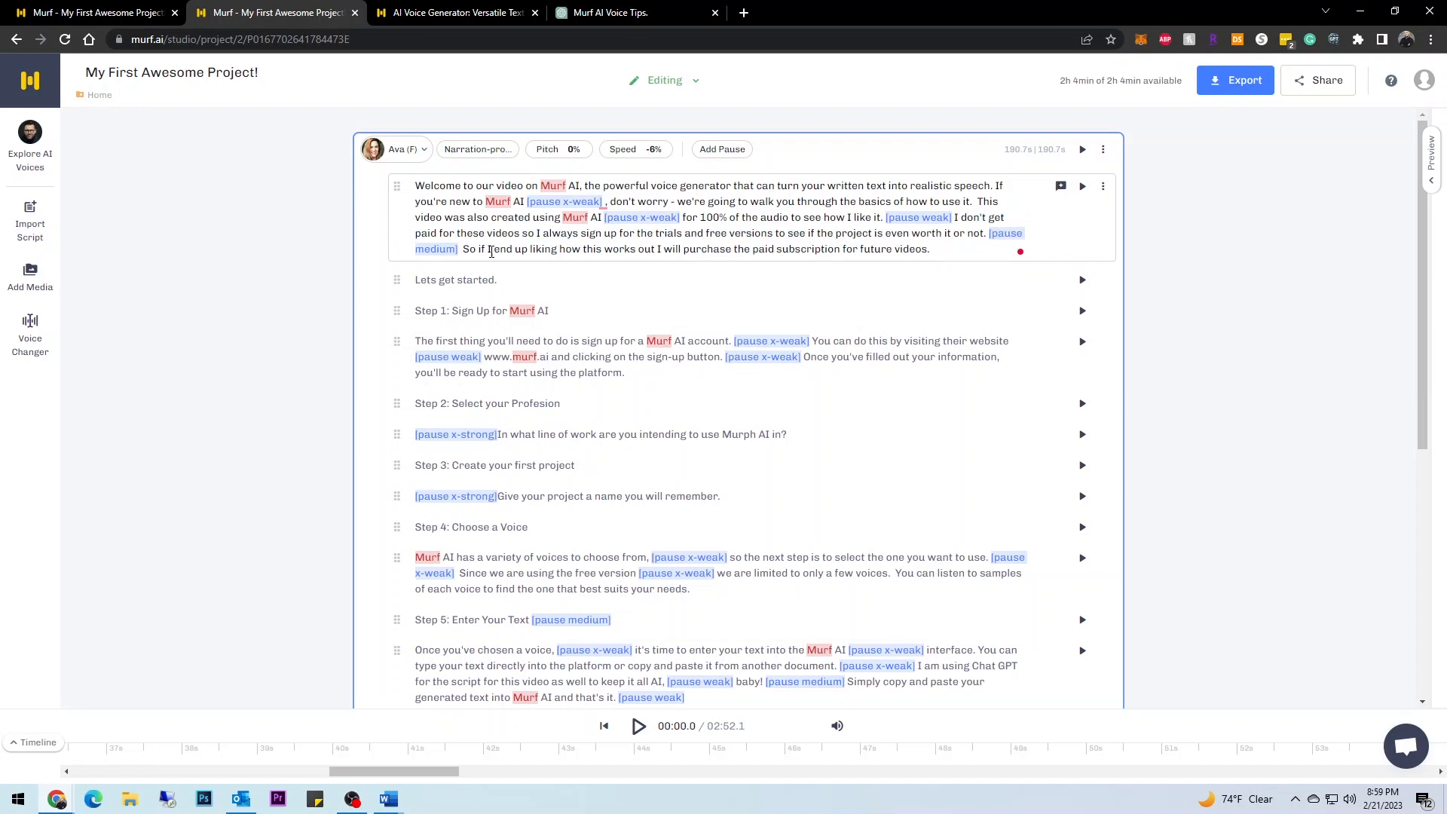
left_click(956, 249)
type("At least that is wha")
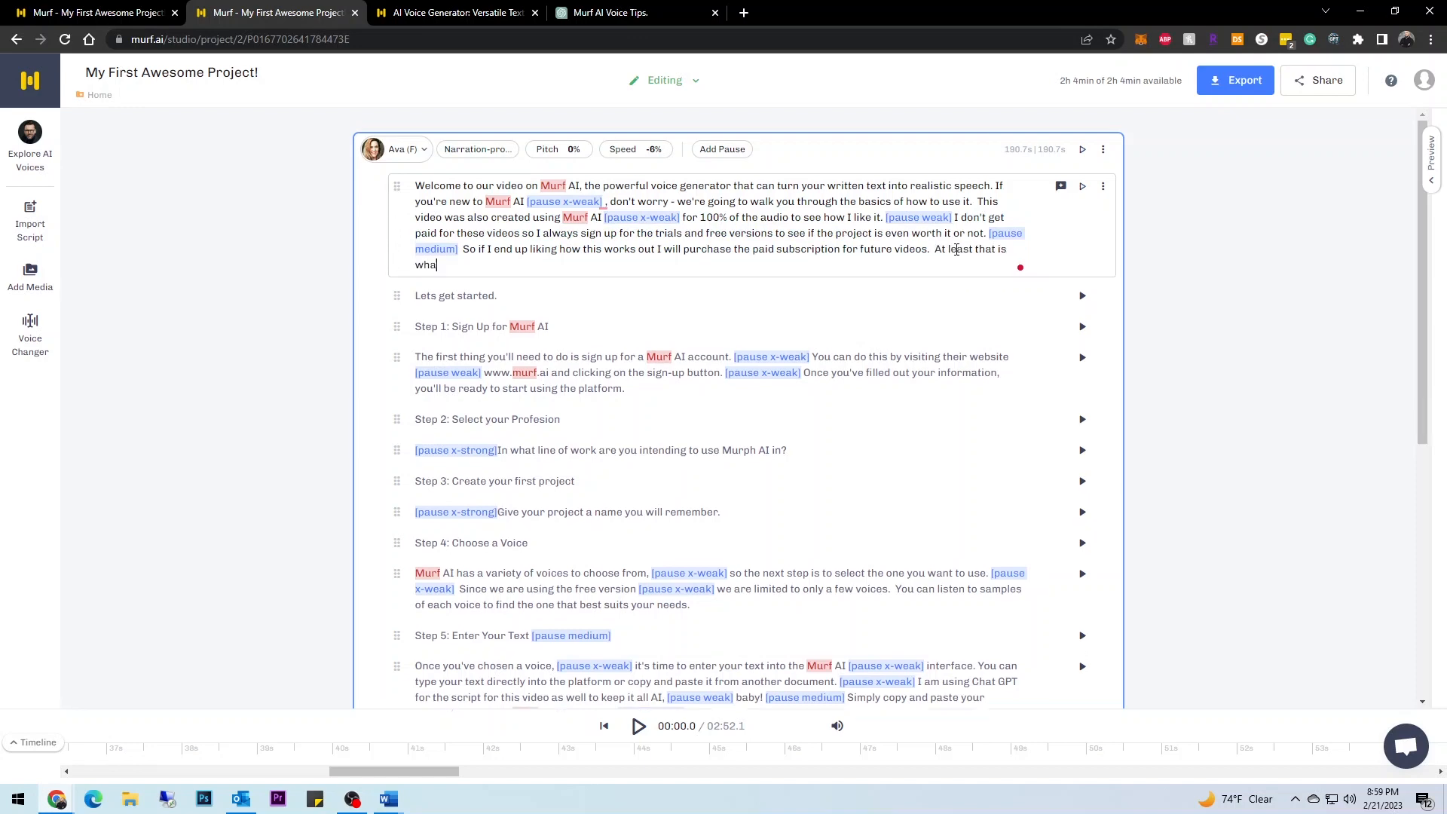
type("t I thaugt until I tried to download this audio and was denied.  So now your boy is invested for $30 a month.  Let's make the best of it.")
left_click(465, 266)
left_click(473, 294)
Step: Insert a strong pause before 'At least' and regenerate the intro's audio
left_click(935, 250)
left_click(722, 150)
left_click(527, 294)
left_click(660, 269)
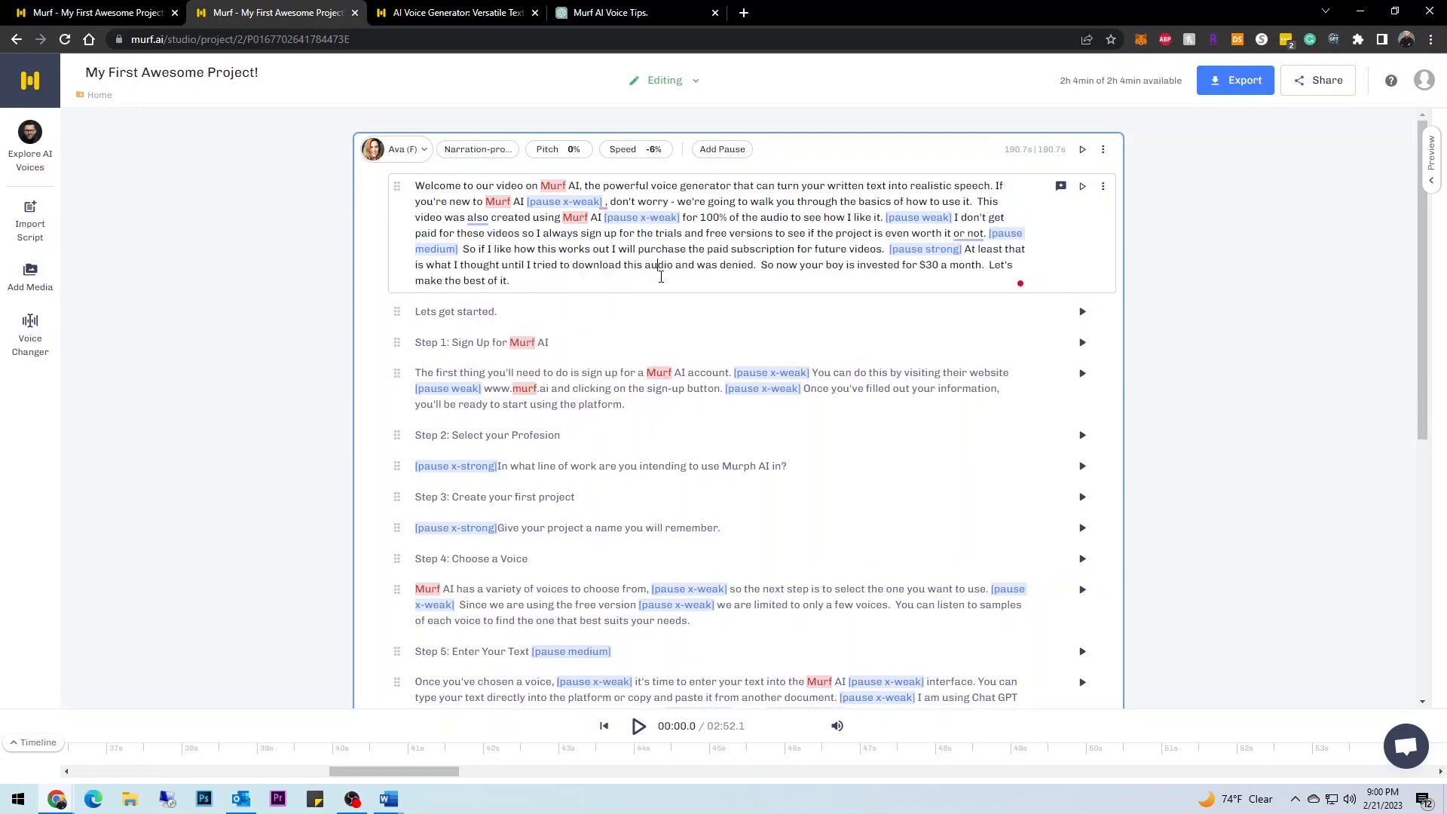
left_click(1081, 187)
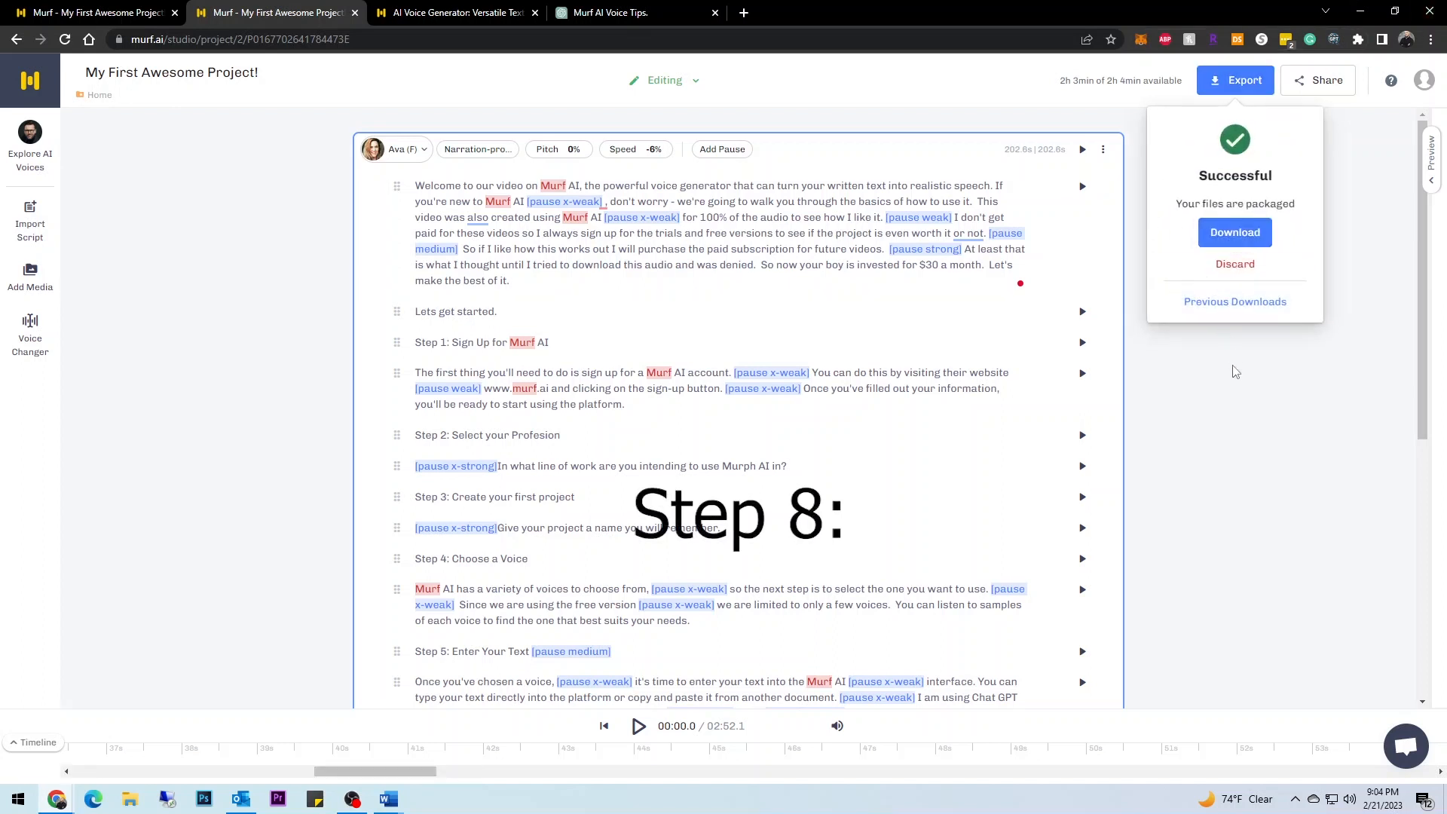
Step: Download the exported audio as Block_Welcome-to-our-video-on-Murf-A.flac into the HOME SHARE folder
left_click(1236, 232)
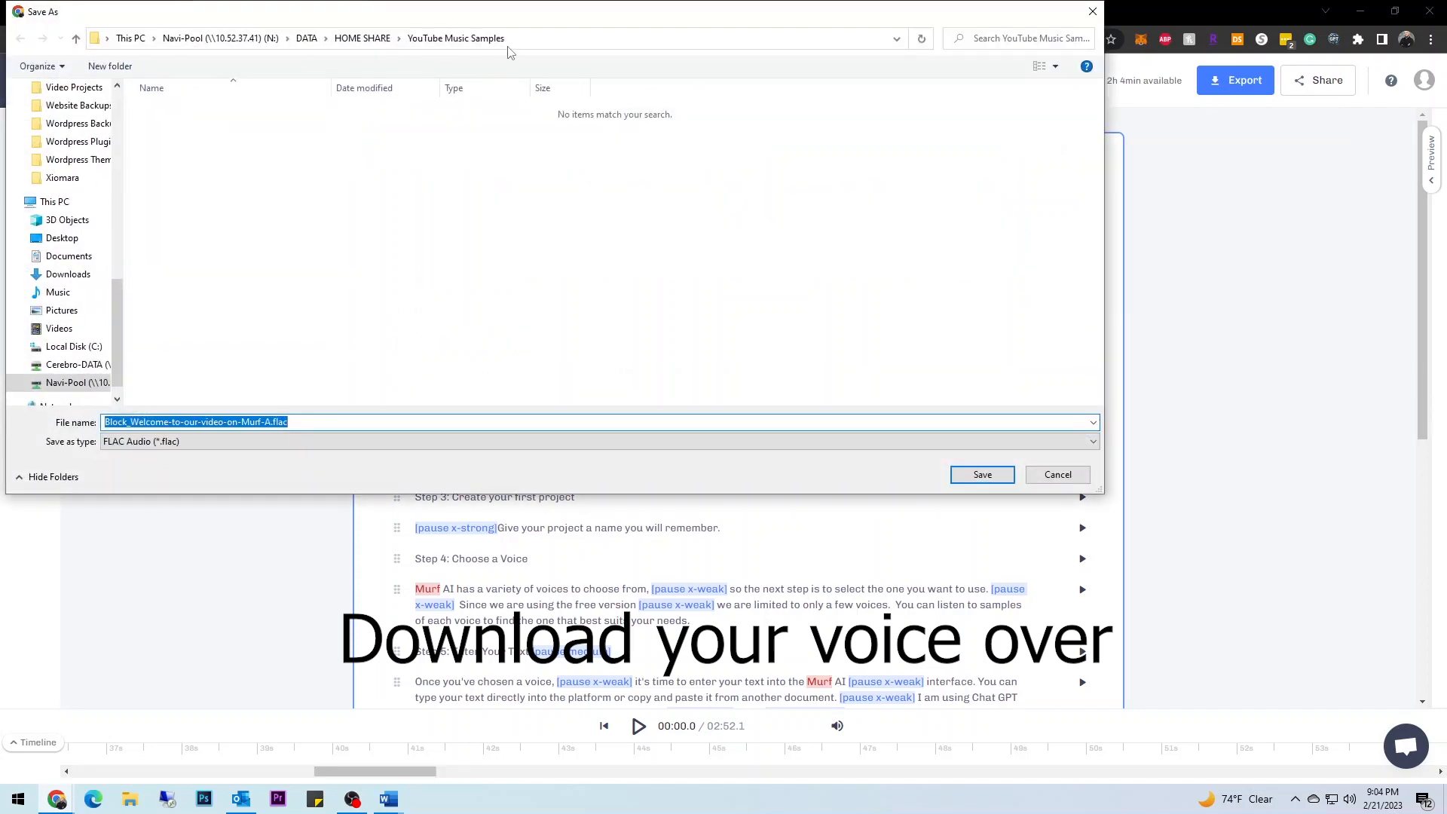
left_click(365, 42)
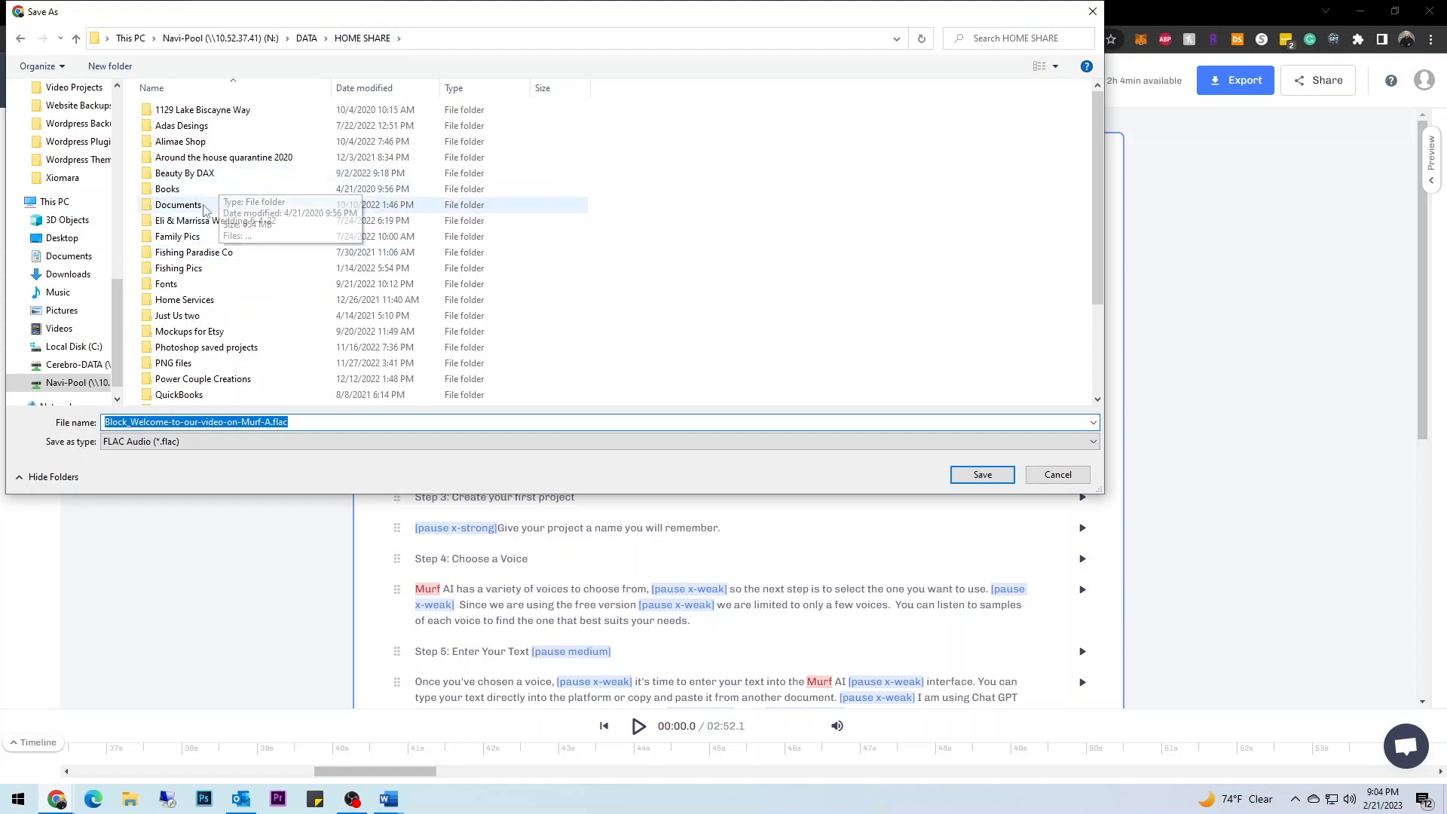
scroll(77, 175, "up", 4)
scroll(76, 166, "up", 2)
scroll(70, 148, "up", 4)
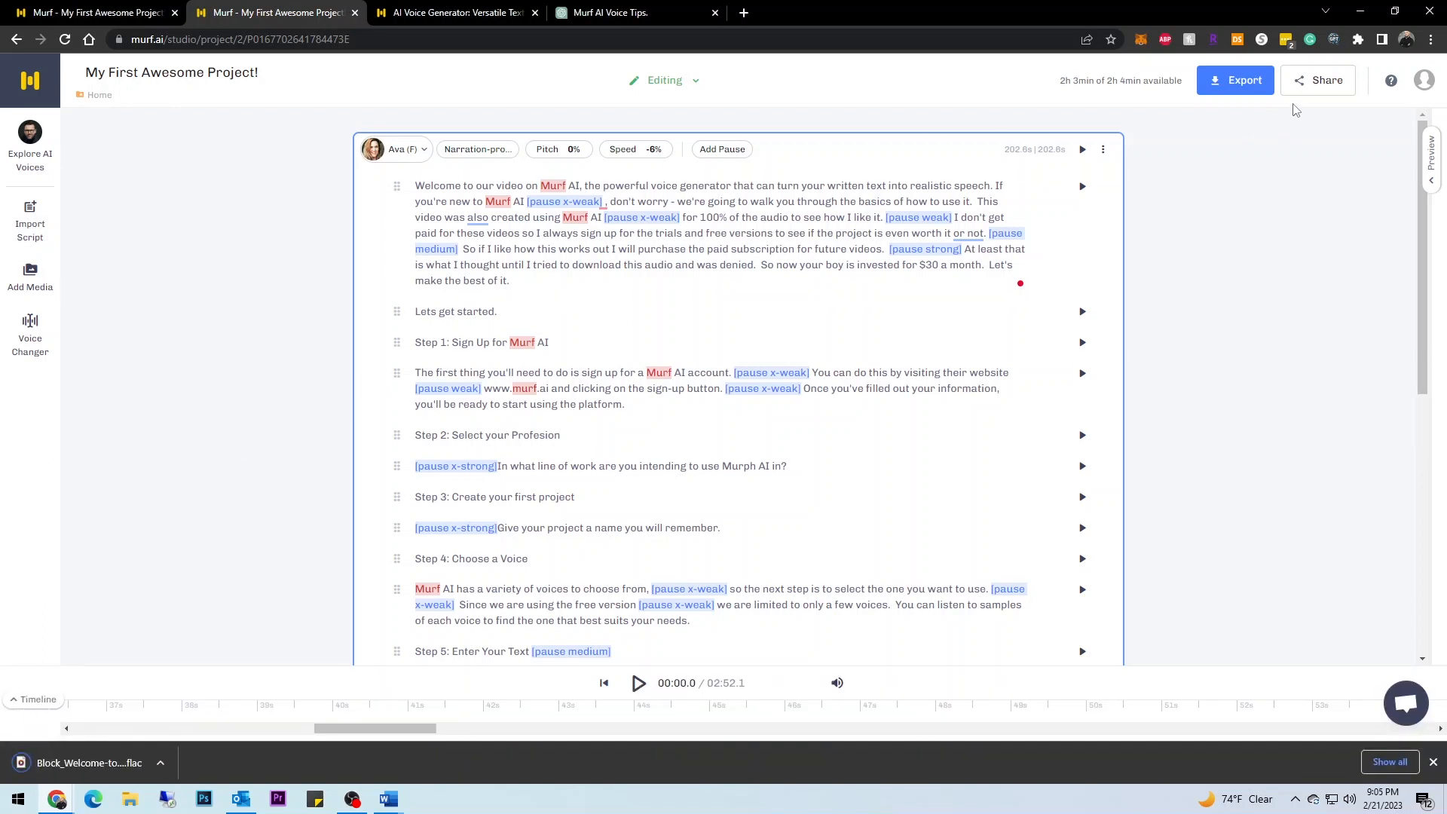
Step: Download the script block's audio again, choosing the .MP3 format
left_click(1102, 149)
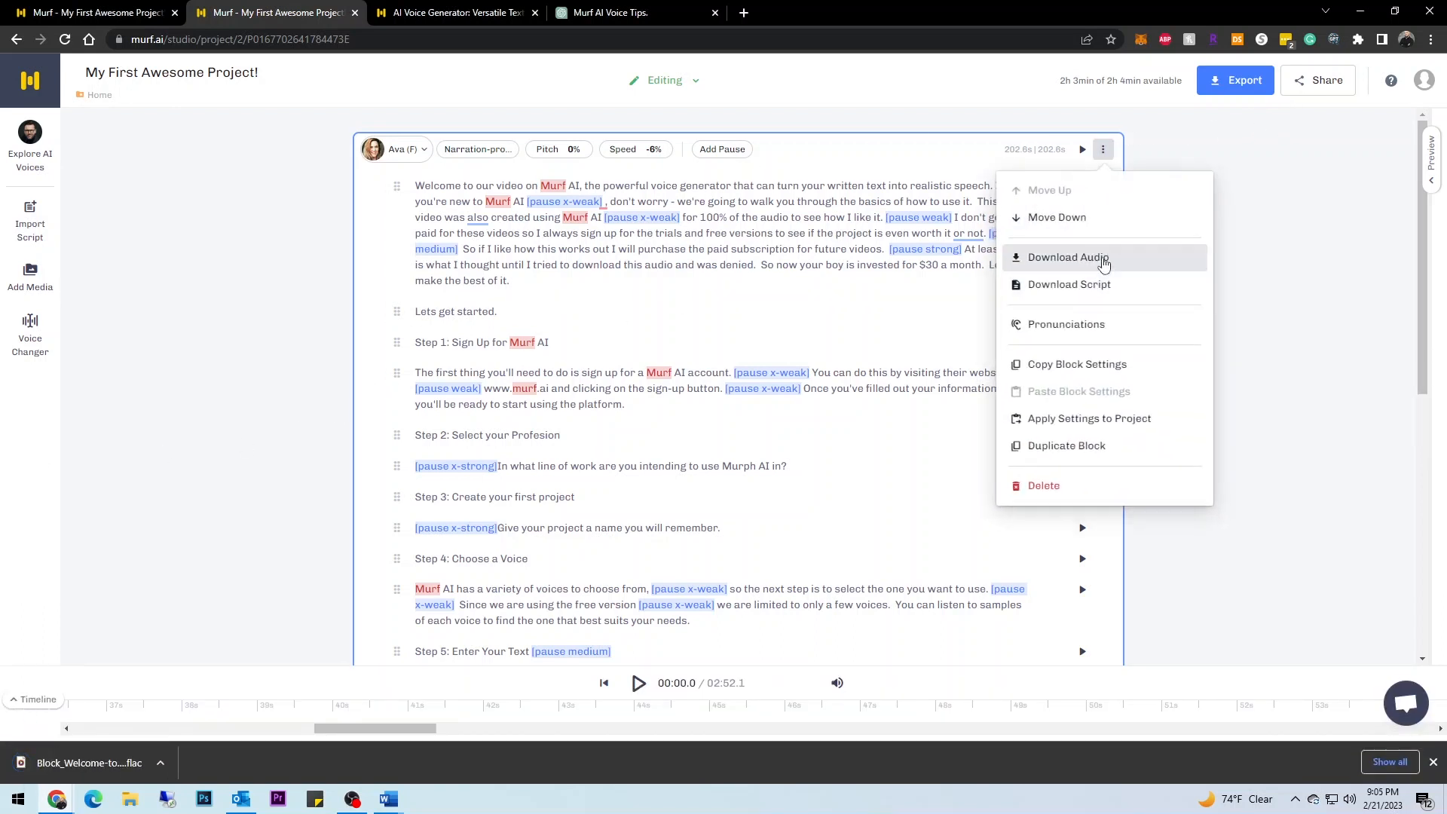
left_click(1113, 270)
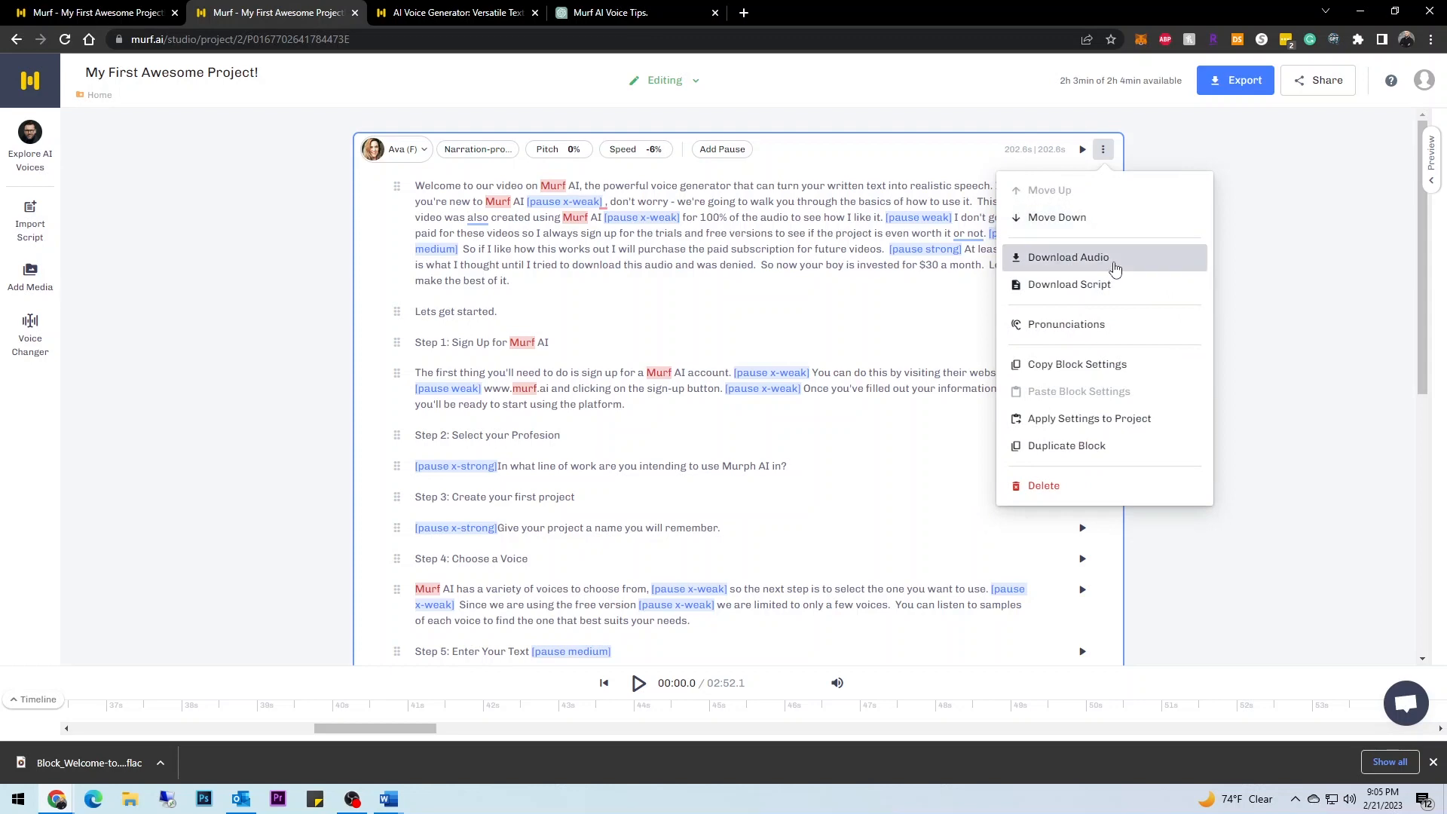
left_click(570, 408)
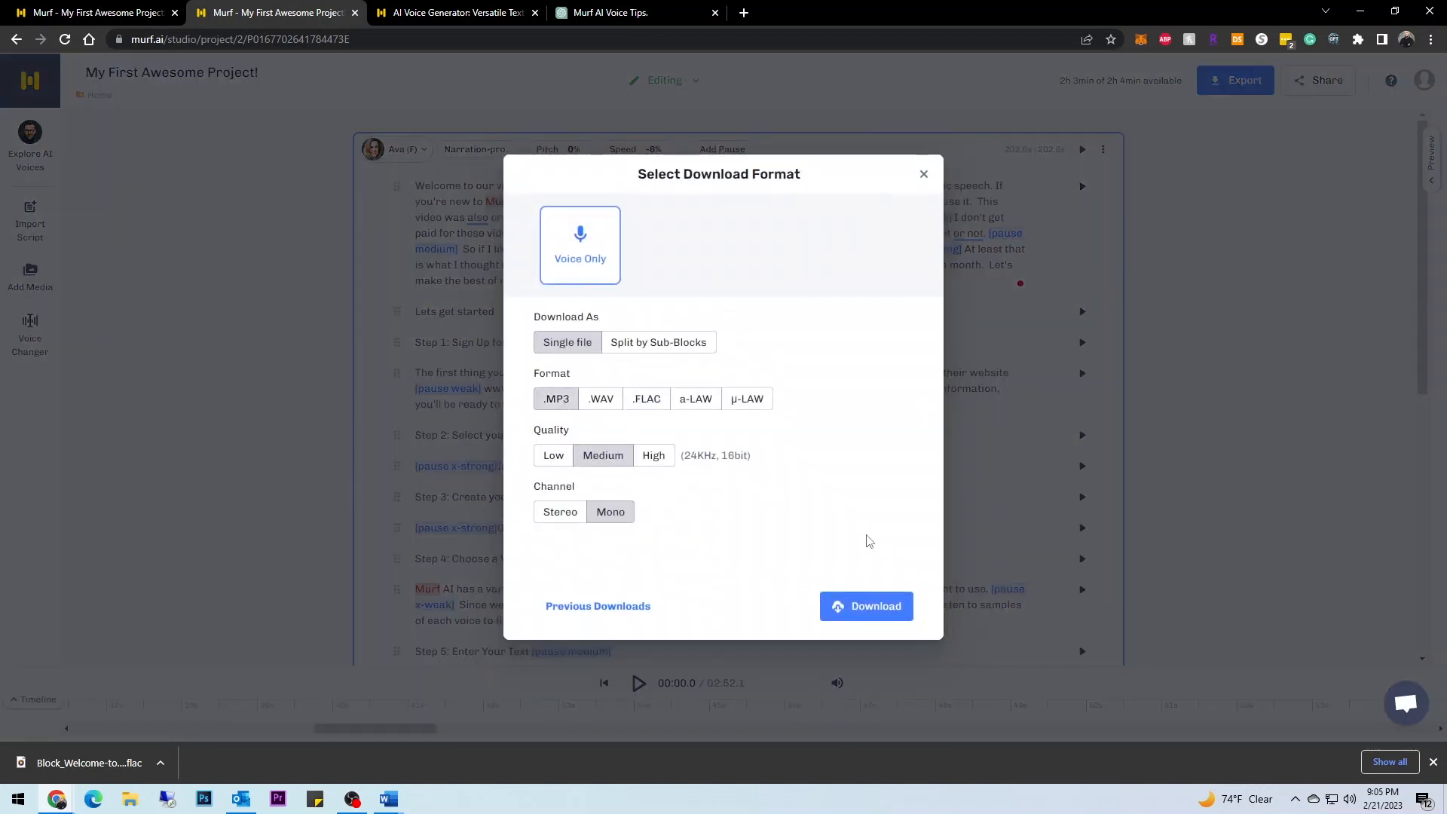
left_click(872, 603)
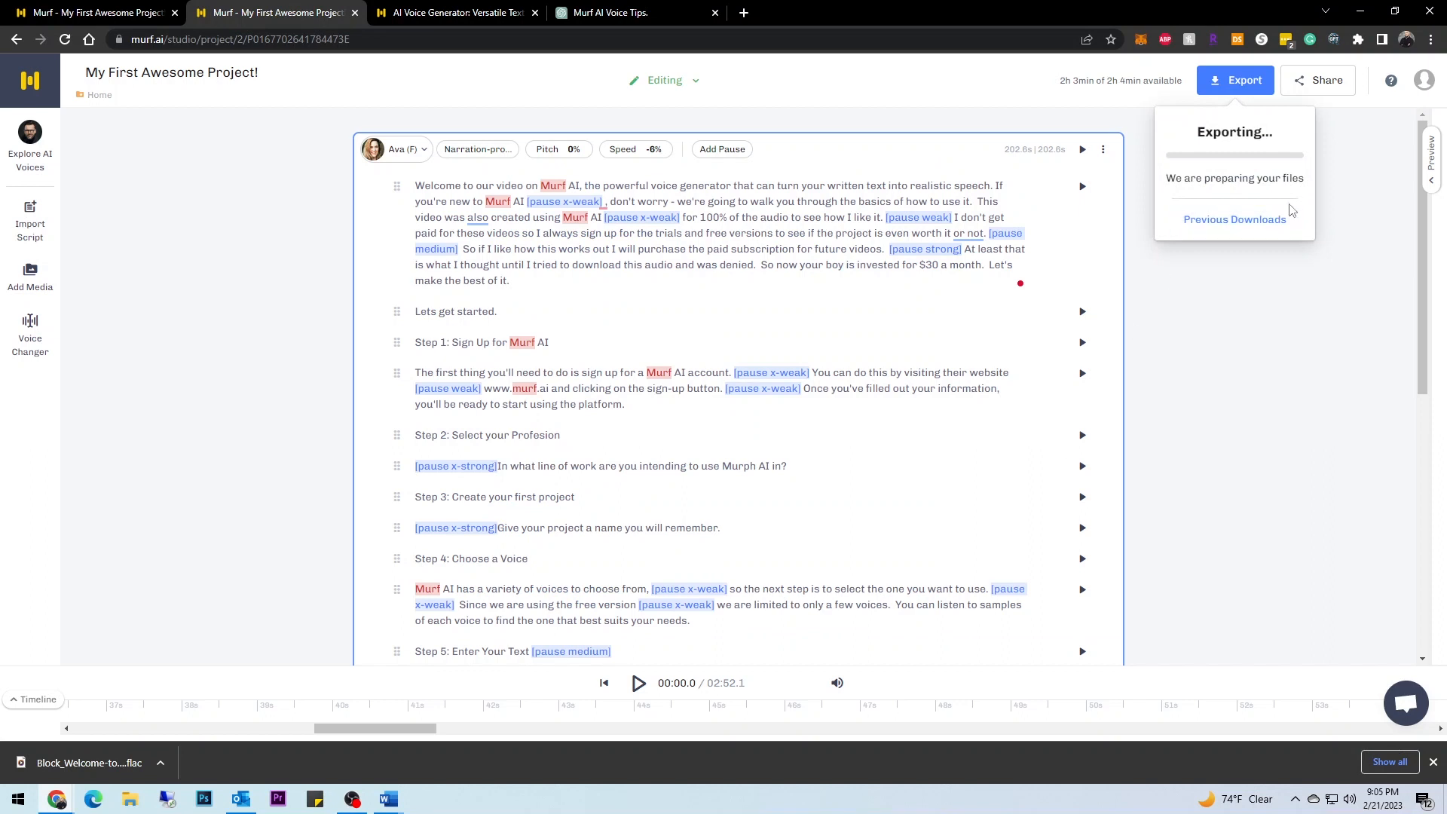